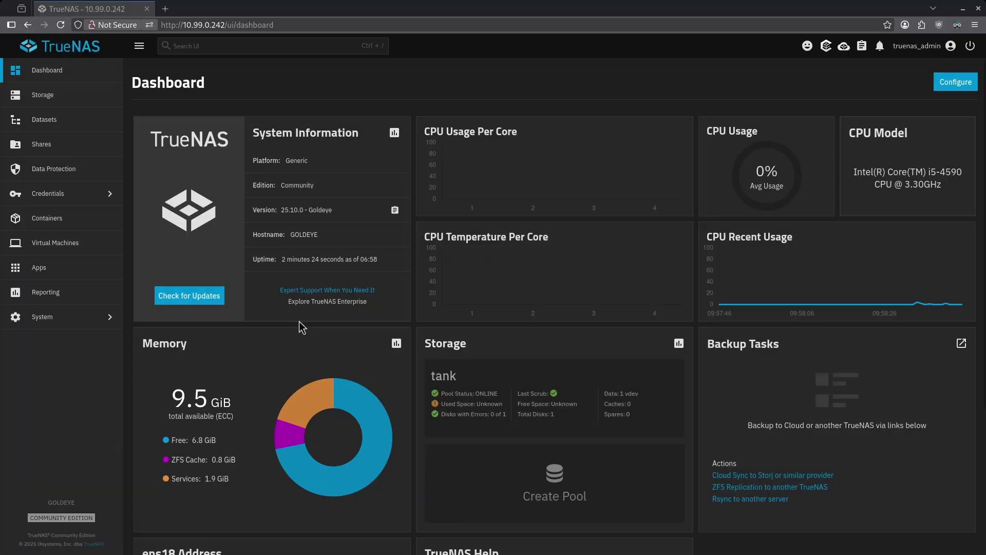
Open the Datasets page to show the tank pool and its configs child datasets.
{"action": "left_click", "coordinate": [88, 125]}
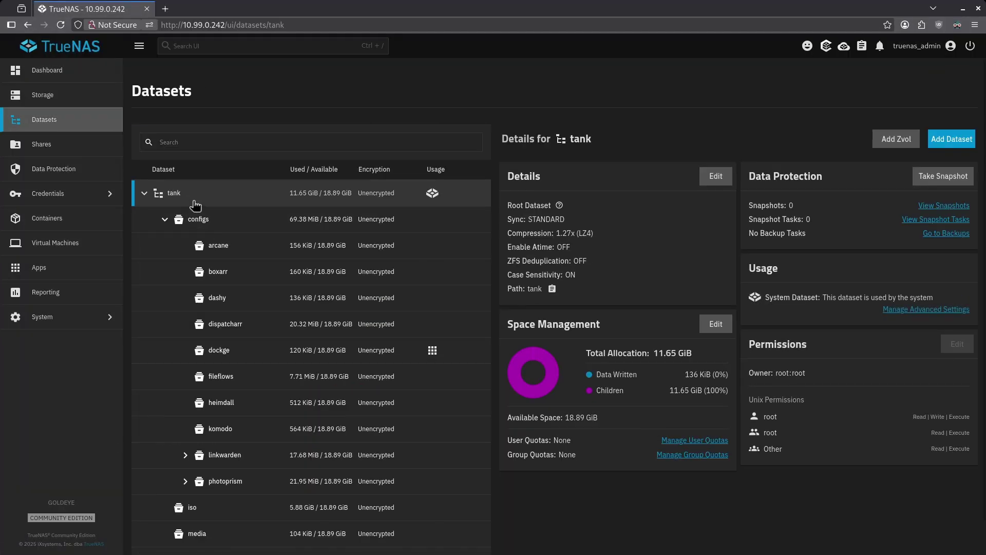
Add a dataset named 'glance' under tank/configs, skipping the ACL setup.
{"action": "left_click", "coordinate": [198, 220]}
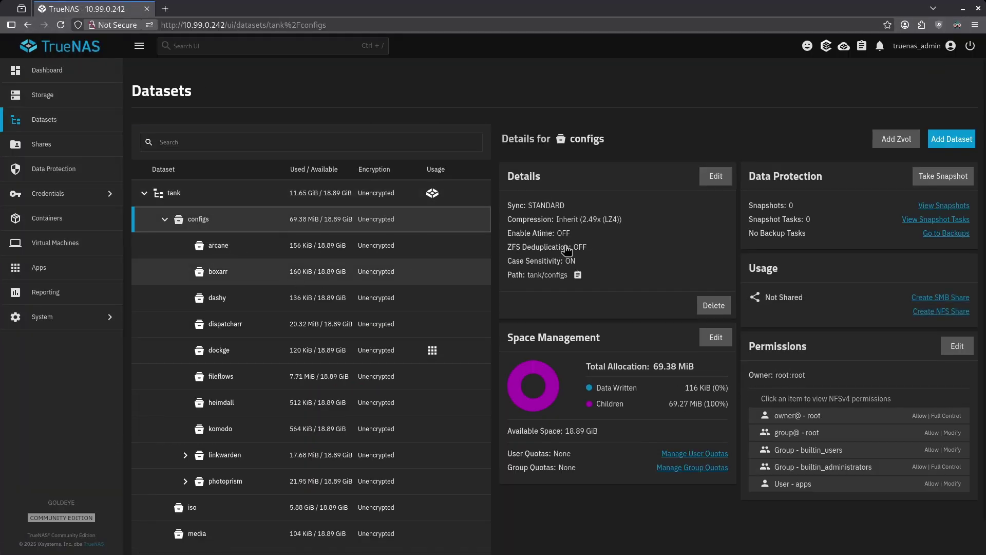
{"action": "left_click", "coordinate": [936, 146]}
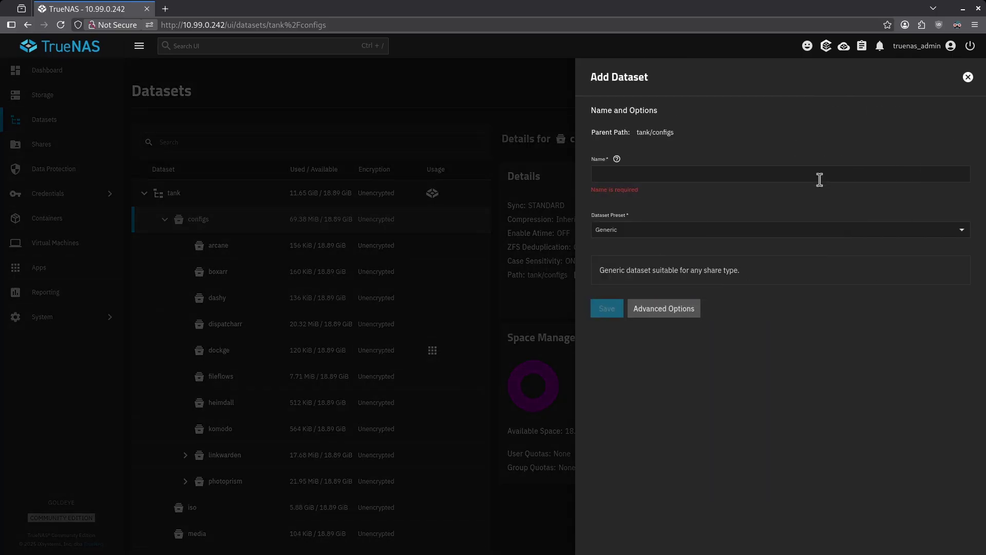
{"action": "left_click", "coordinate": [738, 177]}
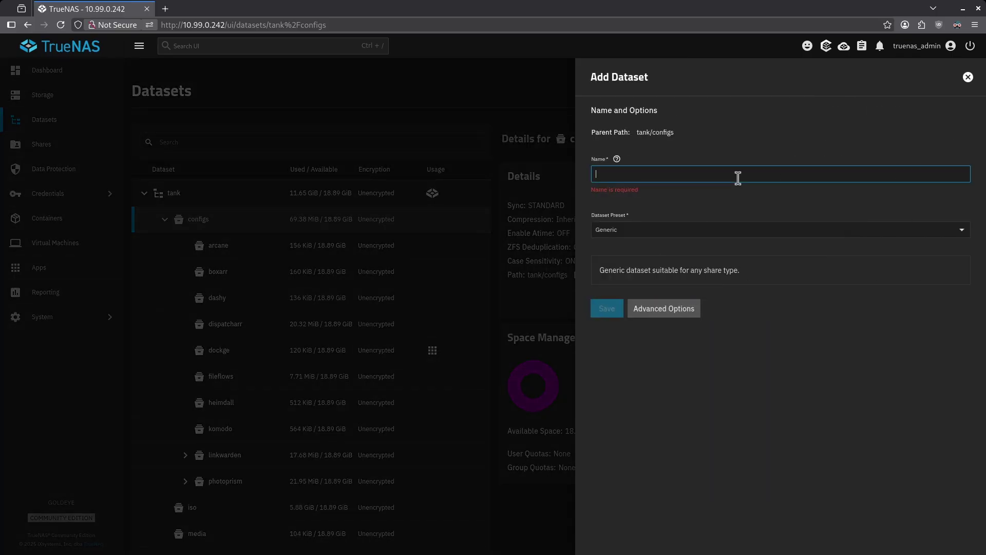
{"action": "type", "text": "glance"}
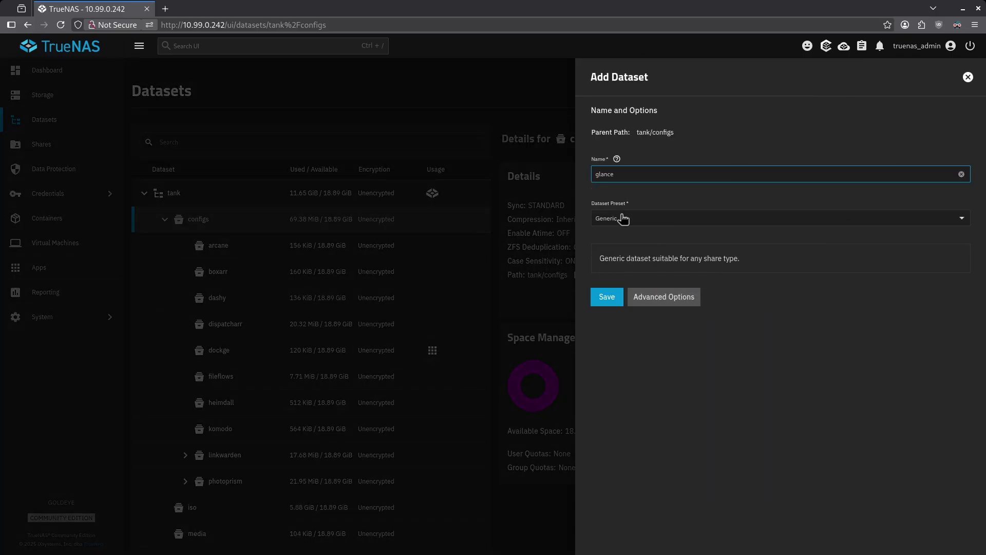
{"action": "left_click", "coordinate": [608, 298]}
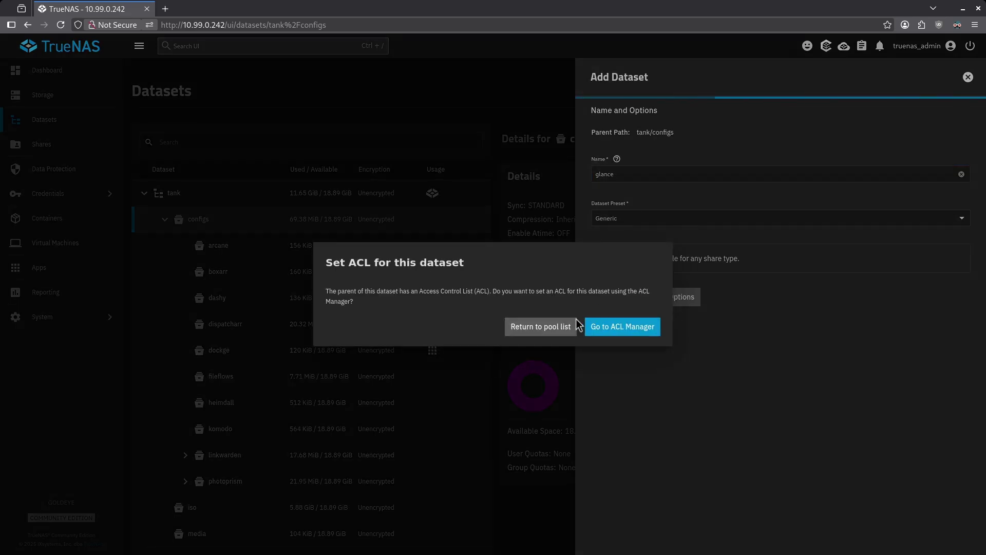
{"action": "left_click", "coordinate": [560, 327]}
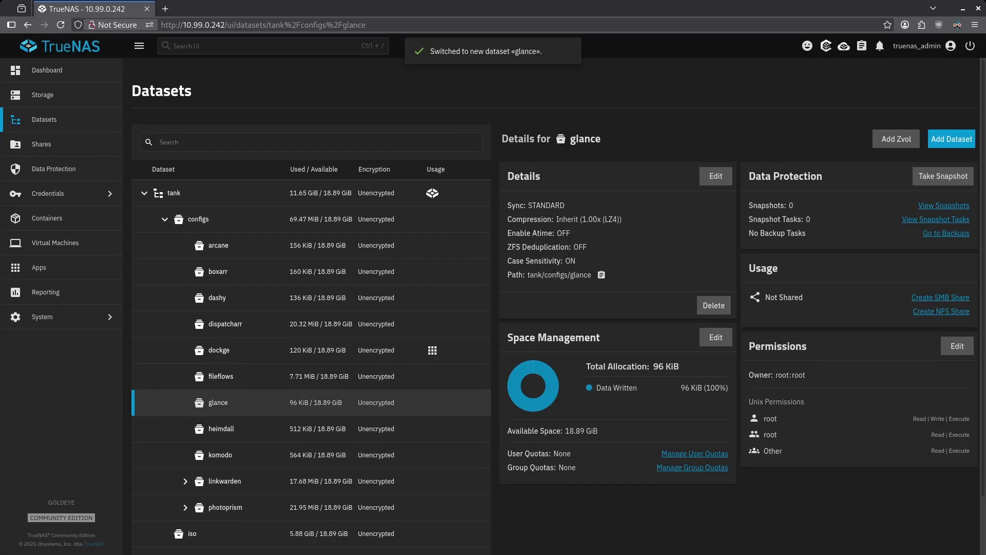
Set glance's group to apps with group write, remove others' read/execute, apply group, and save.
{"action": "left_click", "coordinate": [956, 347]}
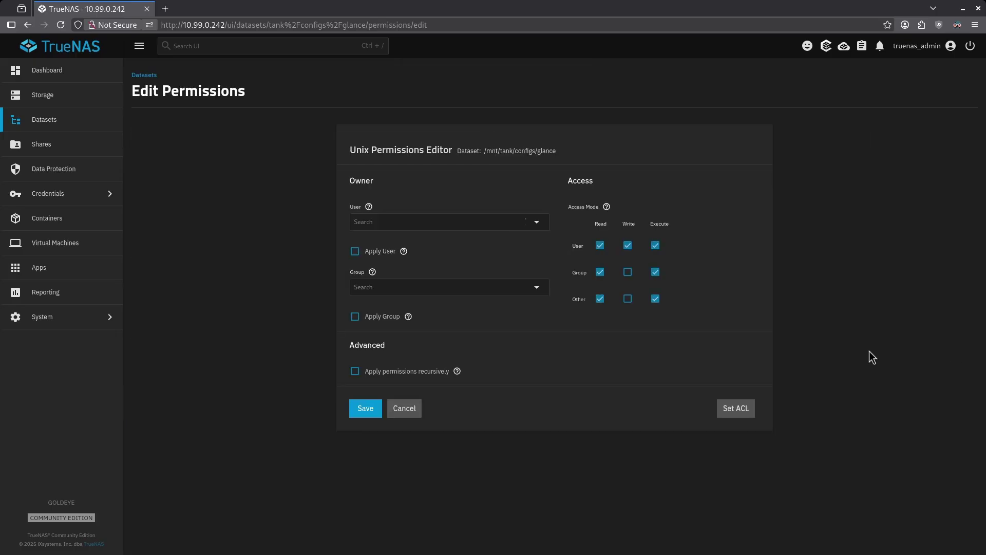
{"action": "left_click", "coordinate": [386, 285]}
{"action": "type", "text": "apps"}
{"action": "key", "text": "Return"}
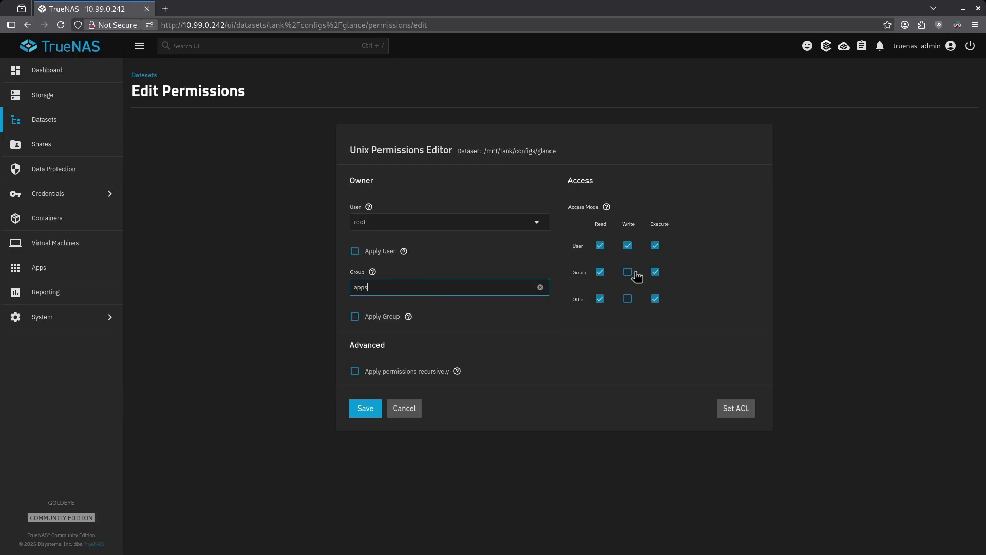
{"action": "left_click", "coordinate": [628, 273]}
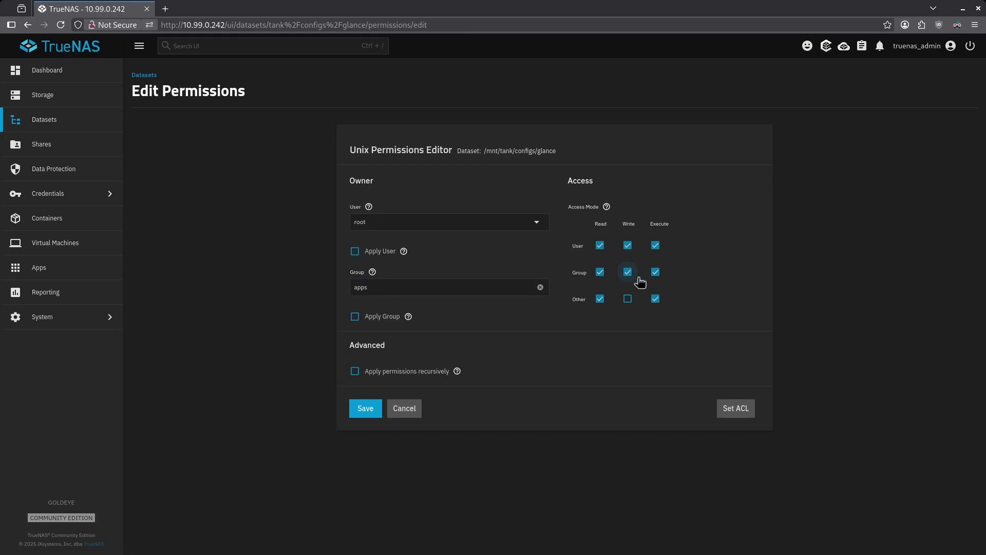
{"action": "left_click", "coordinate": [599, 299]}
{"action": "left_click", "coordinate": [656, 300]}
{"action": "left_click", "coordinate": [356, 316]}
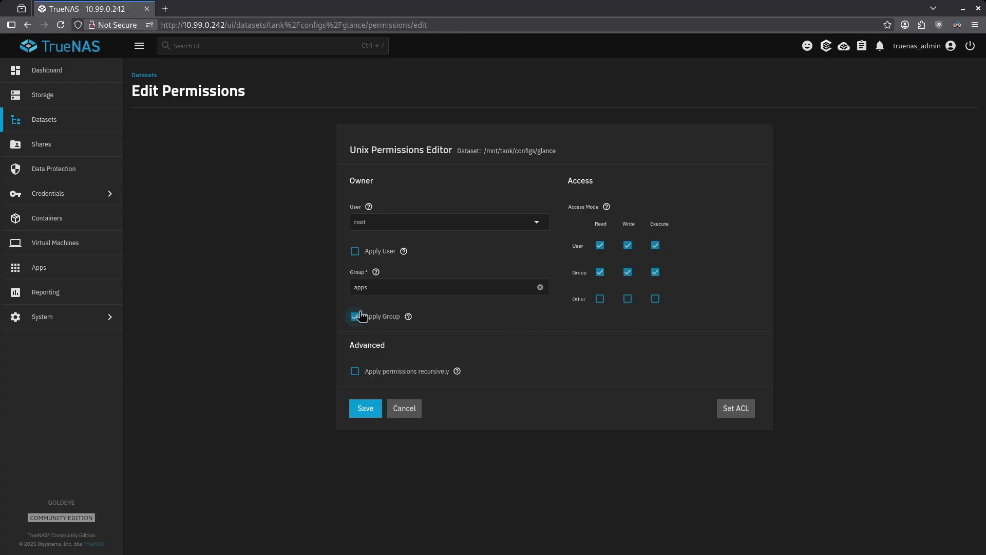
{"action": "left_click", "coordinate": [365, 408]}
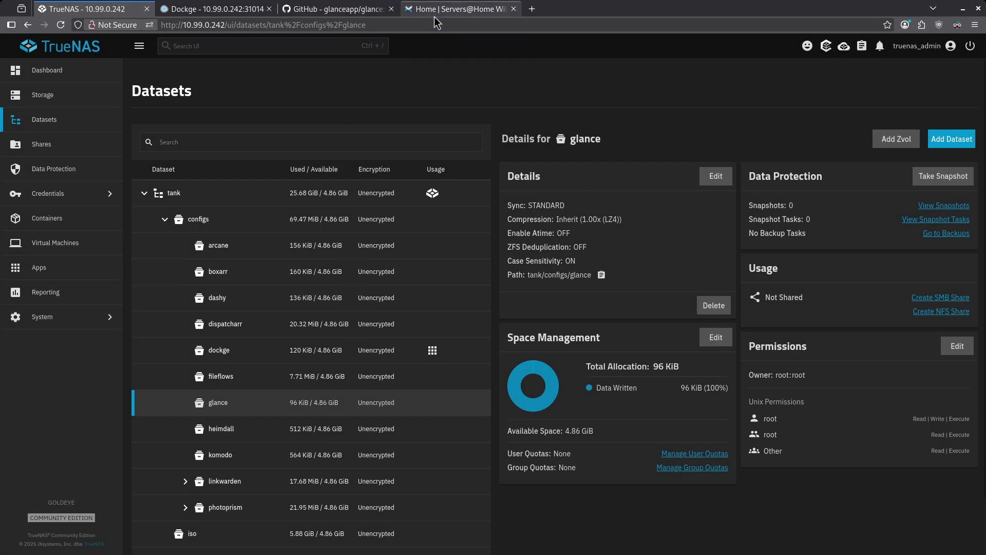
Search the wiki for 'glance', open the Glance guide, and copy its compose snippet.
{"action": "left_click", "coordinate": [433, 11]}
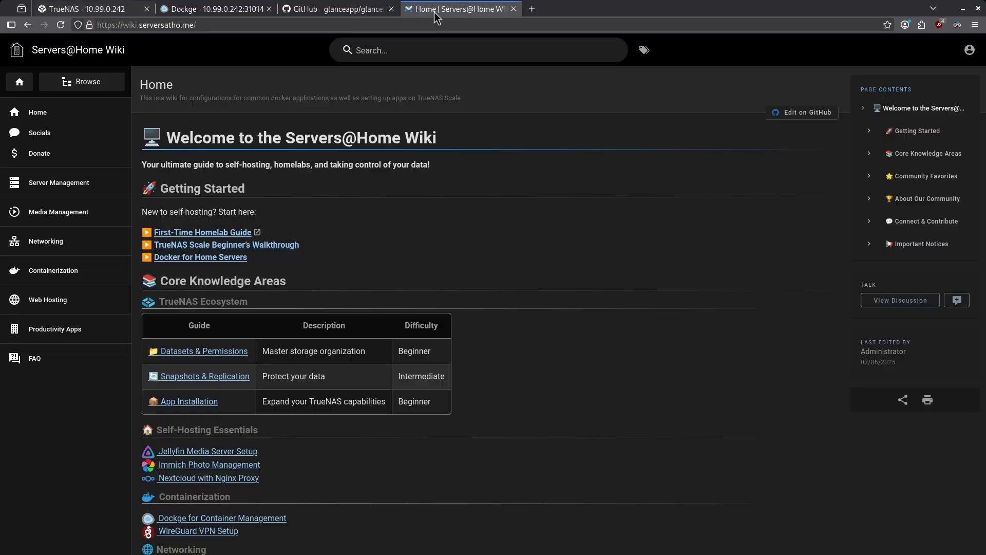
{"action": "left_click", "coordinate": [389, 50]}
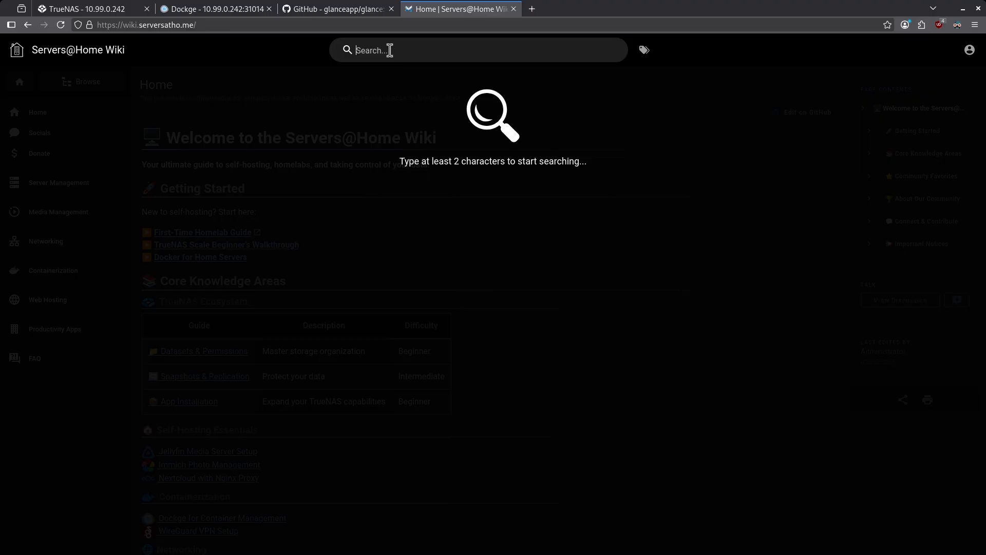
{"action": "type", "text": "glance"}
{"action": "left_click", "coordinate": [360, 116]}
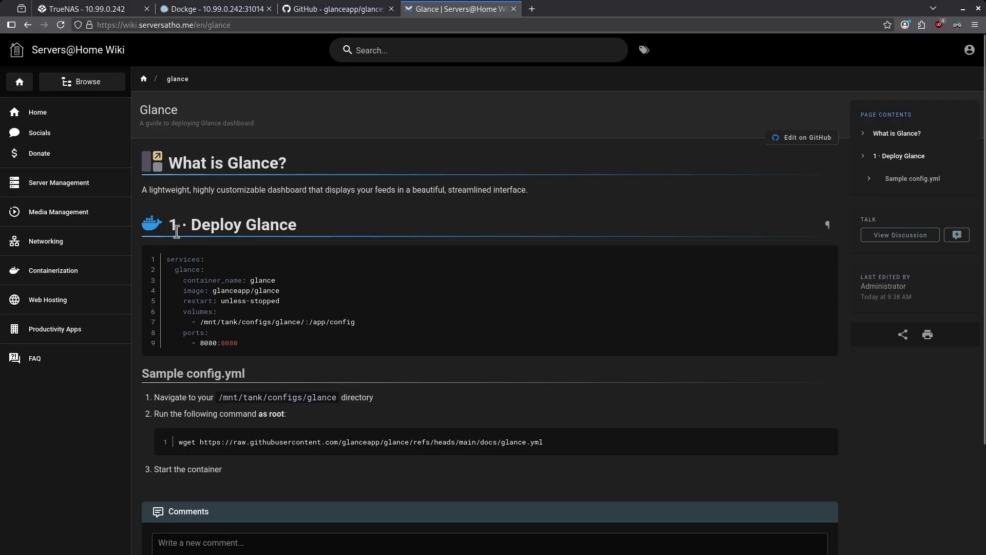
{"action": "left_click_drag", "start_coordinate": [173, 225], "coordinate": [312, 241]}
{"action": "left_click", "coordinate": [312, 241]}
{"action": "left_click", "coordinate": [826, 255]}
Create a Dockge stack named 'glance' by replacing the default YAML with the copied compose and saving.
{"action": "left_click", "coordinate": [205, 11]}
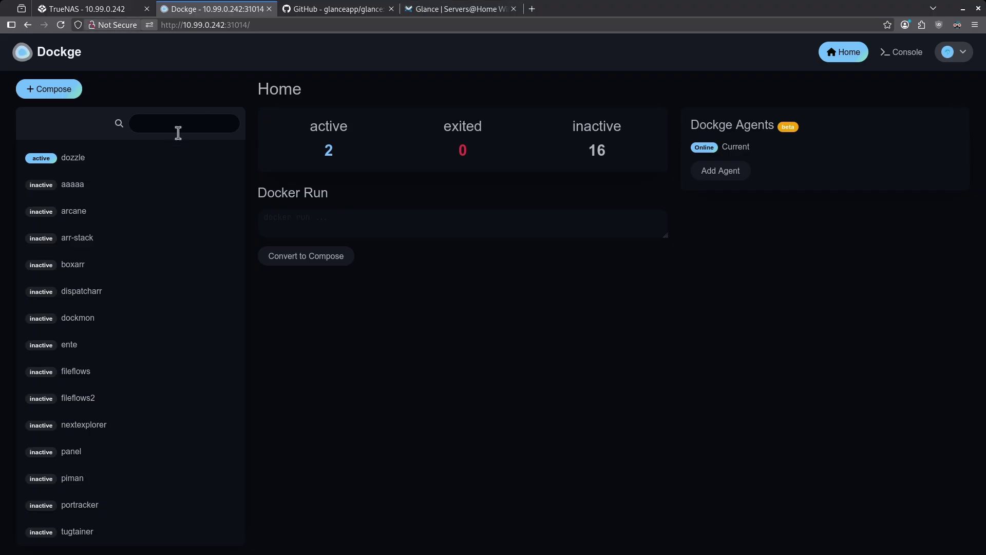
{"action": "left_click", "coordinate": [53, 90]}
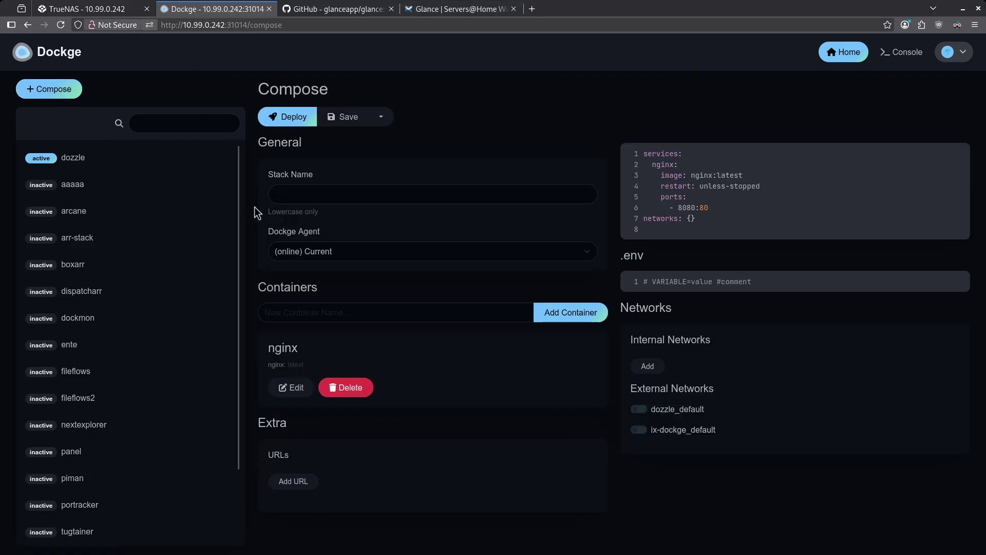
{"action": "left_click", "coordinate": [293, 194]}
{"action": "type", "text": "glance"}
{"action": "left_click", "coordinate": [797, 214]}
{"action": "key", "text": "ctrl+a"}
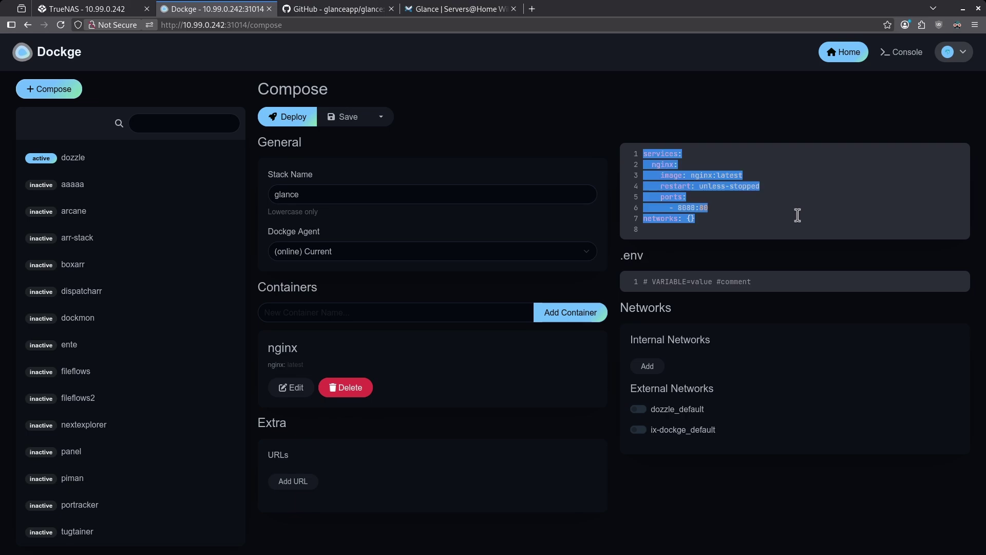
{"action": "key", "text": "ctrl+v"}
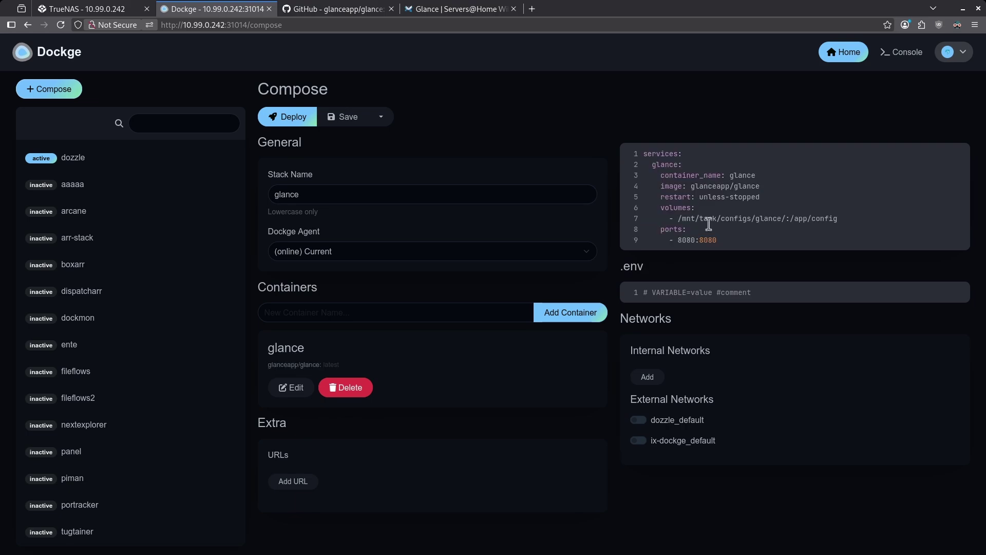
{"action": "left_click_drag", "start_coordinate": [680, 218], "coordinate": [770, 214]}
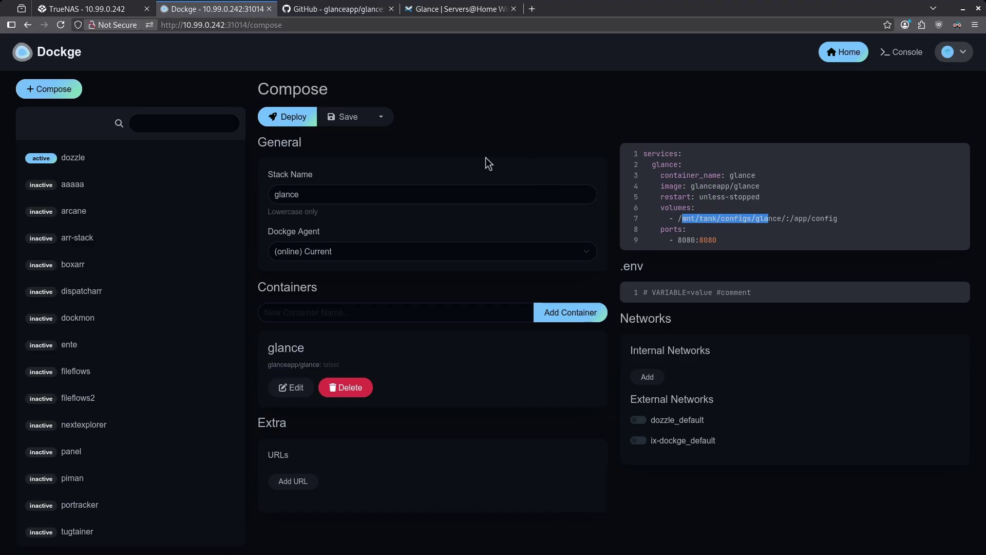
{"action": "left_click", "coordinate": [334, 118]}
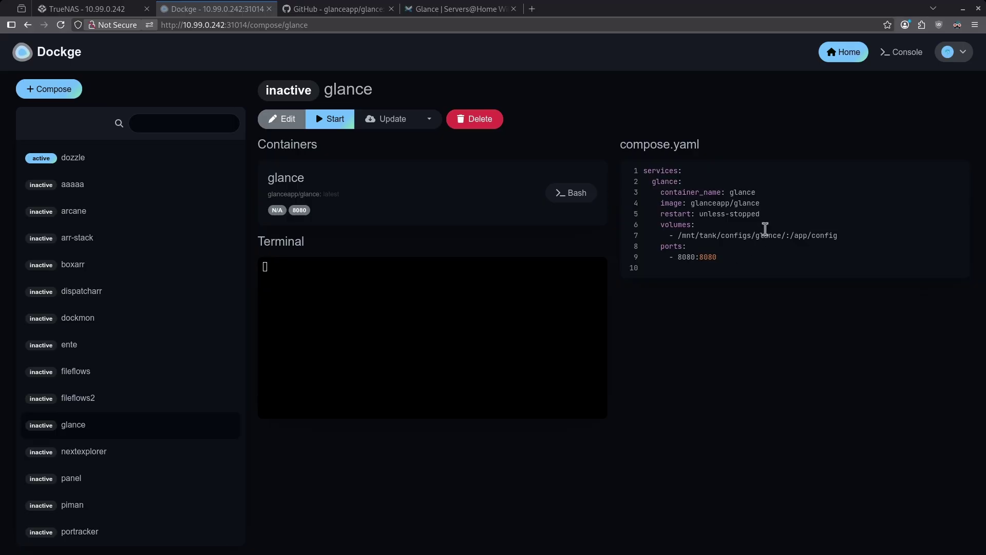
{"action": "left_click", "coordinate": [96, 9]}
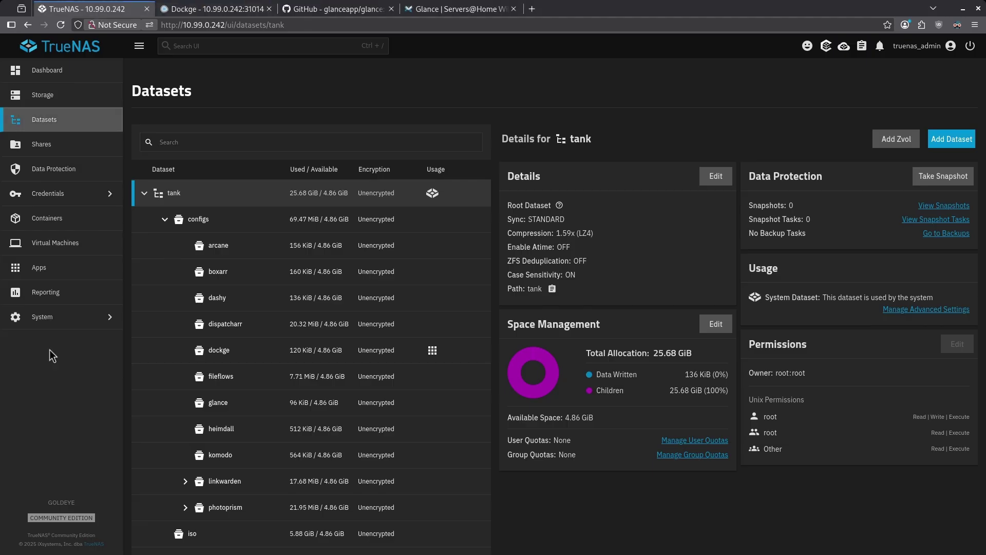
In System > Shell, become root with sudo su and cd to /mnt/tank/configs/glance/.
{"action": "left_click", "coordinate": [57, 322]}
{"action": "left_click", "coordinate": [175, 222]}
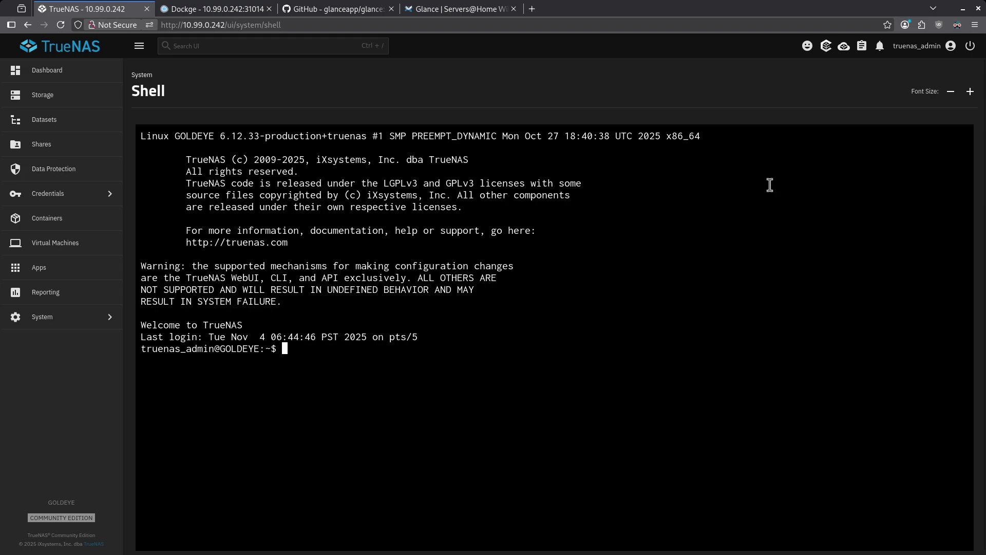
{"action": "type", "text": "sudo su"}
{"action": "key", "text": "Return"}
{"action": "key", "text": "Return"}
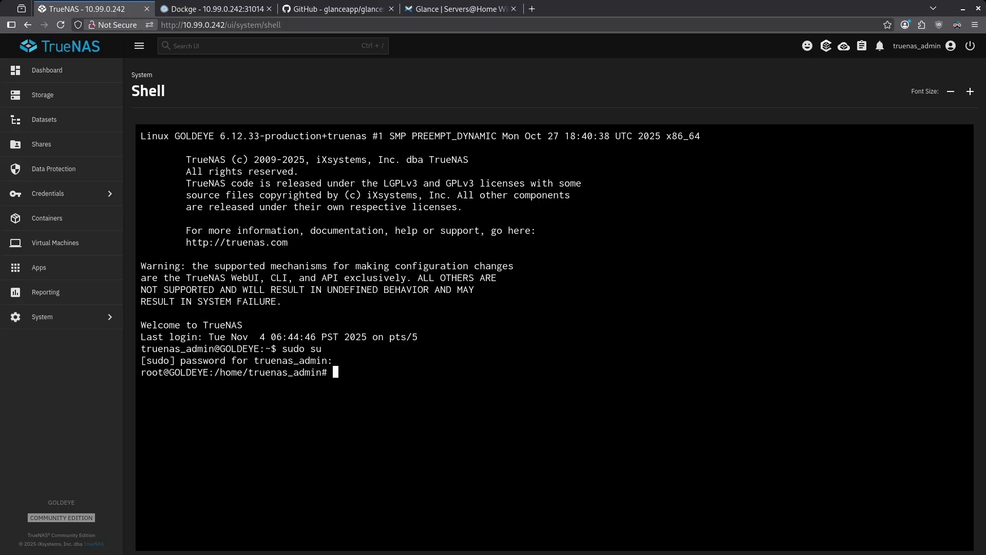
{"action": "type", "text": "cd /mnt/tank/configs/glance/"}
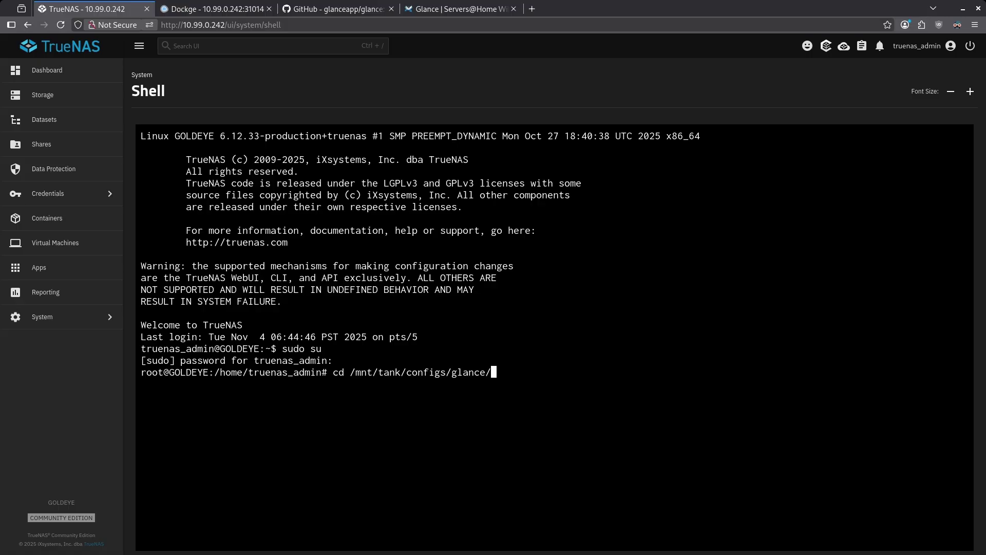
{"action": "key", "text": "Return"}
{"action": "type", "text": "ls -l"}
{"action": "key", "text": "Return"}
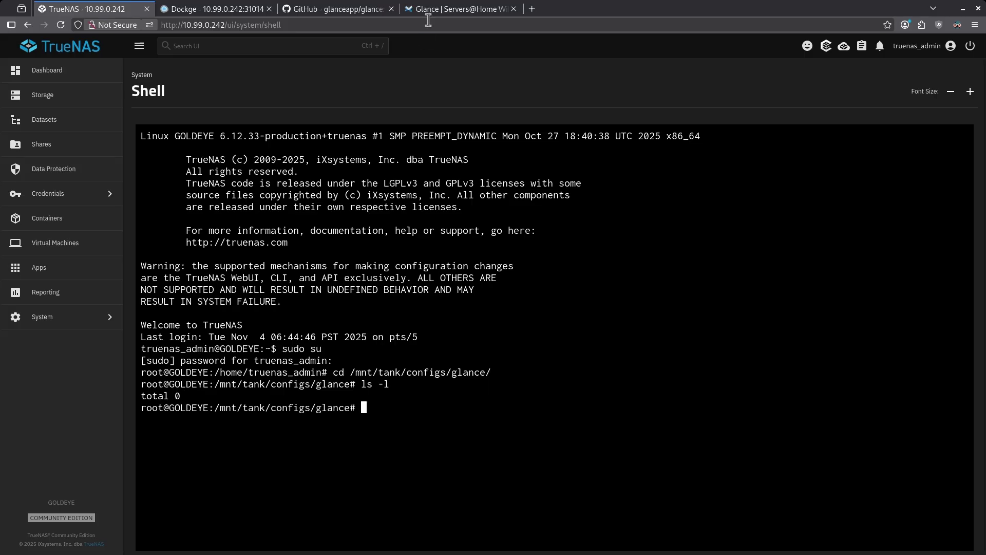
Download glance.yml with the wiki's wget command, confirm it with ls -l, and start the glance stack.
{"action": "left_click", "coordinate": [452, 9]}
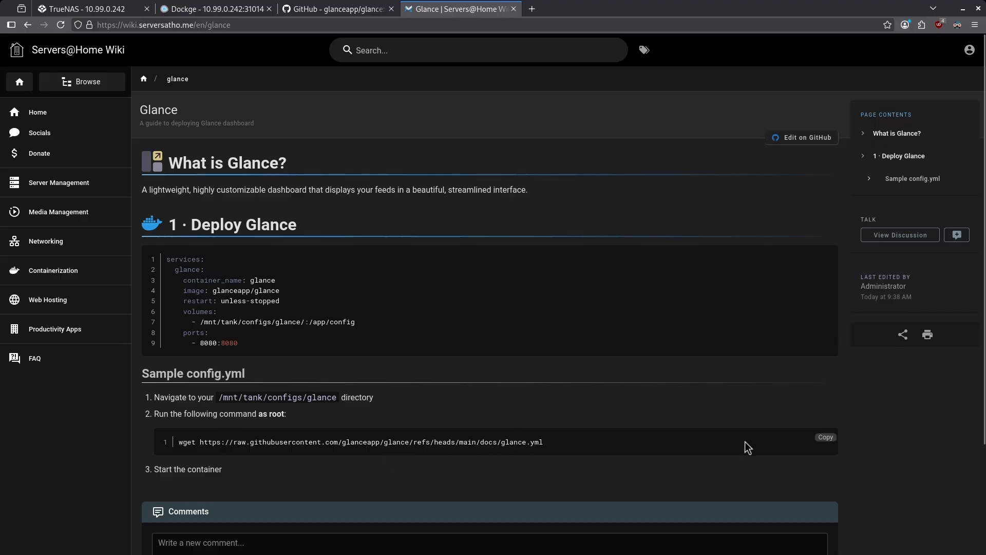
{"action": "left_click", "coordinate": [825, 437]}
{"action": "left_click", "coordinate": [100, 8]}
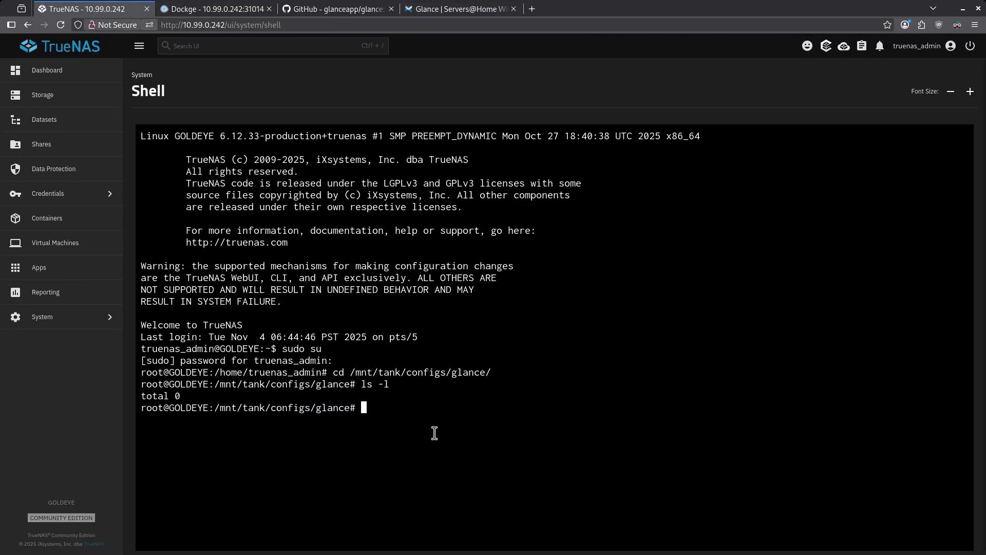
{"action": "key", "text": "ctrl+shift+v"}
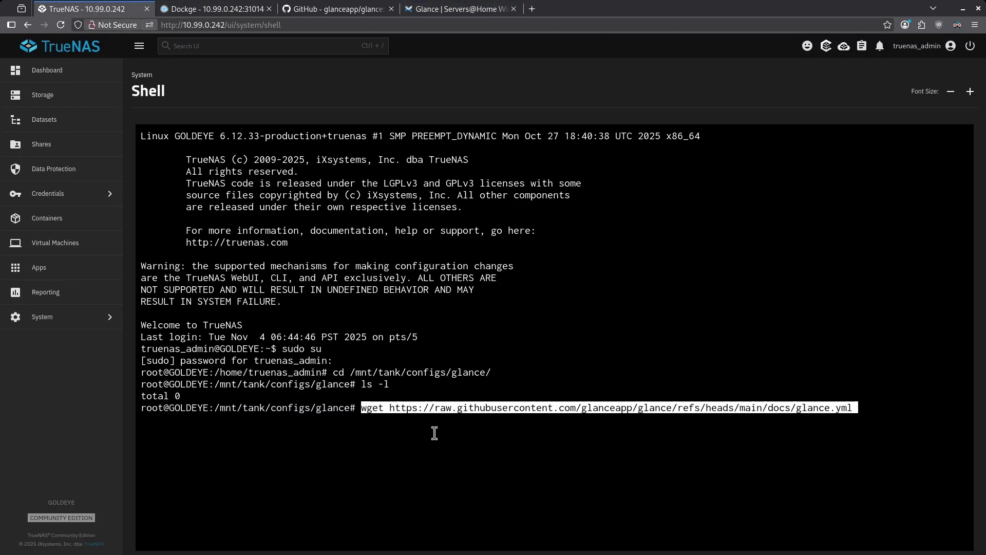
{"action": "key", "text": "Return"}
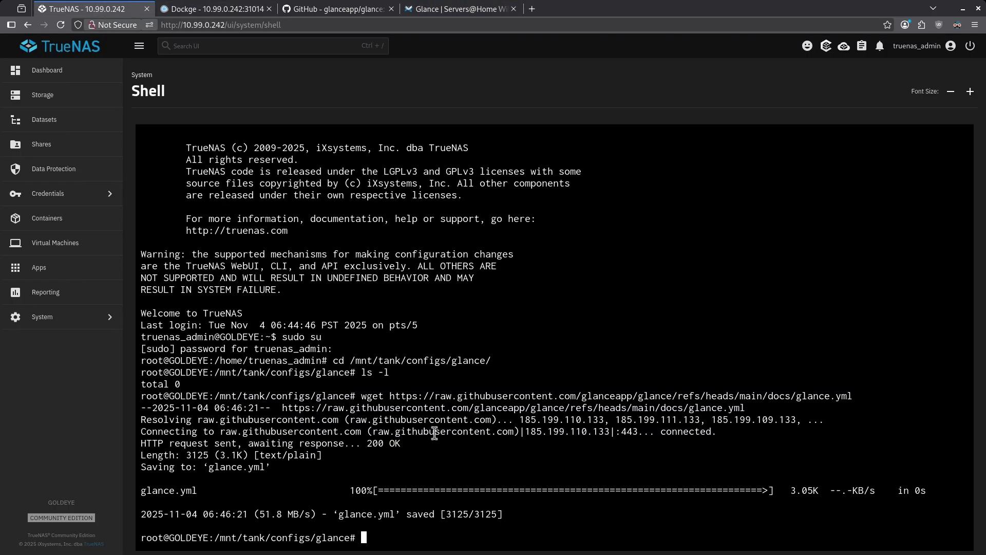
{"action": "type", "text": "ls -l"}
{"action": "key", "text": "Return"}
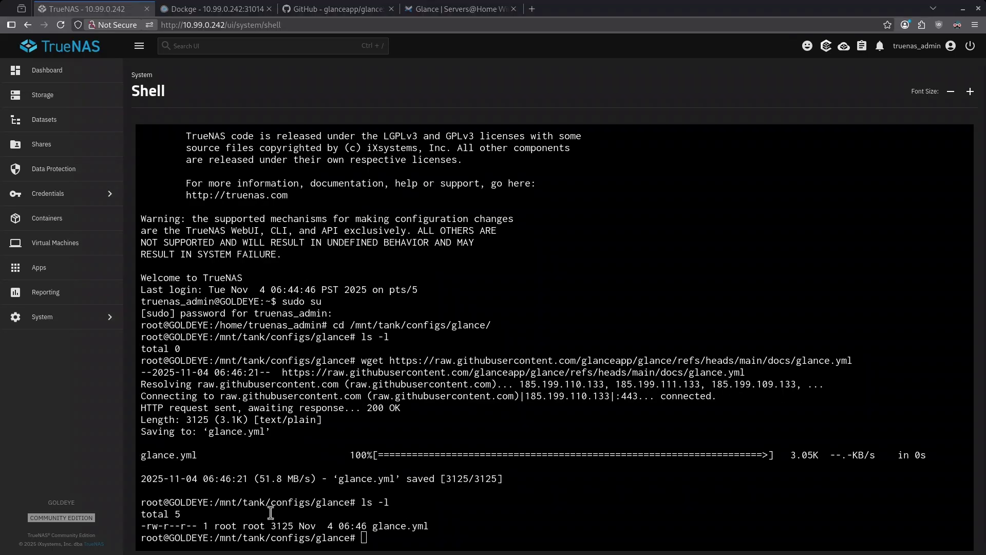
{"action": "left_click", "coordinate": [211, 9]}
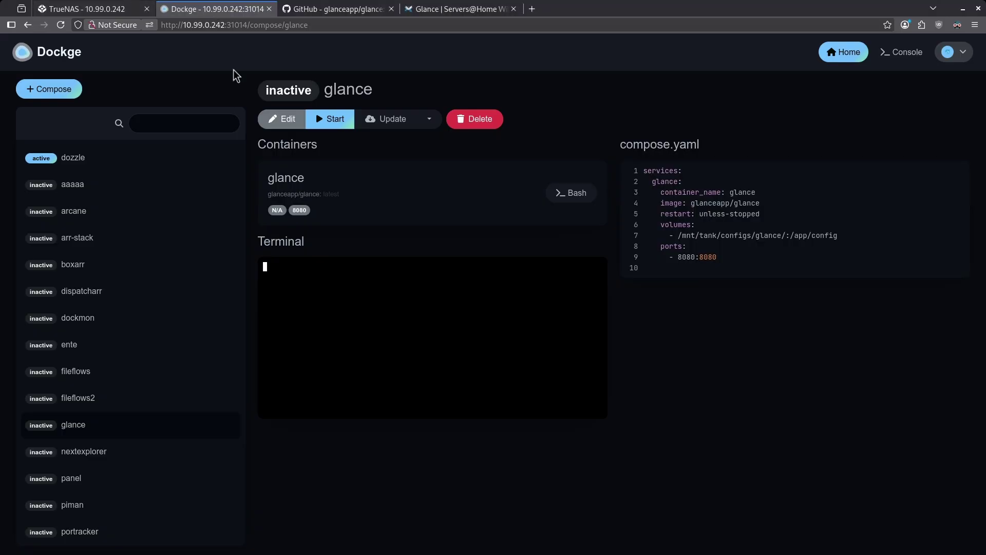
{"action": "left_click", "coordinate": [341, 124]}
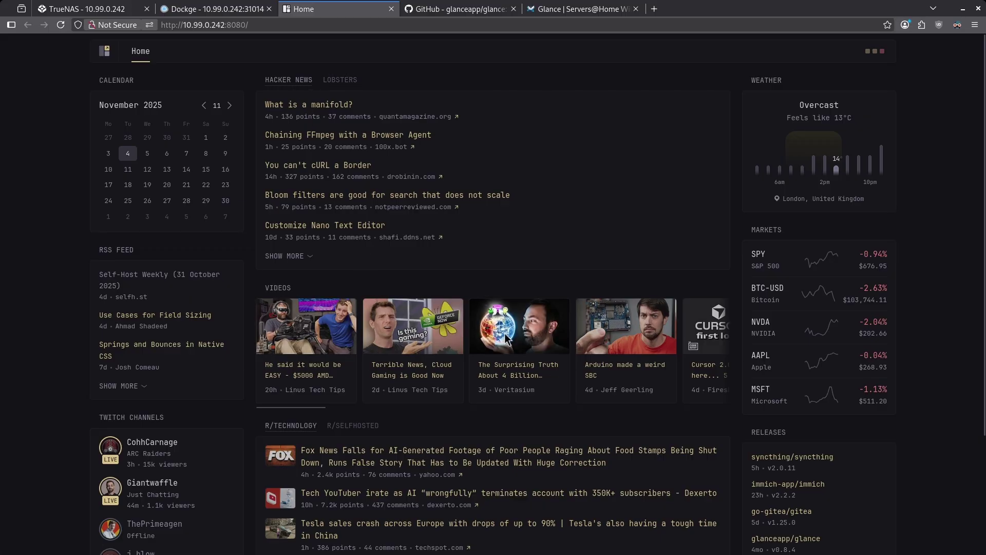
{"action": "scroll", "coordinate": [489, 379], "scroll_direction": "down", "scroll_amount": 3}
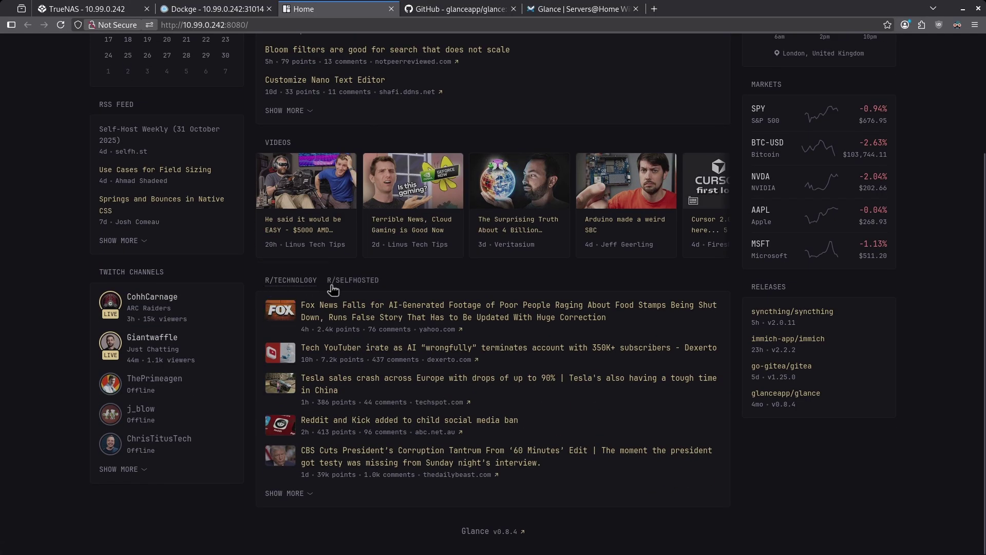
{"action": "scroll", "coordinate": [433, 335], "scroll_direction": "up", "scroll_amount": 3}
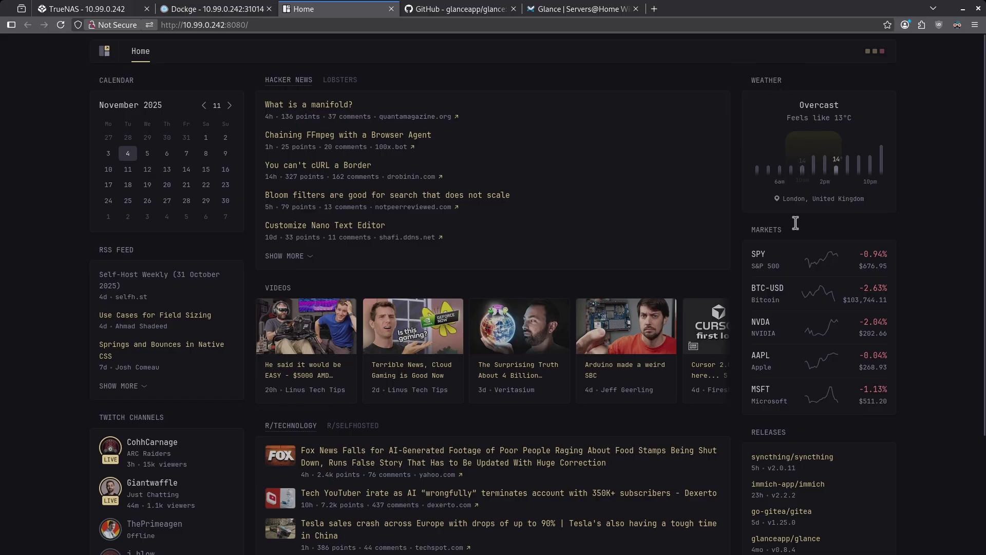
{"action": "scroll", "coordinate": [785, 355], "scroll_direction": "down", "scroll_amount": 3}
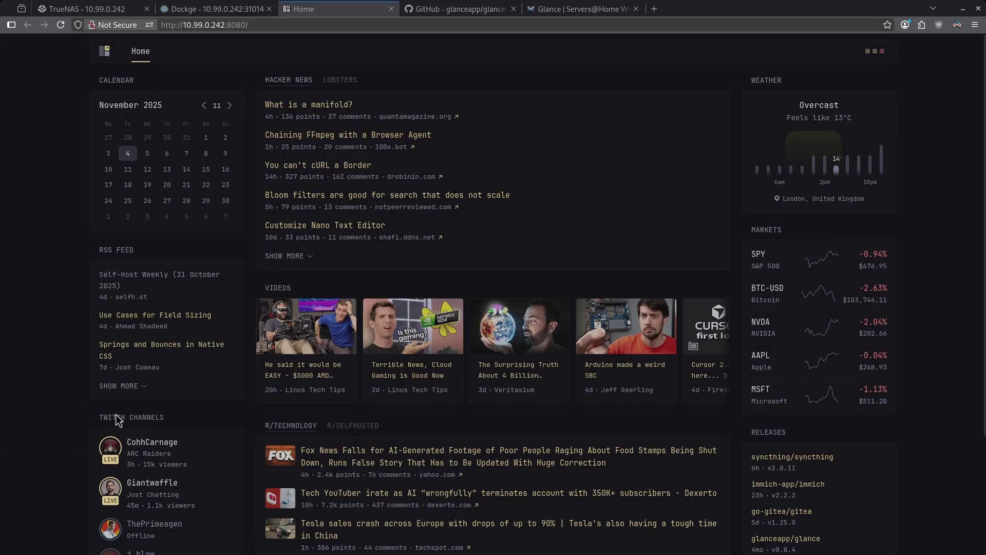
{"action": "left_click", "coordinate": [88, 11]}
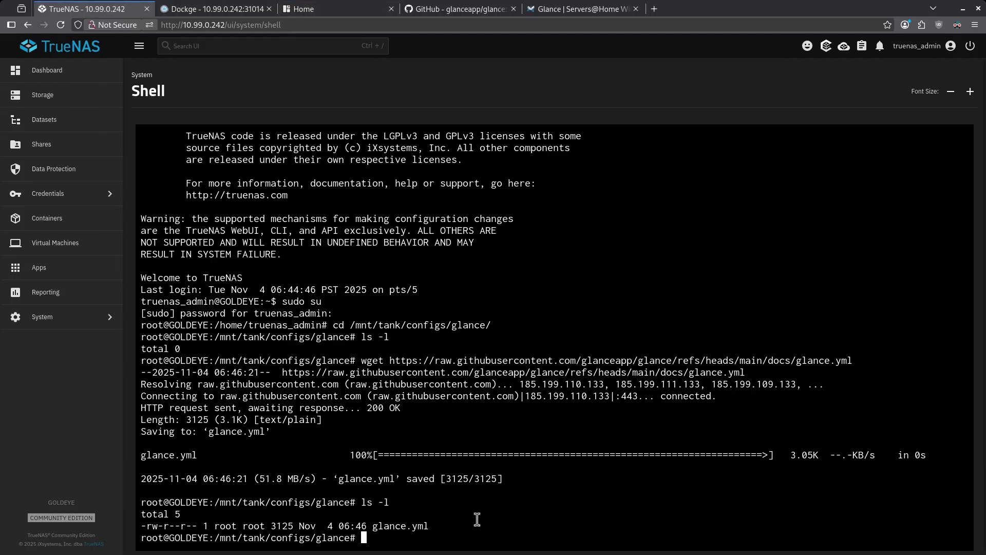
Open glance.yml with 'nano glance.yml' and scroll through its widget definitions.
{"action": "type", "text": "nano glance.yml"}
{"action": "key", "text": "Return"}
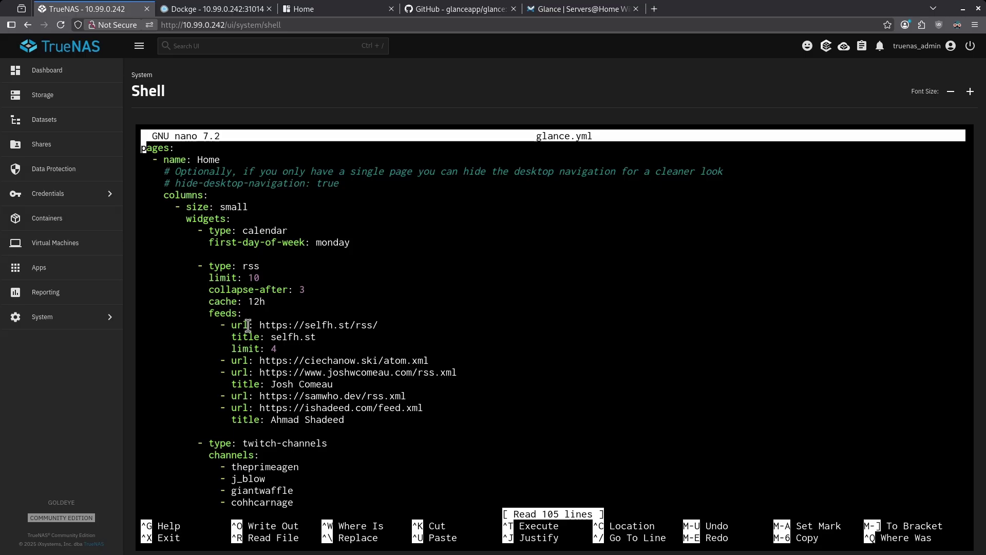
{"action": "scroll", "coordinate": [248, 324], "scroll_direction": "down", "scroll_amount": 13}
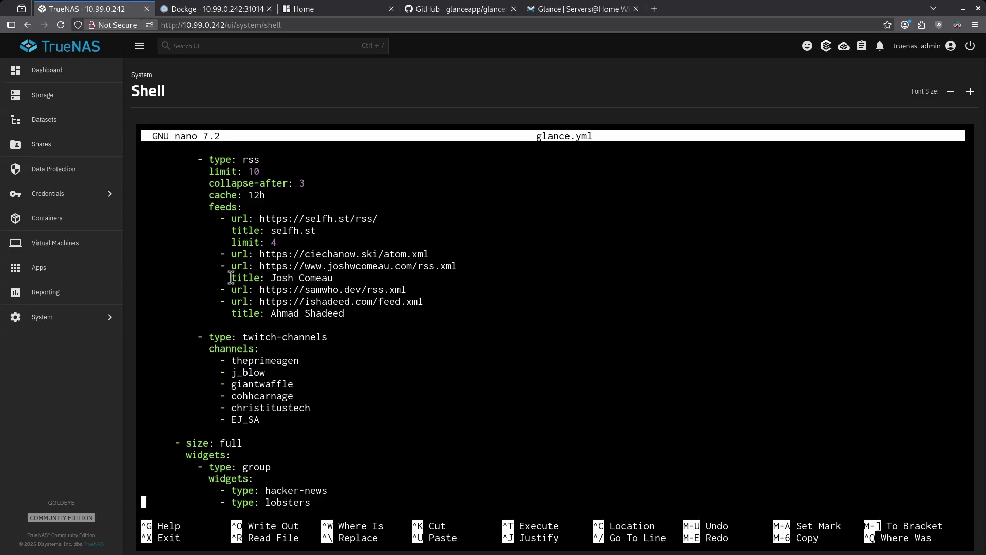
{"action": "scroll", "coordinate": [231, 277], "scroll_direction": "down", "scroll_amount": 5}
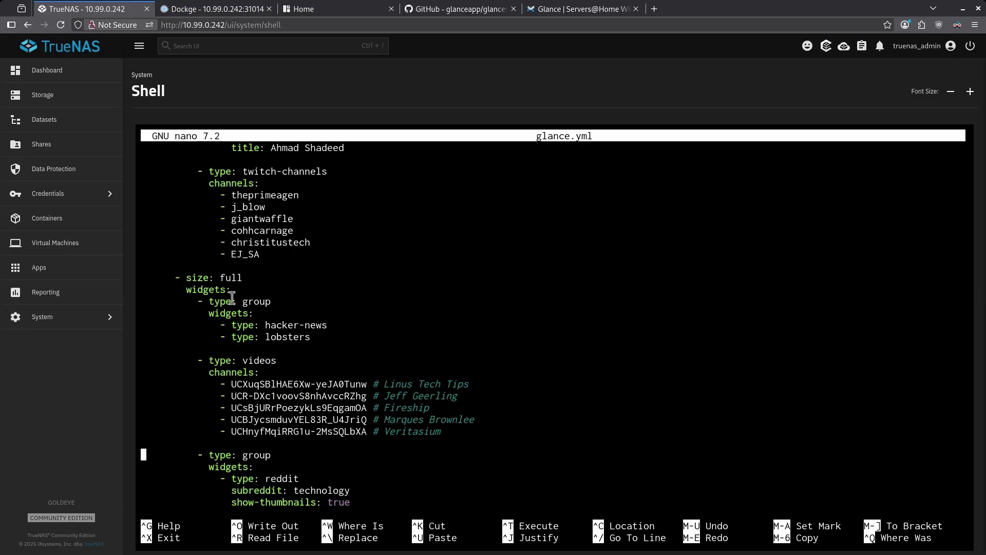
{"action": "scroll", "coordinate": [268, 335], "scroll_direction": "down", "scroll_amount": 1}
{"action": "scroll", "coordinate": [331, 416], "scroll_direction": "down", "scroll_amount": 3}
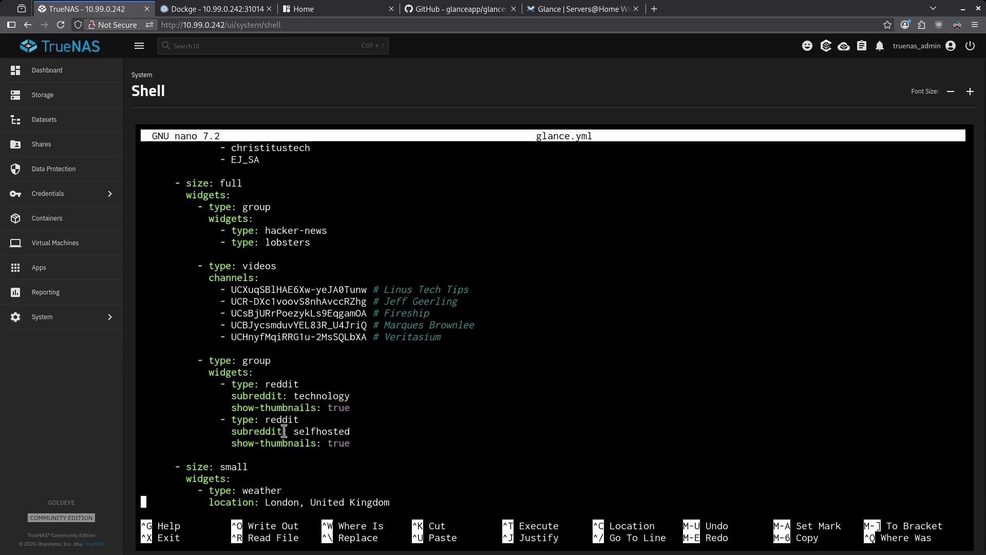
{"action": "scroll", "coordinate": [309, 431], "scroll_direction": "down", "scroll_amount": 4}
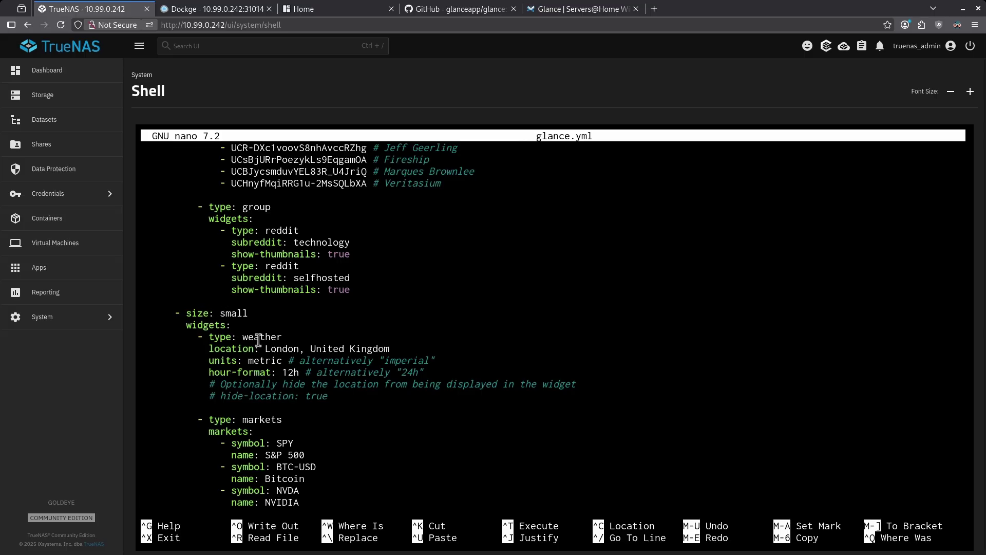
{"action": "scroll", "coordinate": [216, 255], "scroll_direction": "down", "scroll_amount": 9}
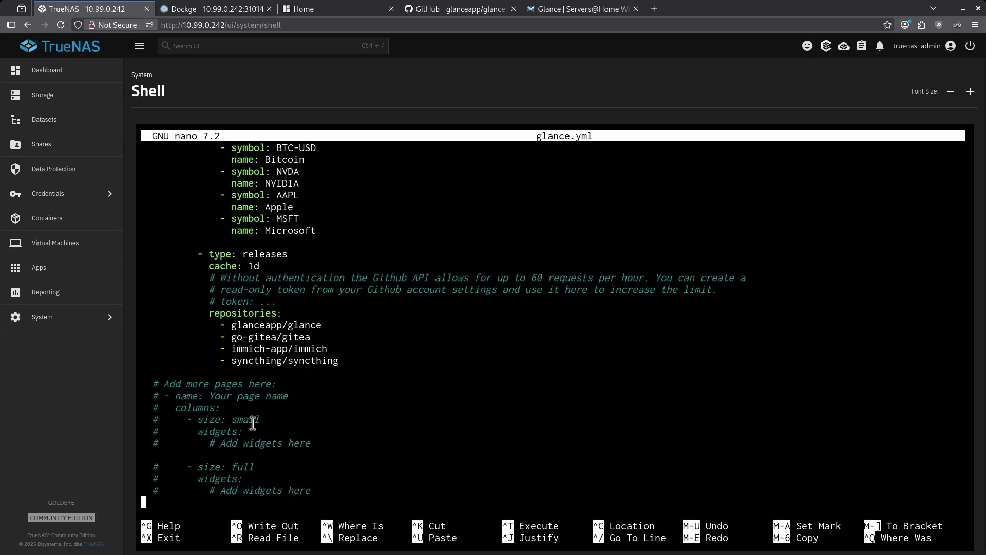
{"action": "scroll", "coordinate": [229, 400], "scroll_direction": "down", "scroll_amount": 1}
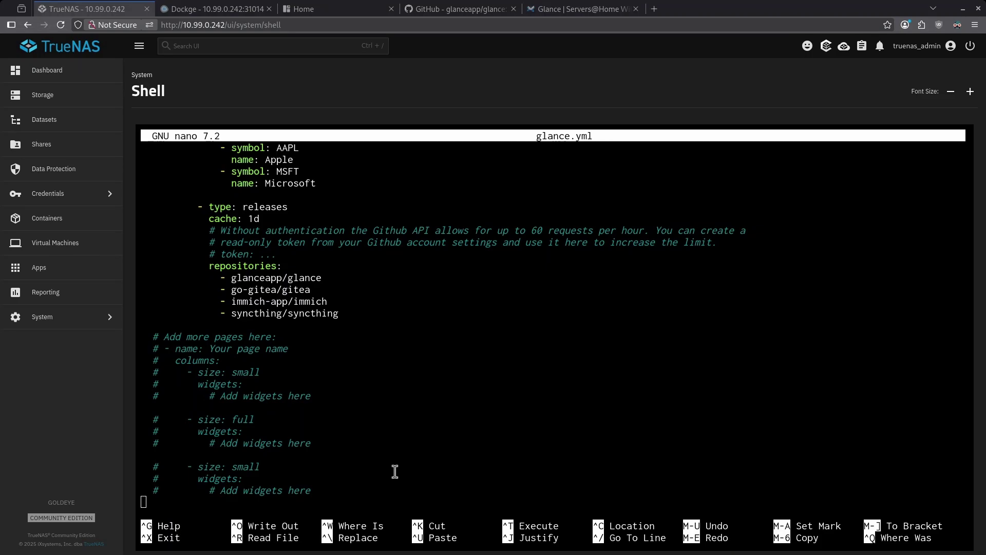
Change the calendar's first-day-of-week from monday to sunday.
{"action": "scroll", "coordinate": [392, 465], "scroll_direction": "up", "scroll_amount": 15}
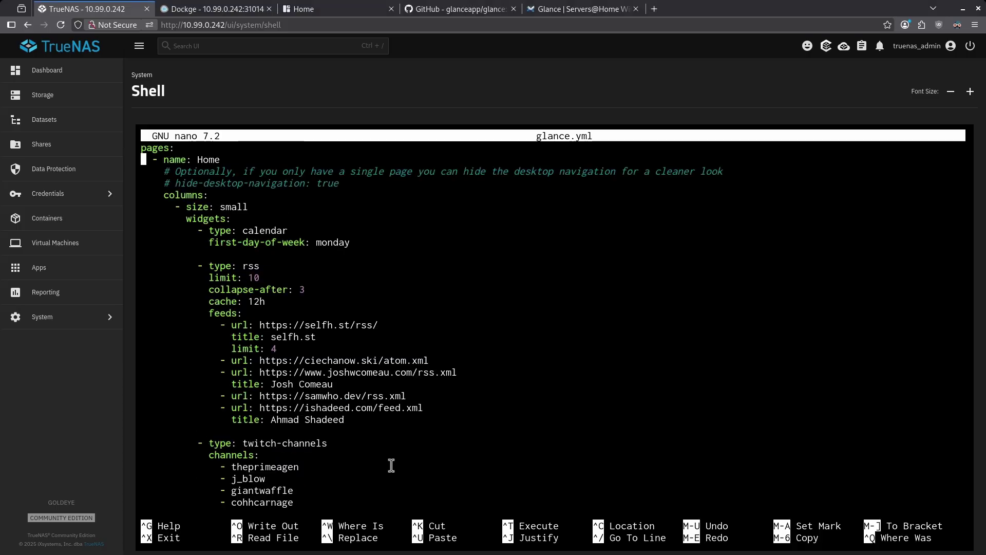
{"action": "key", "text": "Down"}
{"action": "key", "text": "Down"}
{"action": "key", "text": "Down"}
{"action": "key", "text": "Down"}
{"action": "key", "text": "Down"}
{"action": "key", "text": "Down"}
{"action": "key", "text": "Down"}
{"action": "key", "text": "Down"}
{"action": "key", "text": "Up"}
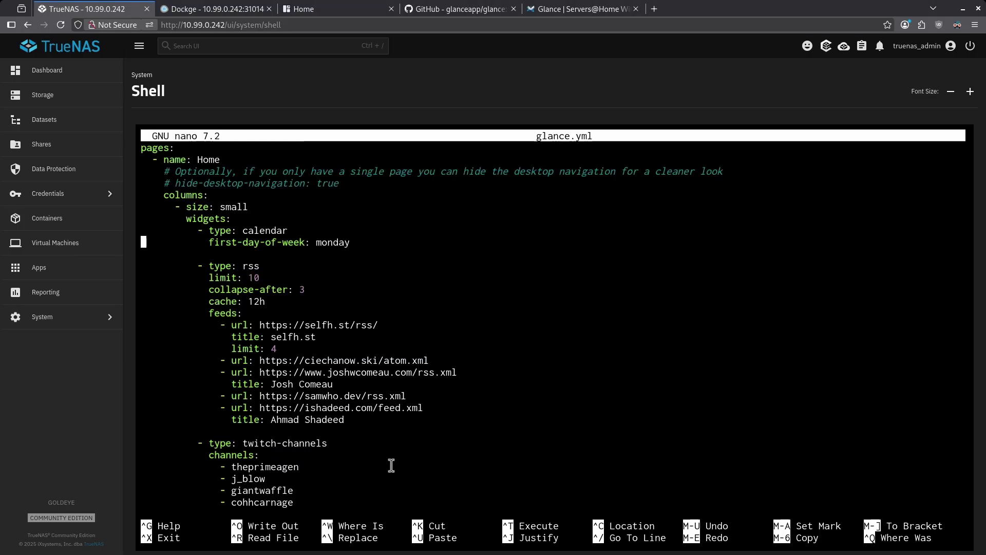
{"action": "key", "text": "End"}
{"action": "key", "text": "BackSpace"}
{"action": "key", "text": "BackSpace"}
{"action": "key", "text": "BackSpace"}
{"action": "key", "text": "BackSpace"}
{"action": "key", "text": "BackSpace"}
{"action": "key", "text": "BackSpace"}
{"action": "type", "text": "sunday"}
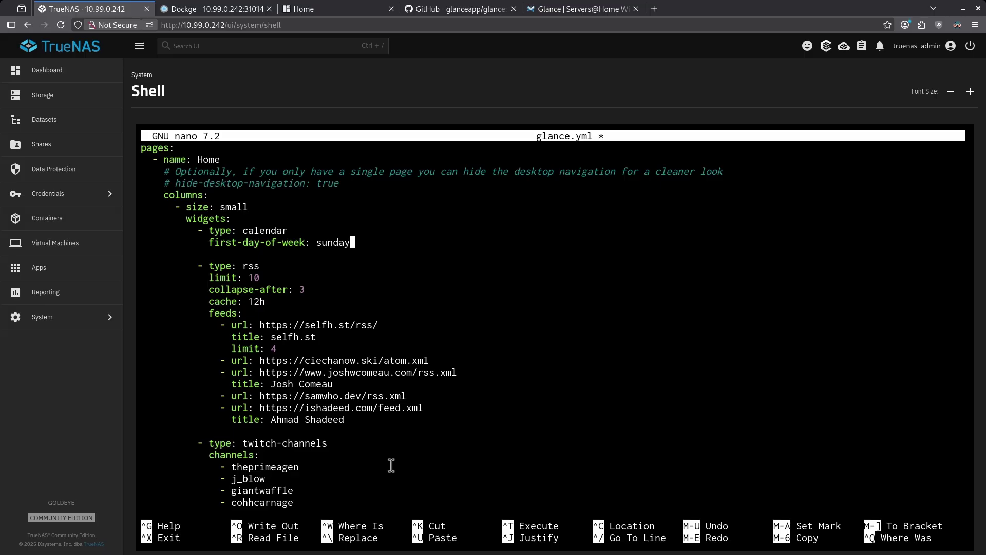
Replace the ciechanow.ski feed with the lifehacker feed, titled lifehacker with limit 2.
{"action": "key", "text": "Down"}
{"action": "key", "text": "Down"}
{"action": "key", "text": "Down"}
{"action": "key", "text": "Down"}
{"action": "key", "text": "Down"}
{"action": "key", "text": "Down"}
{"action": "key", "text": "Down"}
{"action": "key", "text": "Down"}
{"action": "key", "text": "Down"}
{"action": "key", "text": "Down"}
{"action": "key", "text": "Right"}
{"action": "key", "text": "Right"}
{"action": "key", "text": "Right"}
{"action": "key", "text": "Right"}
{"action": "key", "text": "Right"}
{"action": "key", "text": "Right"}
{"action": "key", "text": "Right"}
{"action": "key", "text": "Right"}
{"action": "key", "text": "Right"}
{"action": "key", "text": "Right"}
{"action": "key", "text": "Right"}
{"action": "key", "text": "Right"}
{"action": "key", "text": "Right"}
{"action": "key", "text": "Right"}
{"action": "key", "text": "Right"}
{"action": "key", "text": "Right"}
{"action": "key", "text": "Right"}
{"action": "key", "text": "Right"}
{"action": "key", "text": "Right"}
{"action": "key", "text": "Right"}
{"action": "key", "text": "End"}
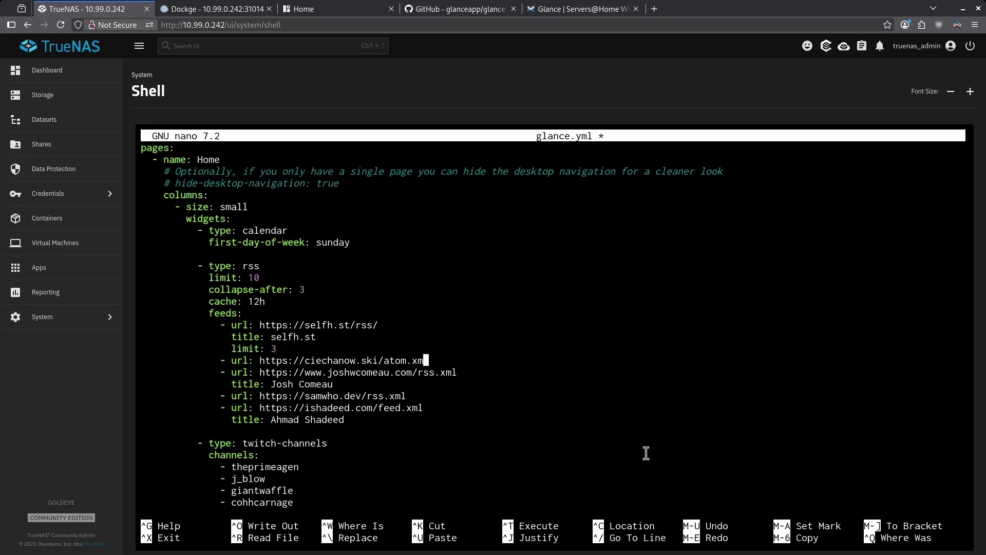
{"action": "key", "text": "BackSpace"}
{"action": "key", "text": "BackSpace"}
{"action": "key", "text": "BackSpace"}
{"action": "key", "text": "BackSpace"}
{"action": "key", "text": "BackSpace"}
{"action": "key", "text": "BackSpace"}
{"action": "key", "text": "BackSpace"}
{"action": "key", "text": "BackSpace"}
{"action": "key", "text": "BackSpace"}
{"action": "key", "text": "BackSpace"}
{"action": "key", "text": "BackSpace"}
{"action": "key", "text": "BackSpace"}
{"action": "key", "text": "BackSpace"}
{"action": "key", "text": "BackSpace"}
{"action": "key", "text": "BackSpace"}
{"action": "key", "text": "BackSpace"}
{"action": "key", "text": "BackSpace"}
{"action": "key", "text": "BackSpace"}
{"action": "key", "text": "BackSpace"}
{"action": "key", "text": "BackSpace"}
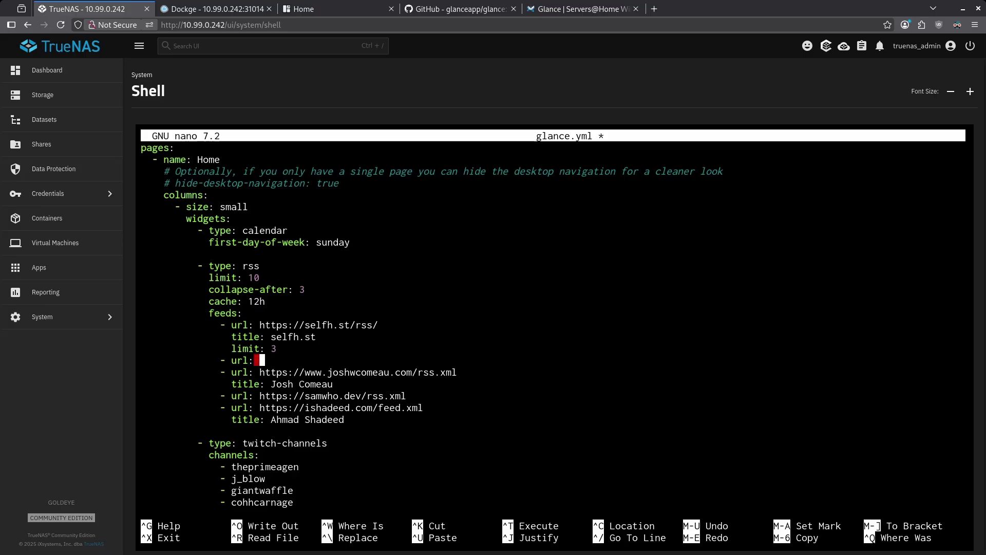
{"action": "left_click", "coordinate": [410, 345]}
{"action": "type", "text": "https://lifehacker.com/rss"}
{"action": "key", "text": "Return"}
{"action": "type", "text": "title:"}
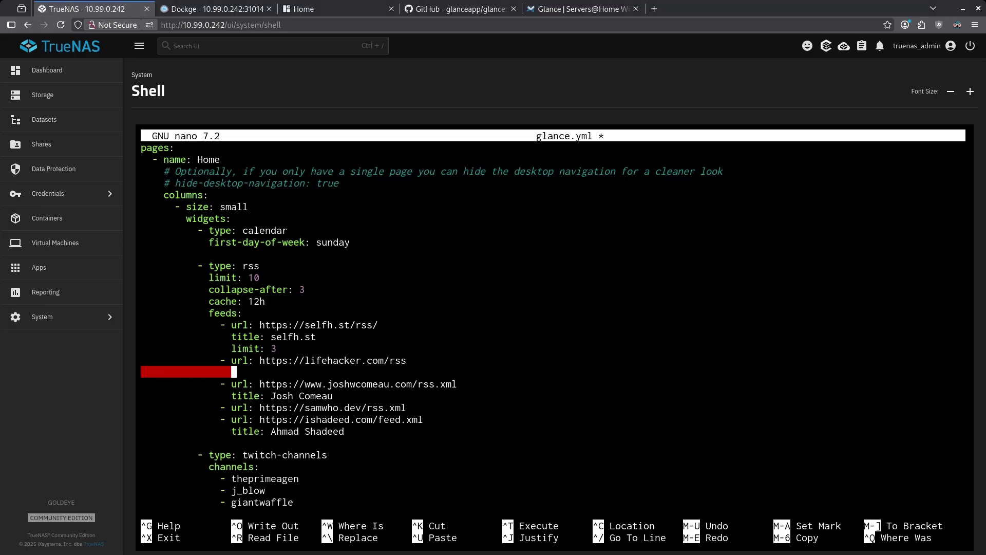
{"action": "type", "text": " lifehacker"}
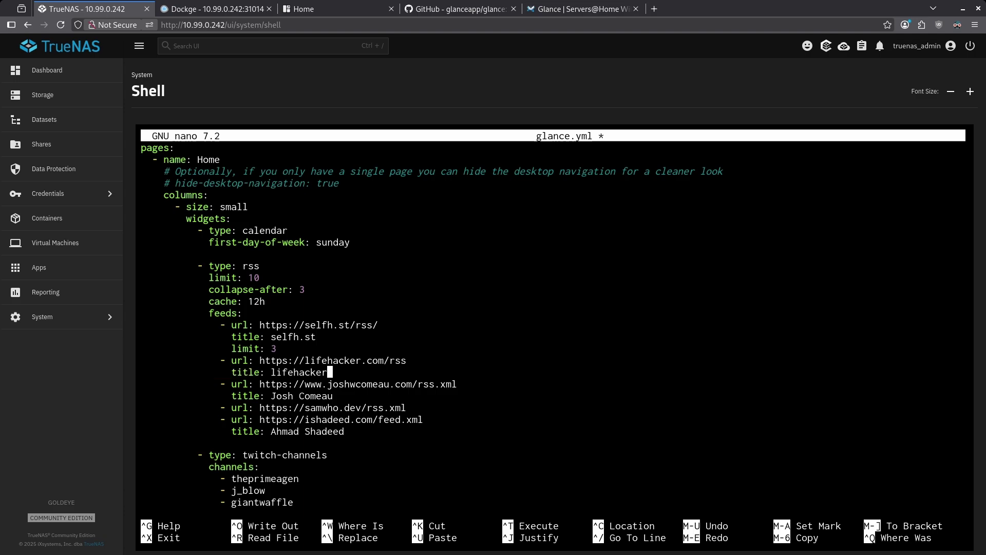
{"action": "key", "text": "Return"}
{"action": "type", "text": "limit: 2"}
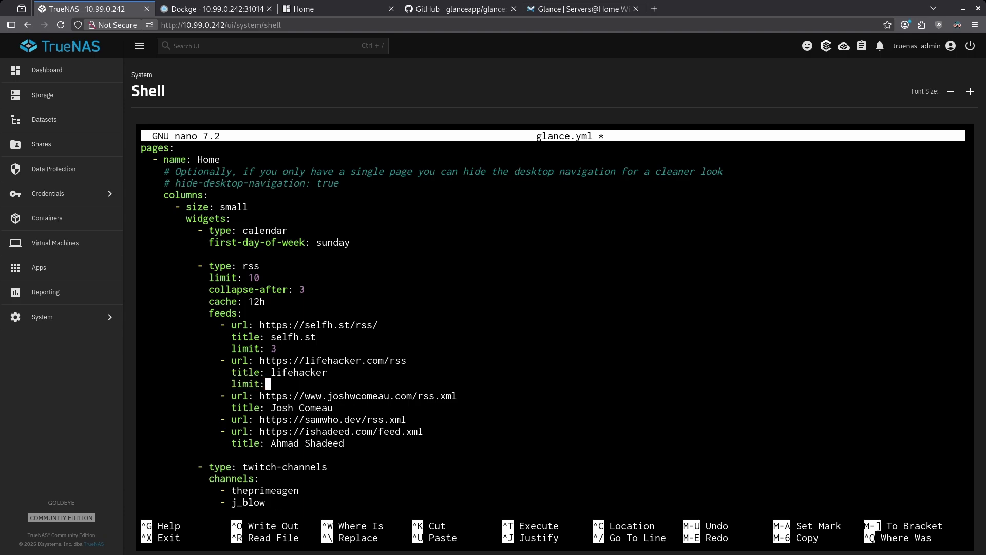
Cut the remaining old feeds and add a wired.com feed titled wired with limit 2.
{"action": "key", "text": "Down"}
{"action": "key", "text": "ctrl+k"}
{"action": "key", "text": "ctrl+k"}
{"action": "key", "text": "ctrl+k"}
{"action": "key", "text": "ctrl+k"}
{"action": "key", "text": "ctrl+k"}
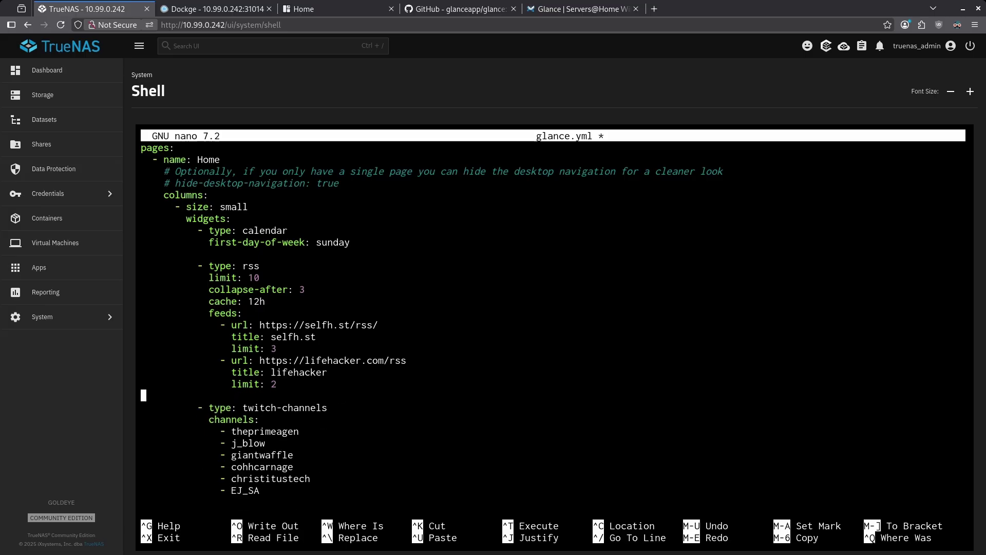
{"action": "key", "text": "Return"}
{"action": "key", "text": "Up"}
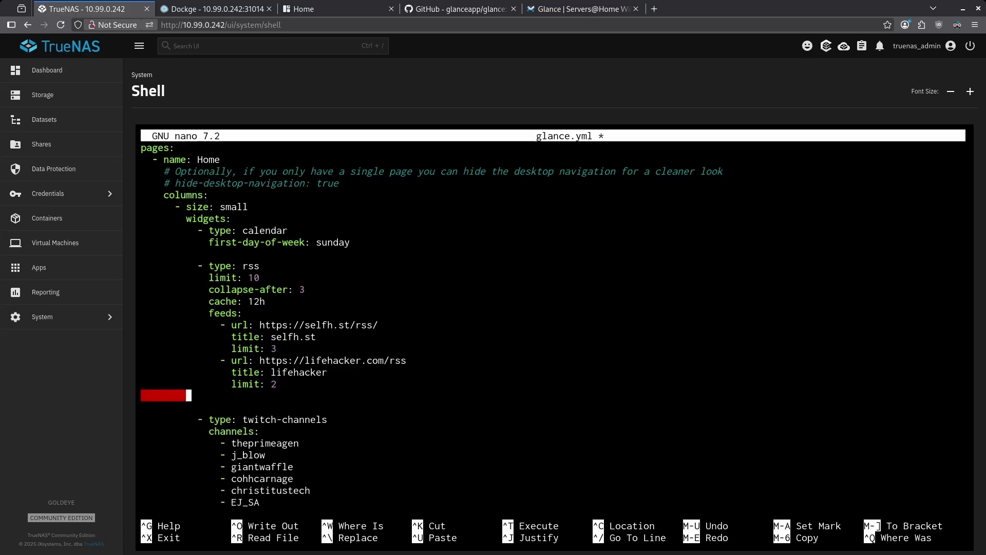
{"action": "type", "text": "- url:"}
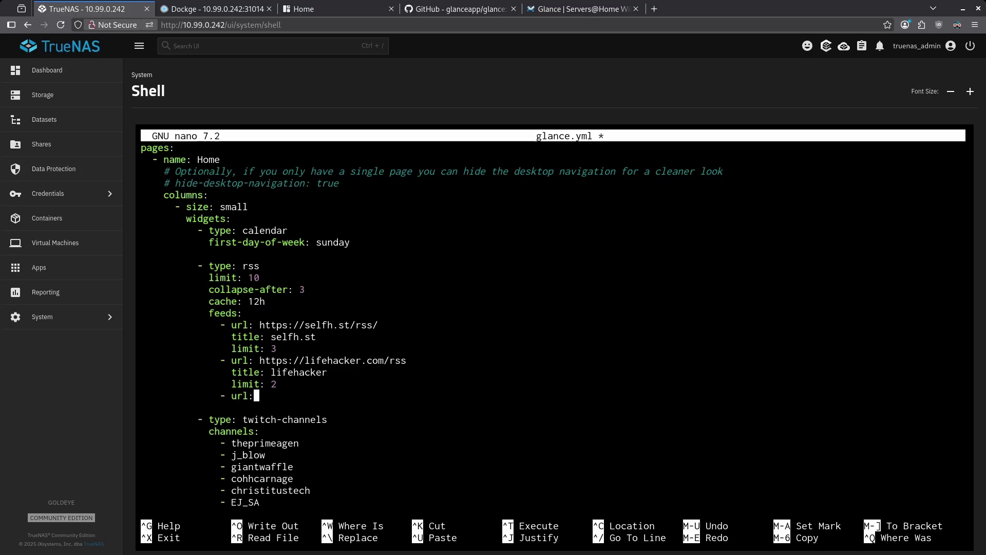
{"action": "type", "text": "https://www.wired.com/feed/rss"}
{"action": "key", "text": "Return"}
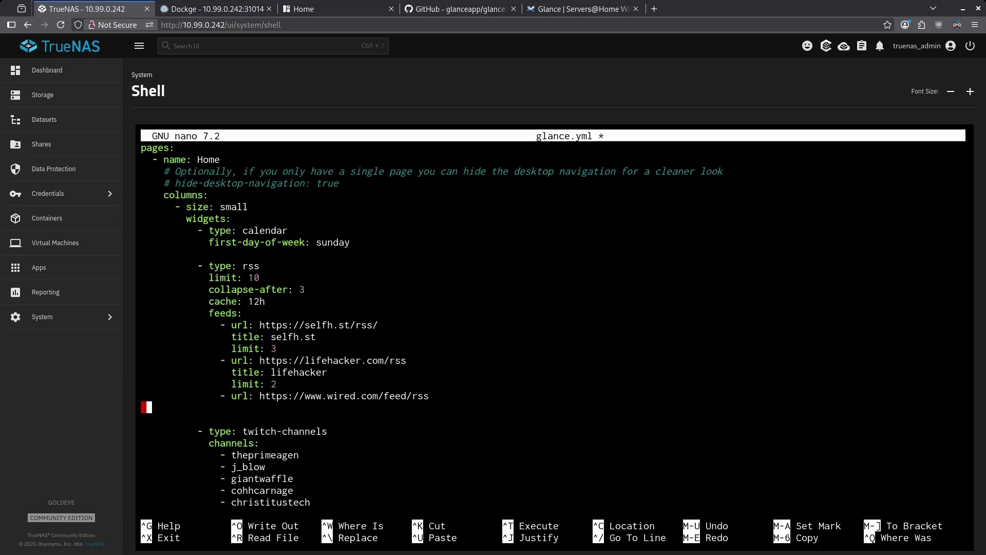
{"action": "type", "text": "title: wired"}
{"action": "key", "text": "Return"}
{"action": "type", "text": "limit: 2"}
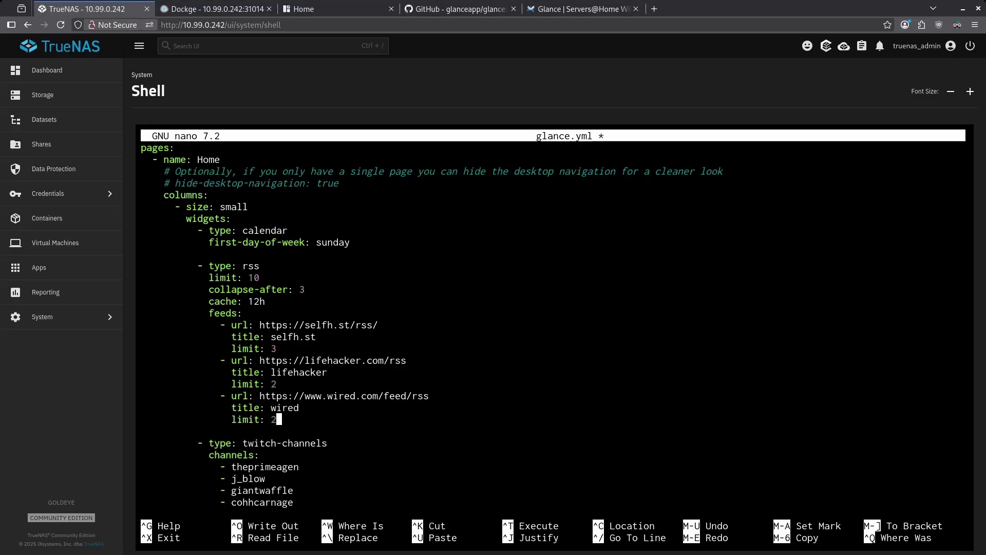
Save glance.yml, restart the glance stack in Dockge, and return to the Glance dashboard.
{"action": "key", "text": "ctrl+x"}
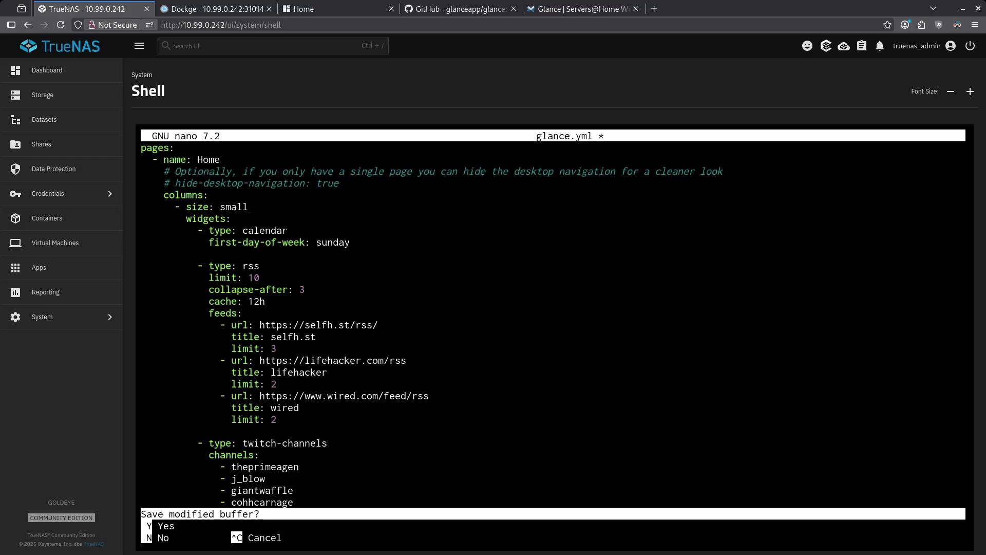
{"action": "key", "text": "y"}
{"action": "key", "text": "Return"}
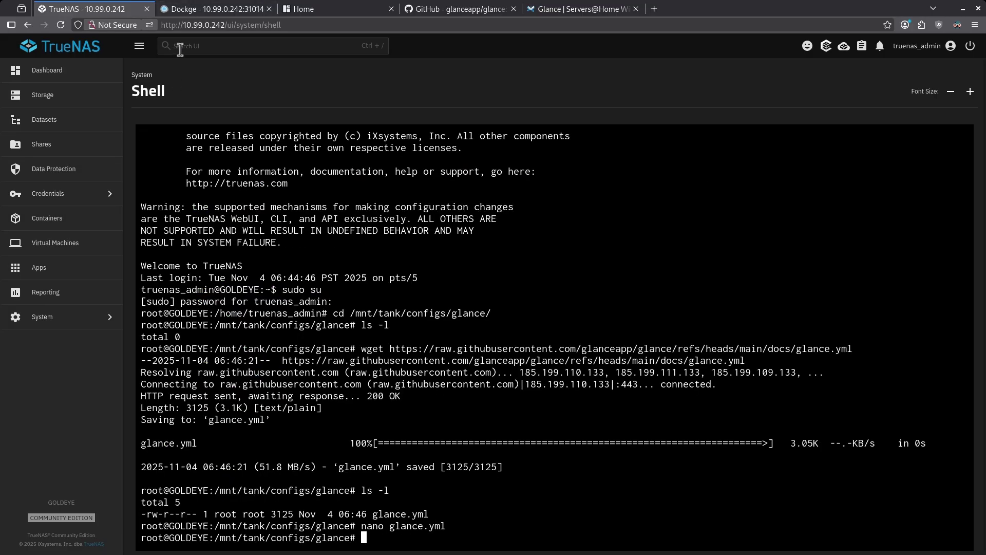
{"action": "left_click", "coordinate": [190, 11]}
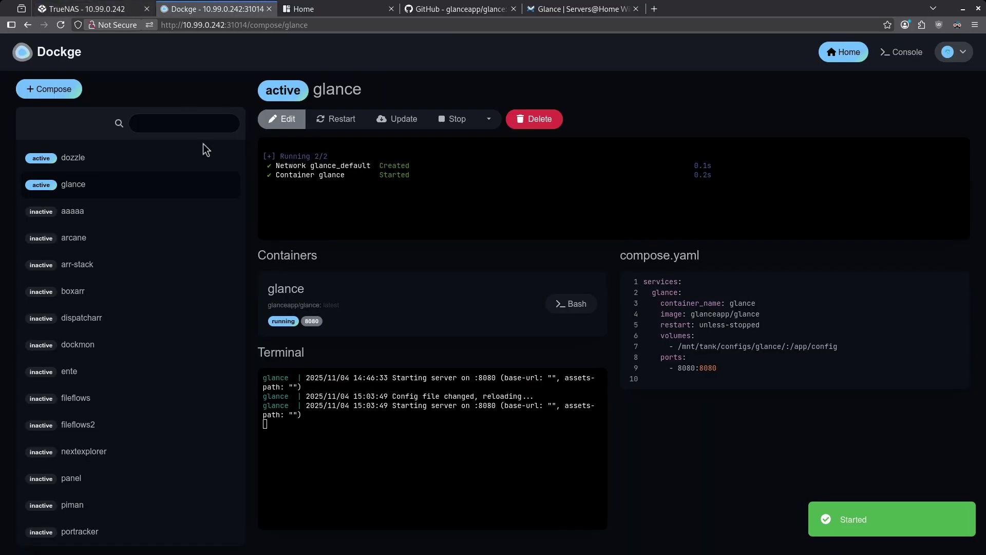
{"action": "left_click", "coordinate": [331, 121]}
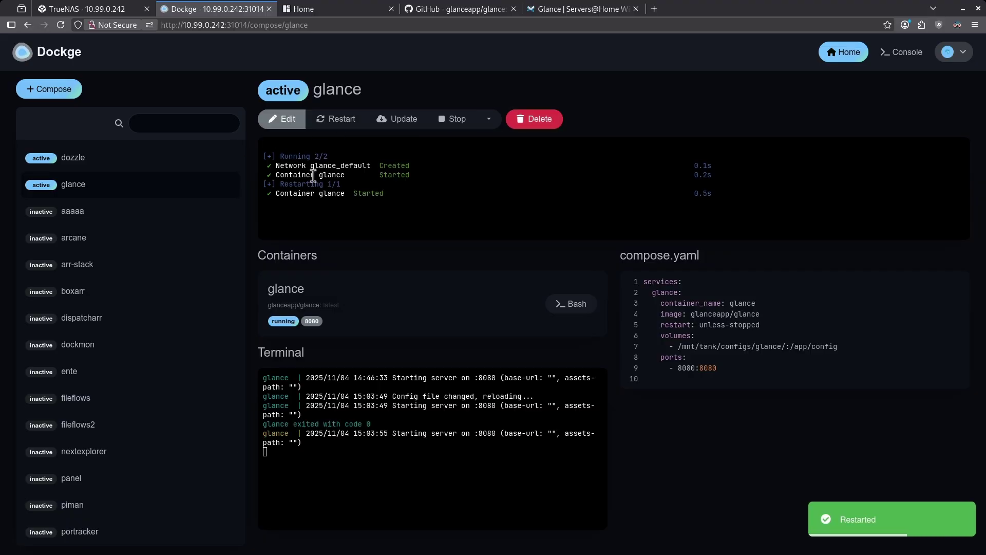
{"action": "left_click", "coordinate": [353, 9]}
{"action": "key", "text": "F5"}
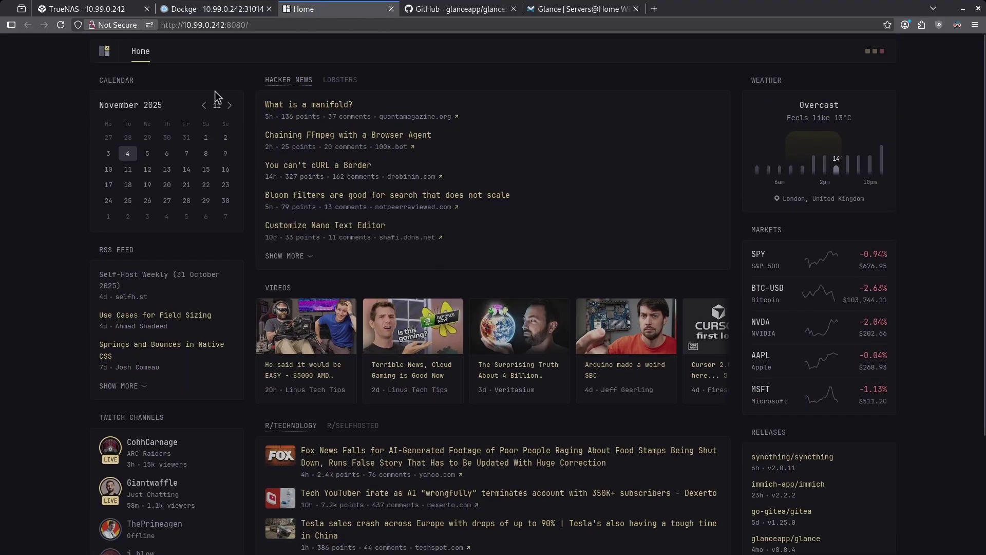
{"action": "left_click", "coordinate": [62, 25]}
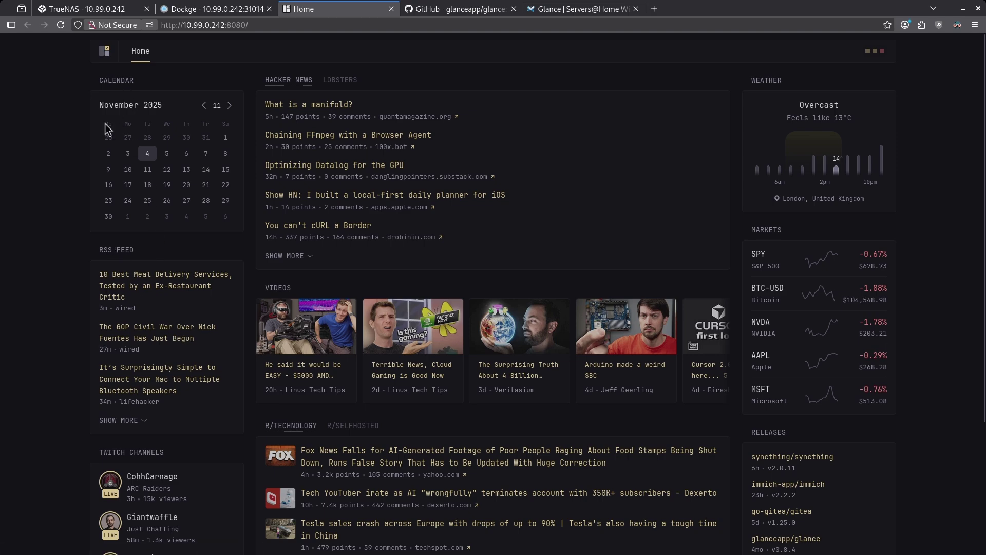
{"action": "left_click", "coordinate": [122, 422]}
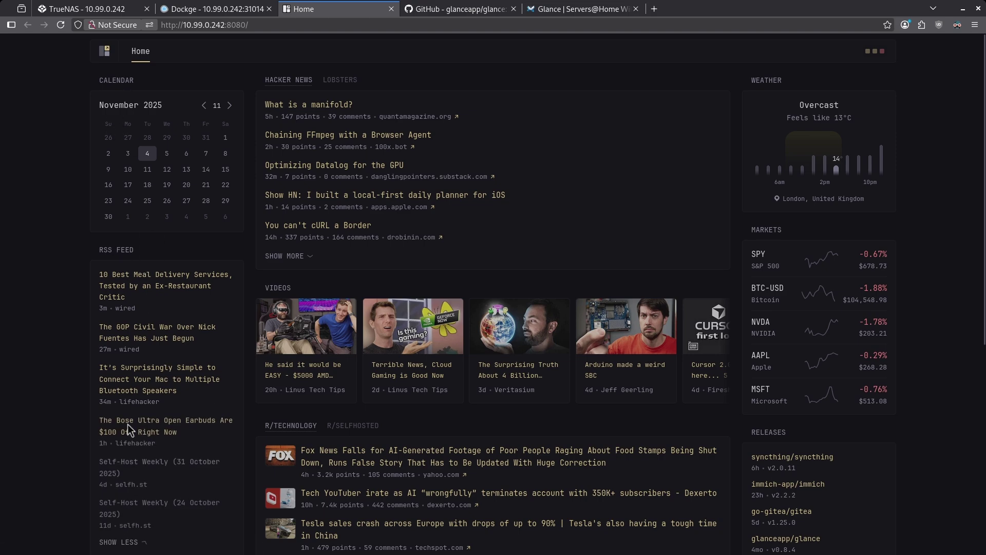
{"action": "scroll", "coordinate": [128, 205], "scroll_direction": "down", "scroll_amount": 3}
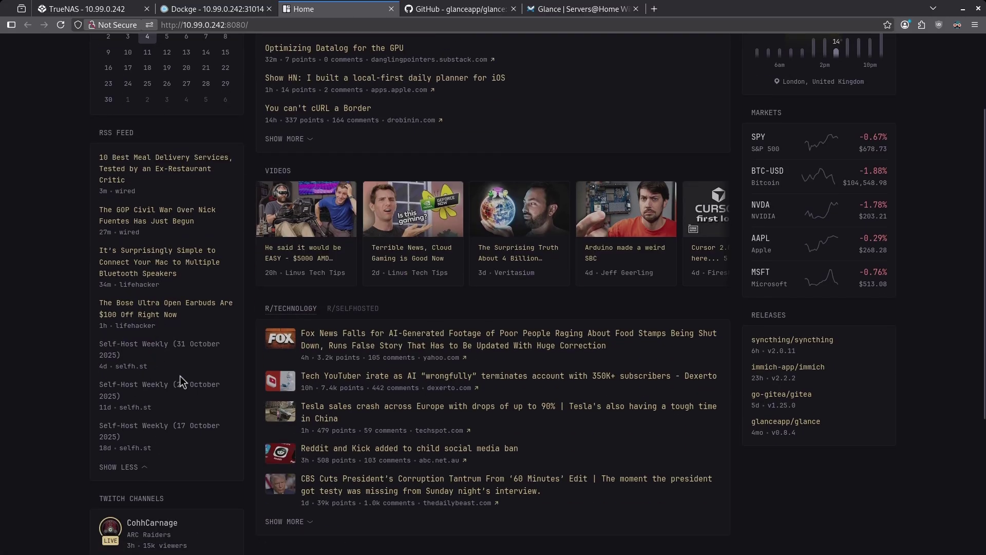
{"action": "left_click", "coordinate": [168, 347]}
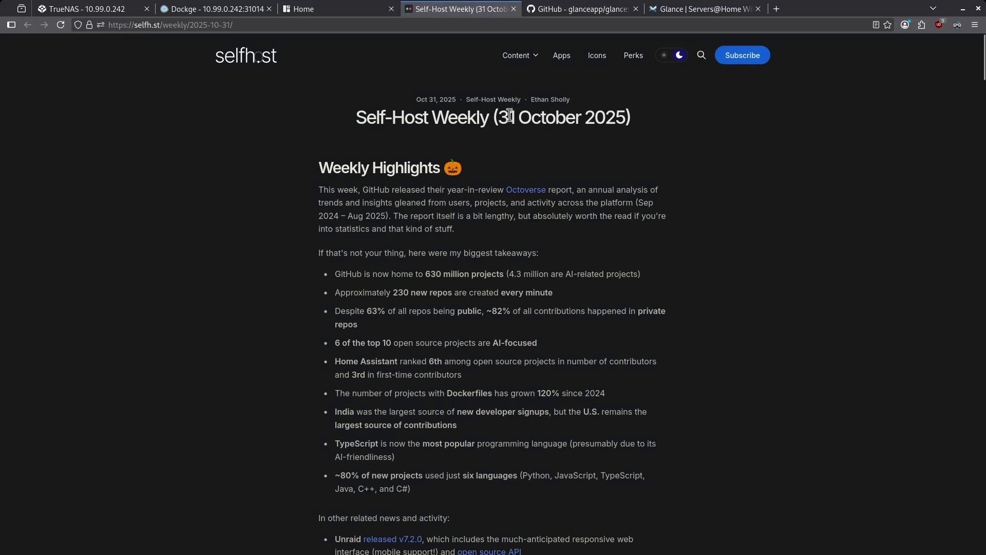
{"action": "key", "text": "ctrl+w"}
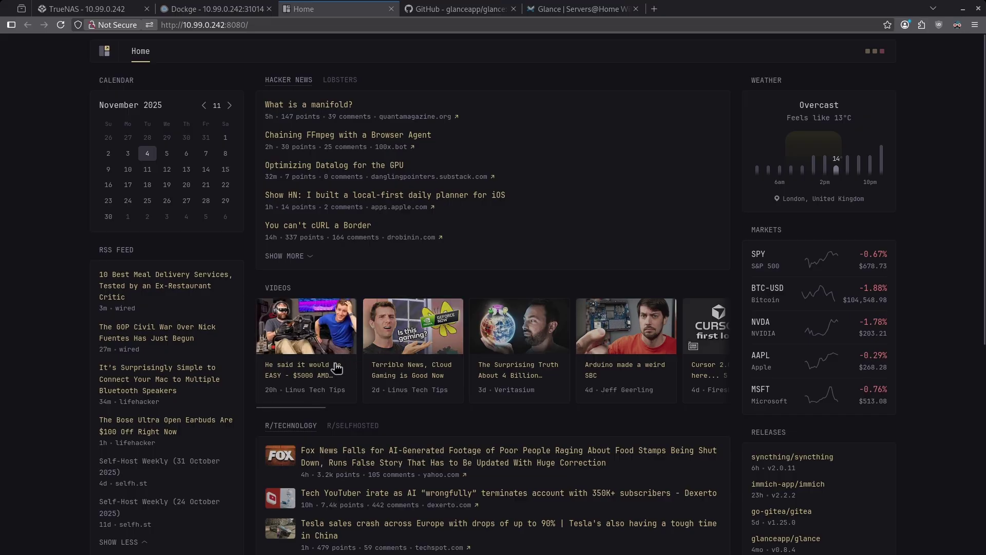
{"action": "scroll", "coordinate": [328, 410], "scroll_direction": "down", "scroll_amount": 6}
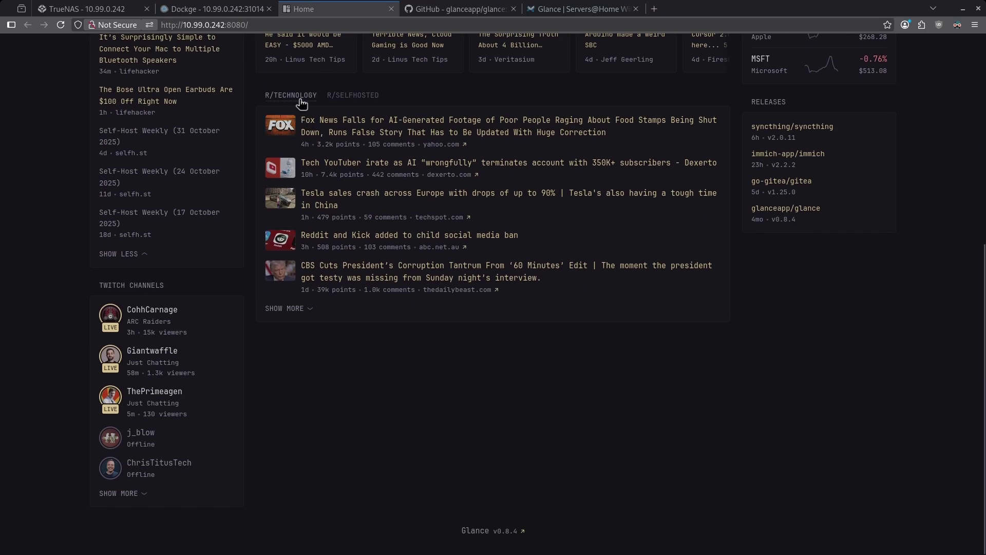
{"action": "scroll", "coordinate": [340, 143], "scroll_direction": "up", "scroll_amount": 6}
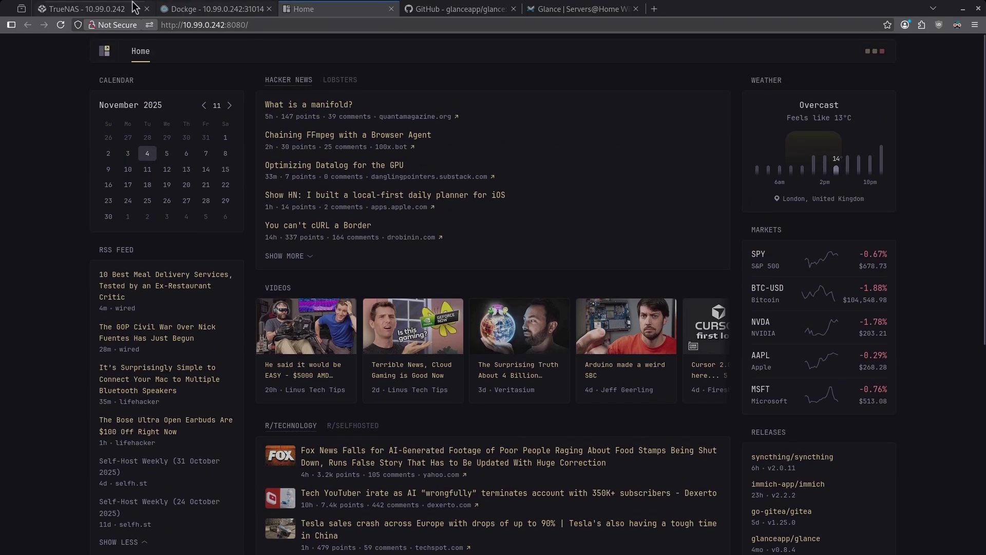
{"action": "left_click", "coordinate": [88, 9]}
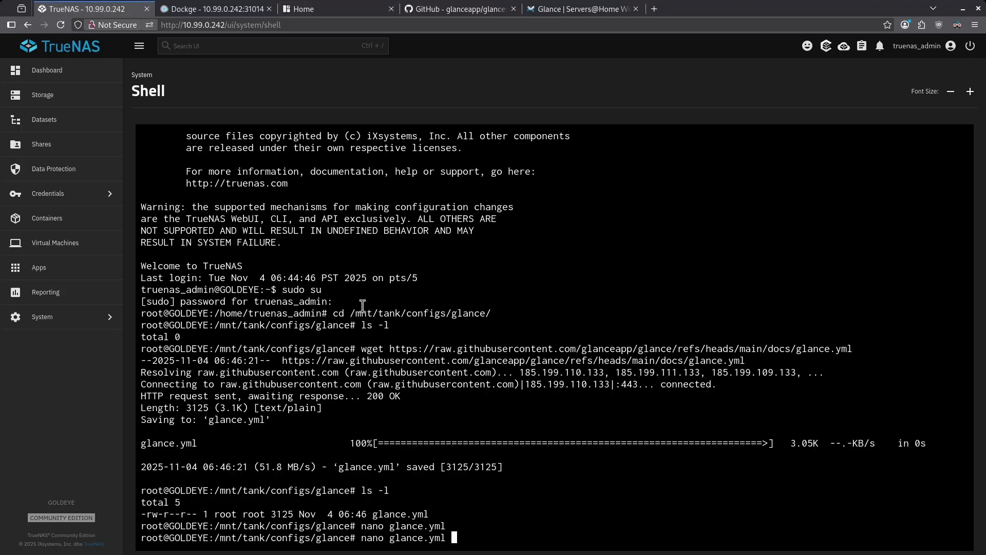
Open glance.yml in nano and move down to the lobsters entry in the news group.
{"action": "key", "text": "Return"}
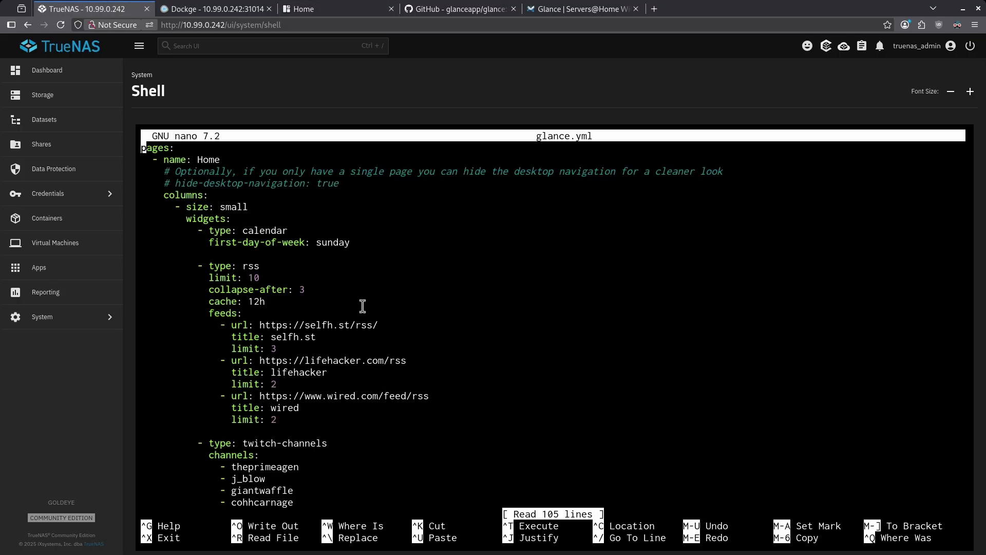
{"action": "key", "text": "Down"}
{"action": "key", "text": "Down"}
{"action": "key", "text": "Down"}
{"action": "key", "text": "Down"}
{"action": "key", "text": "Down"}
{"action": "key", "text": "Down"}
{"action": "key", "text": "Down"}
{"action": "key", "text": "Down"}
{"action": "key", "text": "Down"}
{"action": "key", "text": "Down"}
{"action": "key", "text": "Down"}
{"action": "key", "text": "Down"}
{"action": "key", "text": "Down"}
{"action": "key", "text": "Down"}
{"action": "key", "text": "Down"}
{"action": "key", "text": "Down"}
{"action": "key", "text": "Down"}
{"action": "key", "text": "Down"}
{"action": "key", "text": "Down"}
{"action": "key", "text": "Down"}
{"action": "key", "text": "Down"}
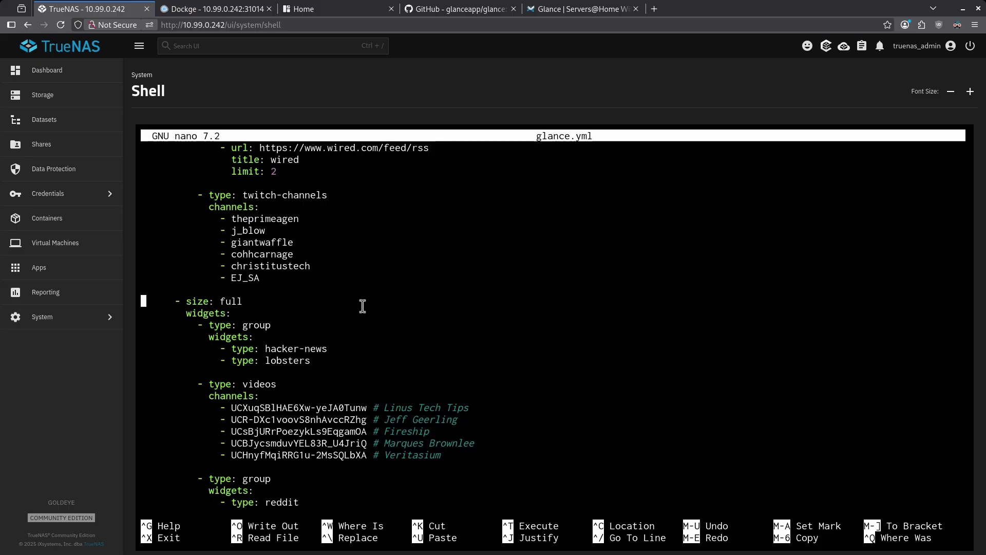
{"action": "key", "text": "Down"}
{"action": "key", "text": "Down"}
{"action": "key", "text": "ctrl+Right"}
{"action": "key", "text": "Down"}
{"action": "key", "text": "Down"}
{"action": "key", "text": "Down"}
{"action": "key", "text": "Right"}
{"action": "key", "text": "Right"}
{"action": "key", "text": "Right"}
{"action": "key", "text": "Right"}
{"action": "key", "text": "Right"}
{"action": "key", "text": "Right"}
{"action": "key", "text": "Right"}
{"action": "key", "text": "Right"}
{"action": "key", "text": "Right"}
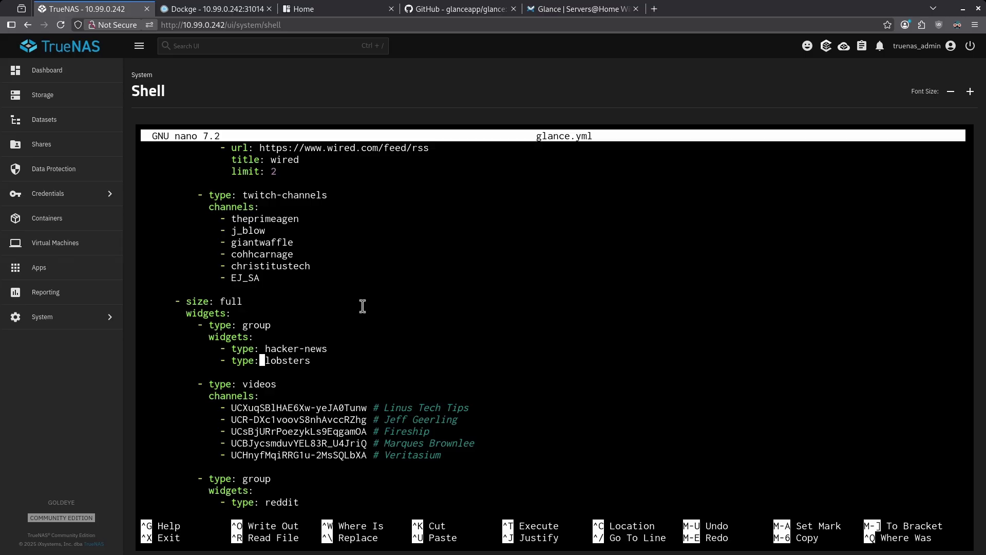
{"action": "key", "text": "alt+4"}
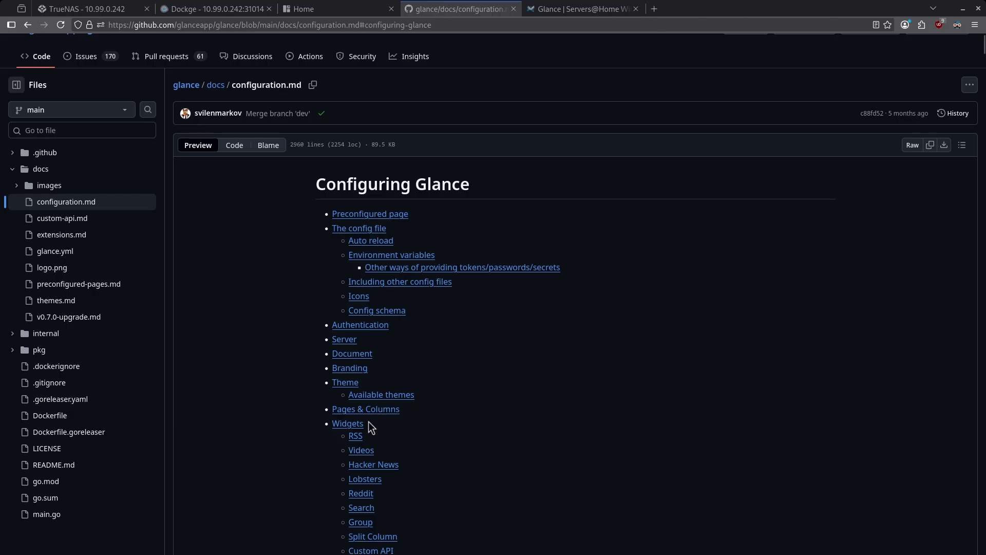
Scroll configuration.md to the Widgets list, from RSS and Videos through Docker Containers.
{"action": "scroll", "coordinate": [351, 429], "scroll_direction": "down", "scroll_amount": 2}
{"action": "scroll", "coordinate": [351, 430], "scroll_direction": "down", "scroll_amount": 7}
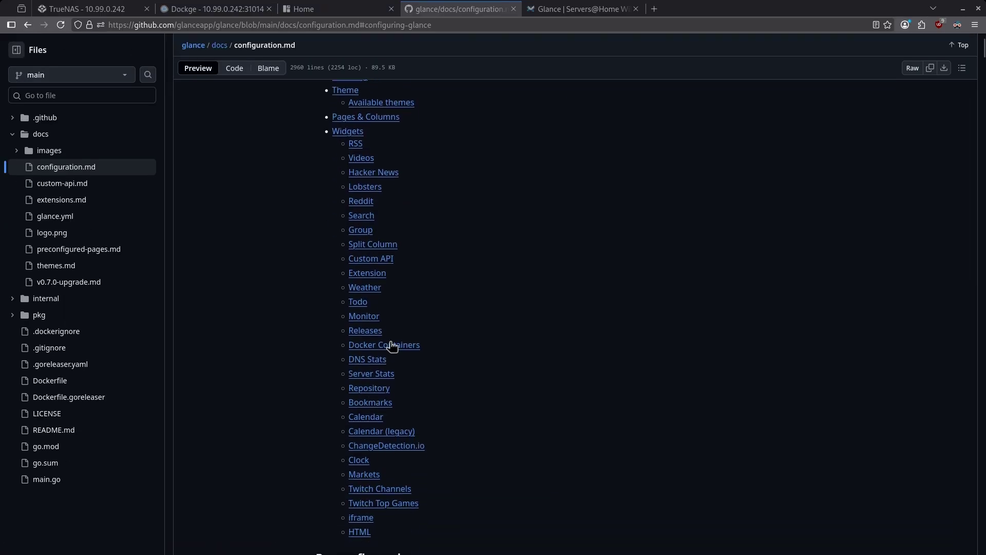
{"action": "scroll", "coordinate": [388, 260], "scroll_direction": "up", "scroll_amount": 3}
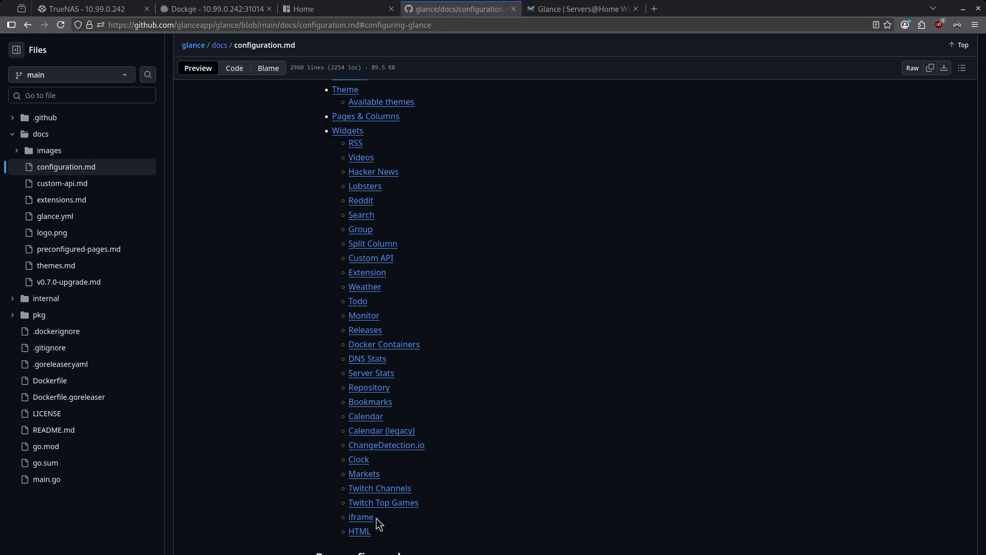
Replace lobsters with a reddit widget for subreddit technology with show-thumbnails: true.
{"action": "key", "text": "alt+1"}
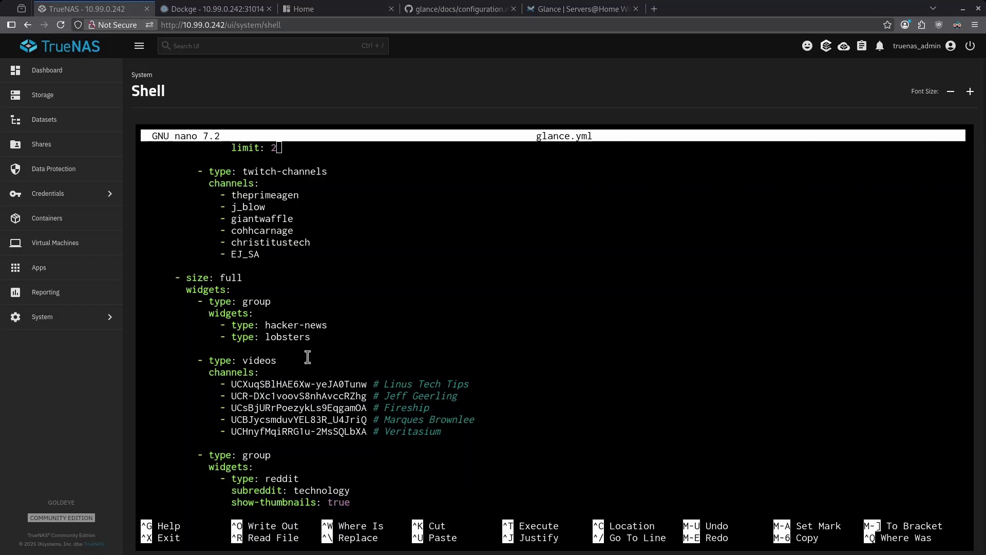
{"action": "scroll", "coordinate": [310, 356], "scroll_direction": "down", "scroll_amount": 5}
{"action": "scroll", "coordinate": [317, 355], "scroll_direction": "down", "scroll_amount": 1}
{"action": "scroll", "coordinate": [316, 356], "scroll_direction": "up", "scroll_amount": 10}
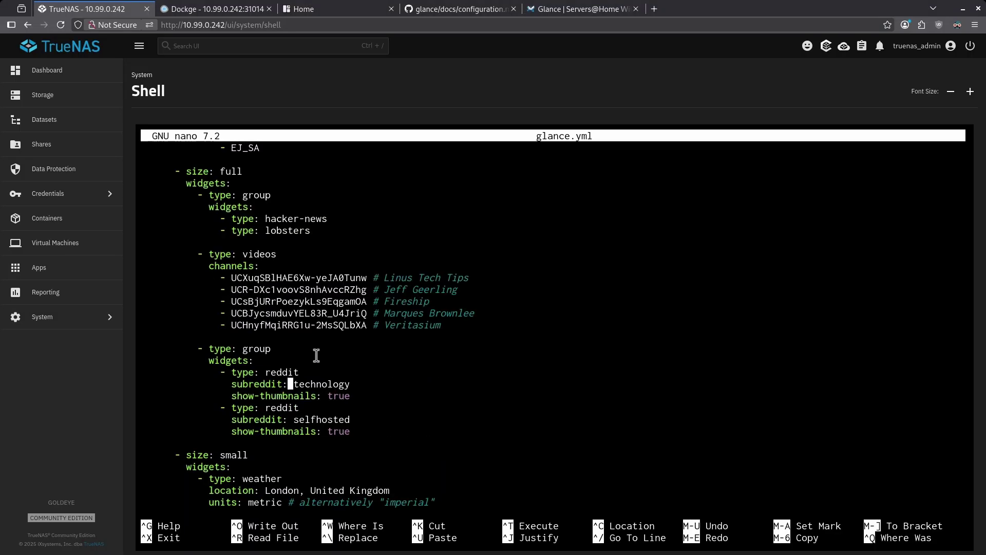
{"action": "key", "text": "End"}
{"action": "key", "text": "BackSpace"}
{"action": "key", "text": "BackSpace"}
{"action": "key", "text": "BackSpace"}
{"action": "key", "text": "BackSpace"}
{"action": "key", "text": "BackSpace"}
{"action": "key", "text": "BackSpace"}
{"action": "key", "text": "BackSpace"}
{"action": "key", "text": "BackSpace"}
{"action": "type", "text": "reddit"}
{"action": "key", "text": "Return"}
{"action": "type", "text": "subredsit"}
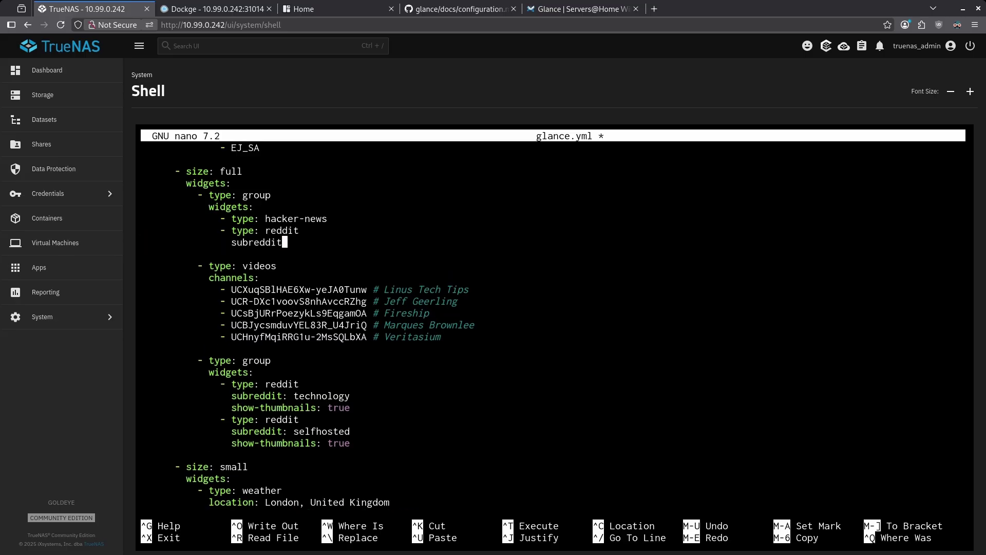
{"action": "type", "text": ": "}
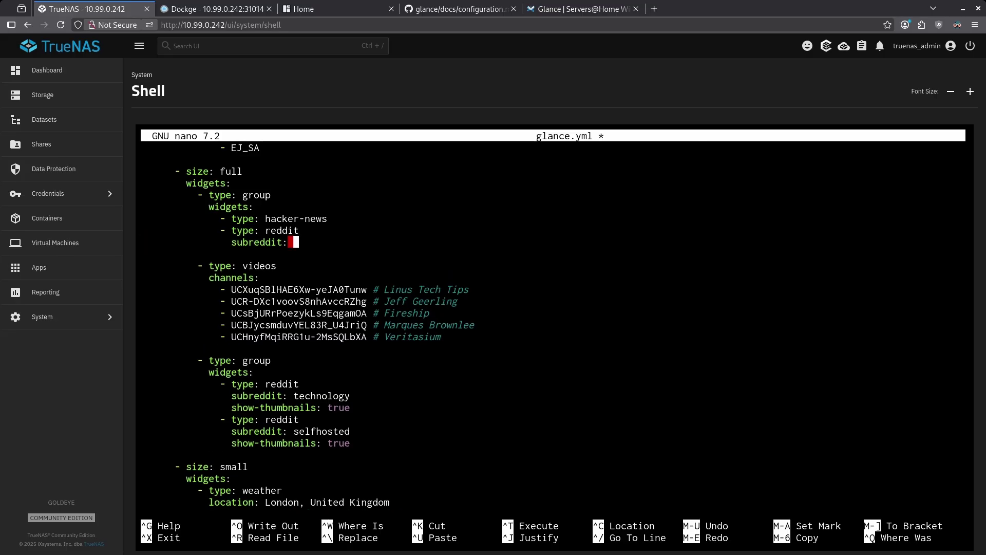
{"action": "type", "text": "technology"}
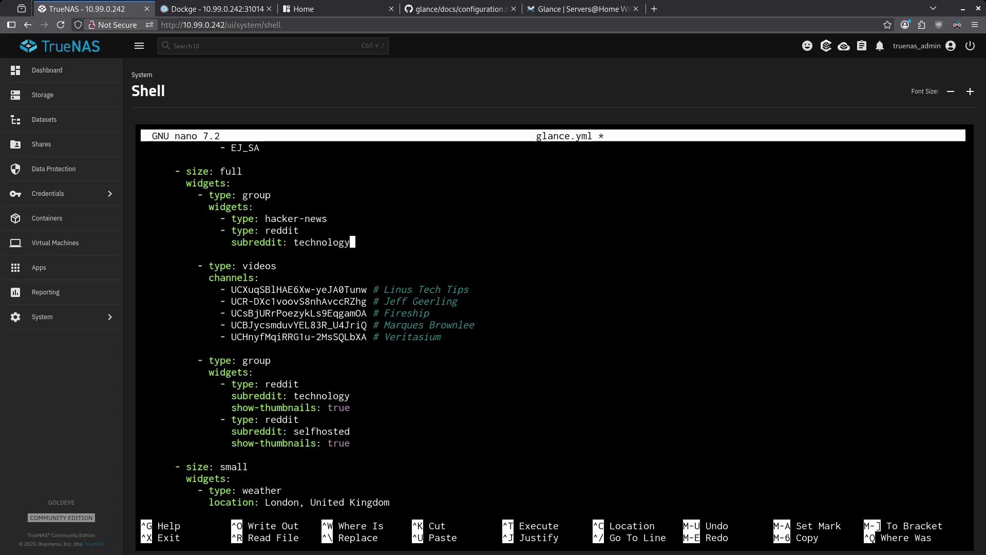
{"action": "key", "text": "Return"}
{"action": "key", "text": "BackSpace"}
{"action": "type", "text": "show-thumbnails: true"}
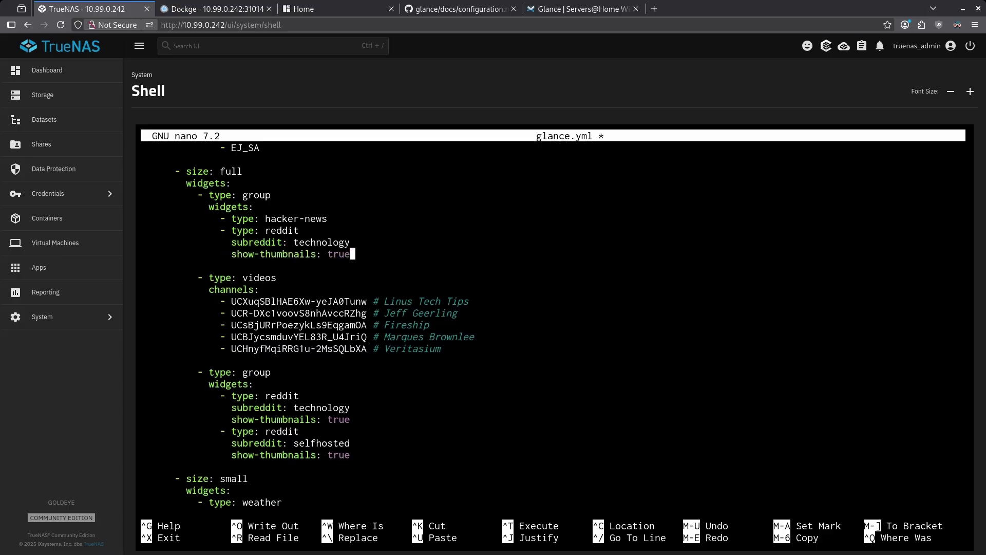
Add a second reddit widget below it for the selfhosted subreddit.
{"action": "key", "text": "Return"}
{"action": "key", "text": "BackSpace"}
{"action": "key", "text": "BackSpace"}
{"action": "type", "text": "- type: reddit"}
{"action": "key", "text": "Up"}
{"action": "key", "text": "Up"}
{"action": "key", "text": "Home"}
{"action": "key", "text": "alt+a"}
{"action": "key", "text": "Down"}
{"action": "key", "text": "Down"}
{"action": "key", "text": "alt+6"}
{"action": "key", "text": "Down"}
{"action": "key", "text": "ctrl+u"}
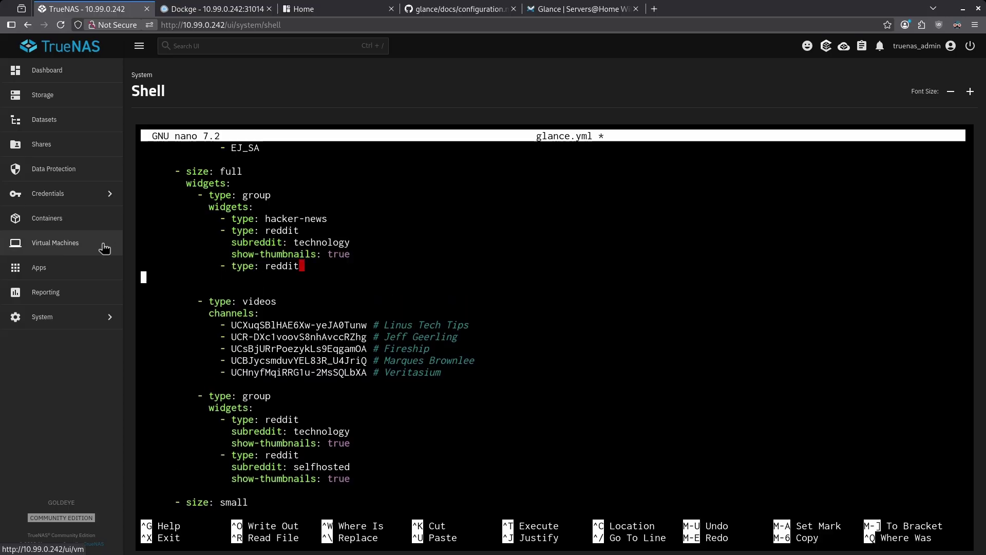
{"action": "key", "text": "Up"}
{"action": "key", "text": "Up"}
{"action": "key", "text": "End"}
{"action": "key", "text": "BackSpace"}
{"action": "key", "text": "BackSpace"}
{"action": "key", "text": "BackSpace"}
{"action": "key", "text": "BackSpace"}
{"action": "key", "text": "BackSpace"}
{"action": "key", "text": "BackSpace"}
{"action": "key", "text": "BackSpace"}
{"action": "key", "text": "BackSpace"}
{"action": "key", "text": "BackSpace"}
{"action": "key", "text": "BackSpace"}
{"action": "type", "text": "selfhosted"}
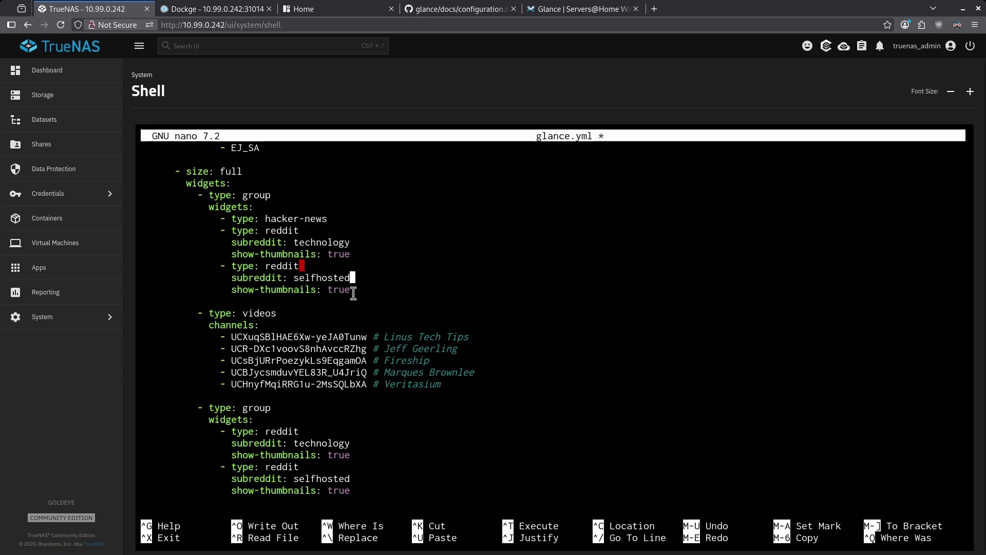
Duplicate the entry as a homelabsales reddit widget, cut the old reddit group, and exit nano.
{"action": "left_click_drag", "start_coordinate": [351, 290], "coordinate": [119, 274]}
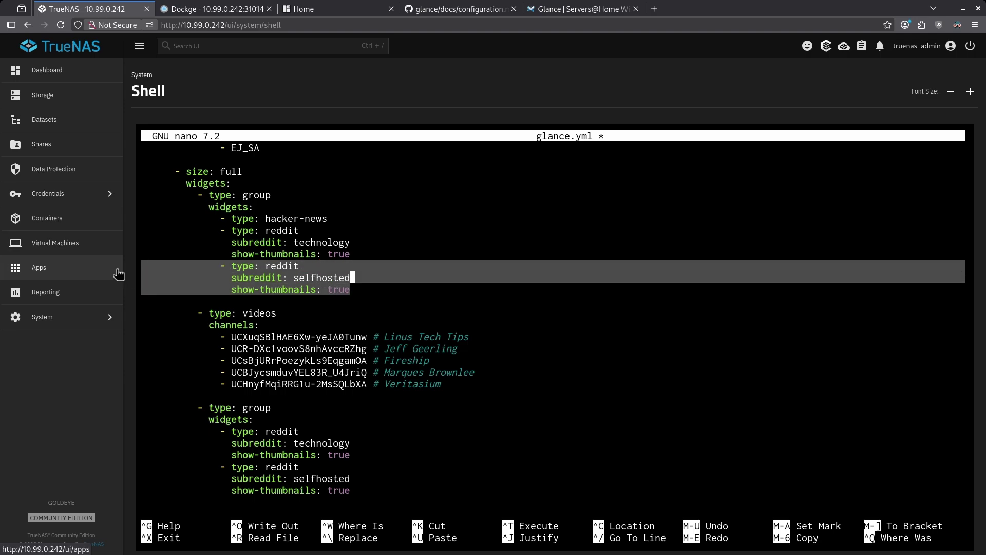
{"action": "key", "text": "Down"}
{"action": "key", "text": "End"}
{"action": "key", "text": "Return"}
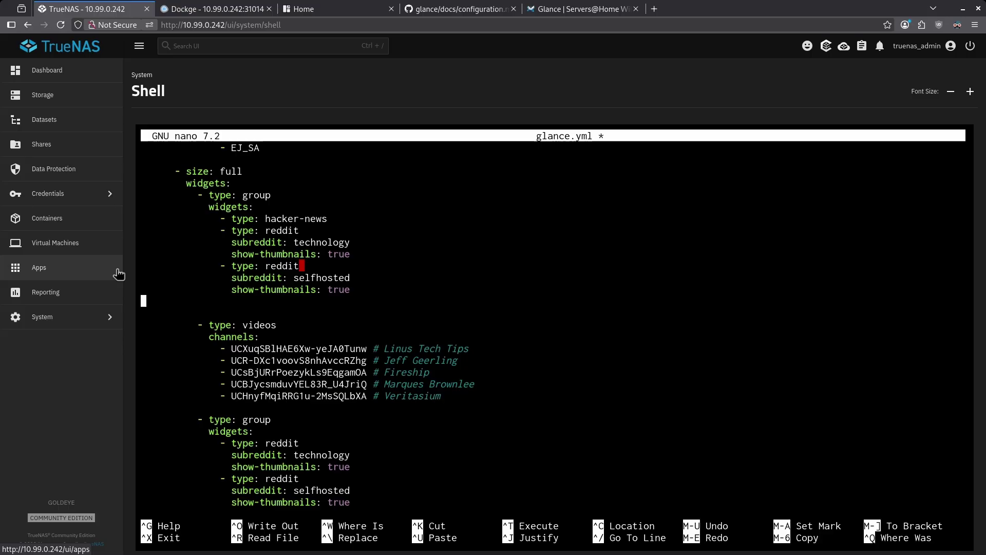
{"action": "type", "text": "- type: reddit                 subreddit: selfhosted                 show-thumbnails: true"}
{"action": "key", "text": "Right"}
{"action": "key", "text": "Right"}
{"action": "key", "text": "Right"}
{"action": "key", "text": "Right"}
{"action": "key", "text": "Right"}
{"action": "key", "text": "Right"}
{"action": "key", "text": "Right"}
{"action": "key", "text": "Right"}
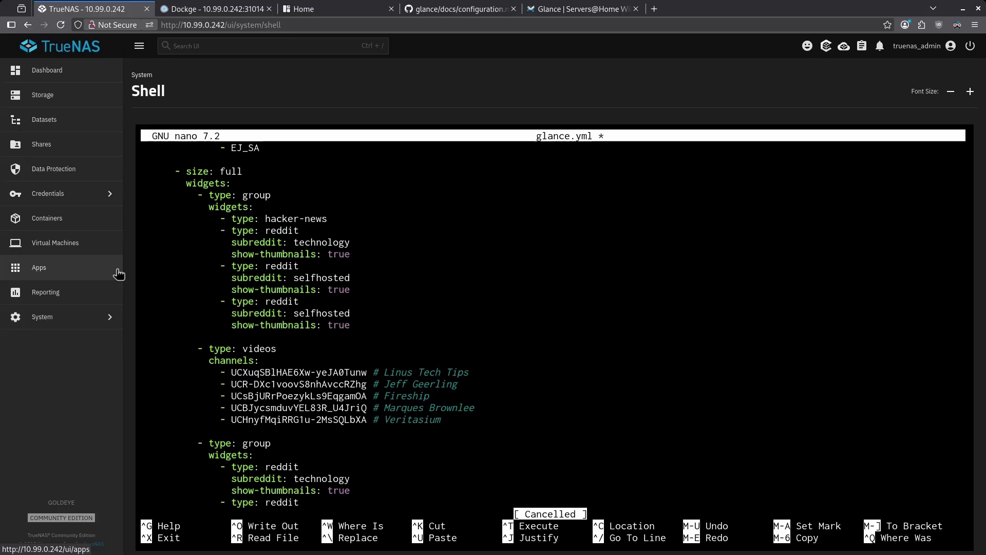
{"action": "key", "text": "BackSpace"}
{"action": "key", "text": "BackSpace"}
{"action": "key", "text": "BackSpace"}
{"action": "key", "text": "BackSpace"}
{"action": "key", "text": "BackSpace"}
{"action": "key", "text": "BackSpace"}
{"action": "key", "text": "BackSpace"}
{"action": "key", "text": "BackSpace"}
{"action": "key", "text": "BackSpace"}
{"action": "key", "text": "BackSpace"}
{"action": "type", "text": "homelabsales"}
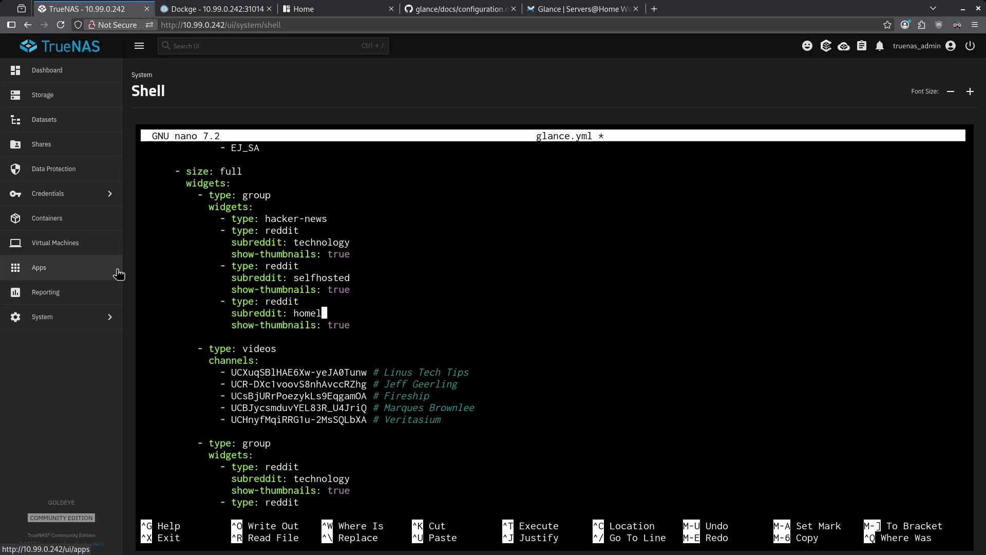
{"action": "key", "text": "Down"}
{"action": "key", "text": "Down"}
{"action": "key", "text": "Down"}
{"action": "key", "text": "Down"}
{"action": "key", "text": "Down"}
{"action": "key", "text": "Down"}
{"action": "key", "text": "Down"}
{"action": "key", "text": "Down"}
{"action": "key", "text": "Down"}
{"action": "key", "text": "Down"}
{"action": "key", "text": "Down"}
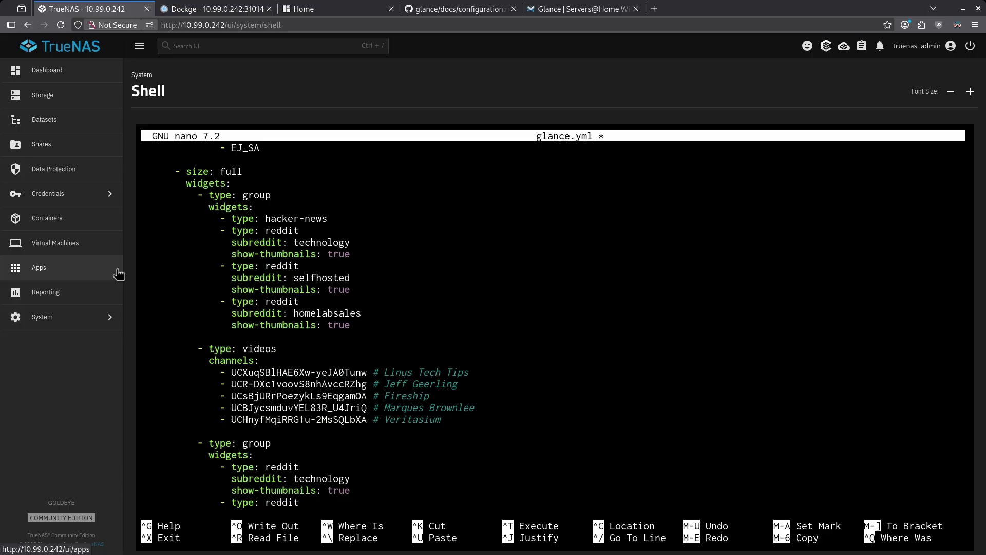
{"action": "key", "text": "ctrl+k"}
{"action": "key", "text": "ctrl+k"}
{"action": "key", "text": "ctrl+k"}
{"action": "key", "text": "ctrl+k"}
{"action": "key", "text": "ctrl+k"}
{"action": "key", "text": "ctrl+k"}
{"action": "key", "text": "ctrl+k"}
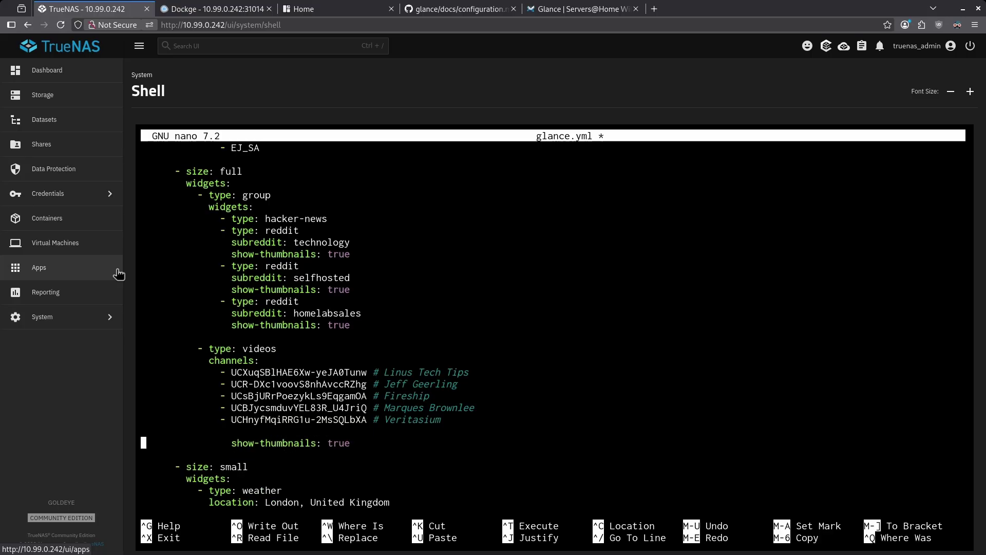
{"action": "key", "text": "ctrl+x"}
Confirm the save, restart the glance stack, and view the r/technology, r/selfhosted and r/homelabsales tabs.
{"action": "key", "text": "n"}
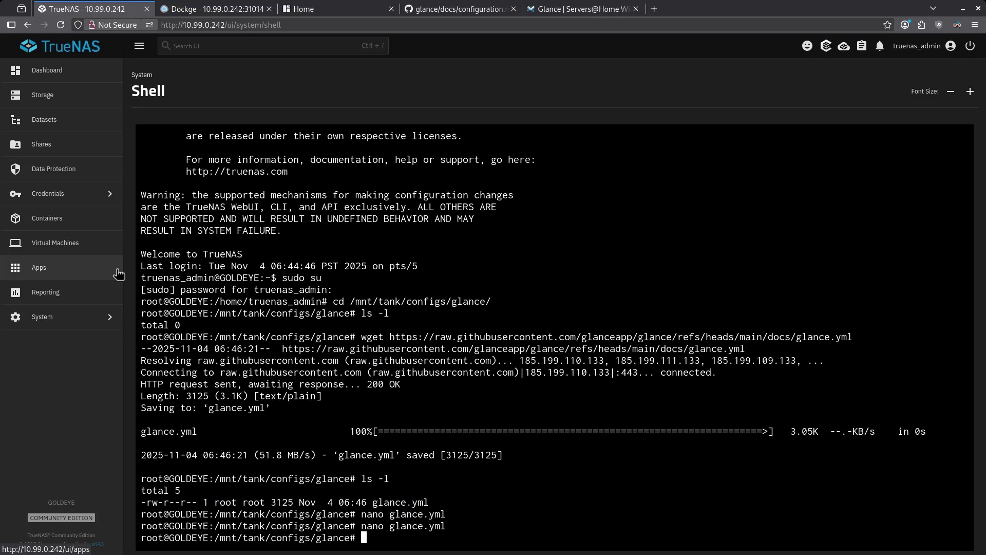
{"action": "left_click", "coordinate": [194, 7]}
{"action": "left_click", "coordinate": [332, 123]}
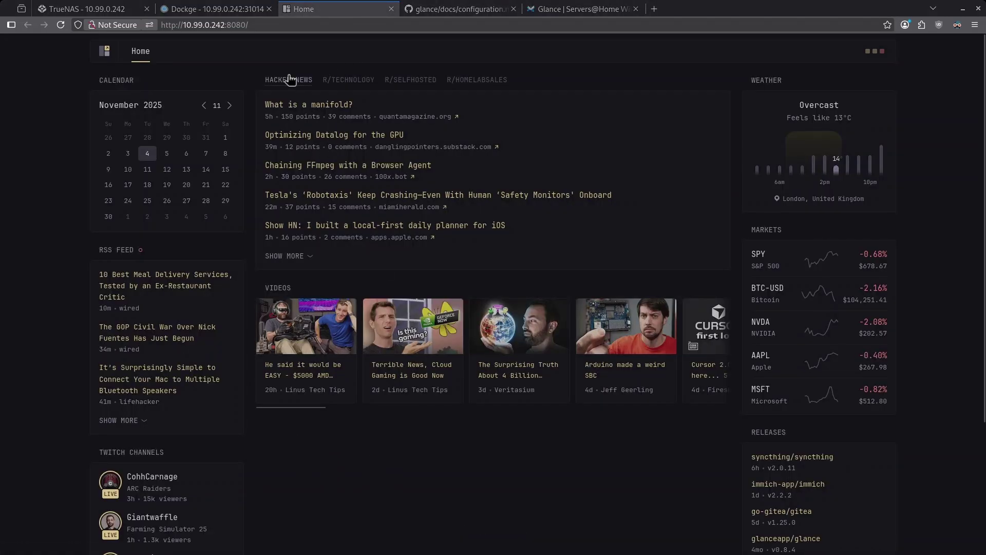
{"action": "left_click", "coordinate": [349, 80]}
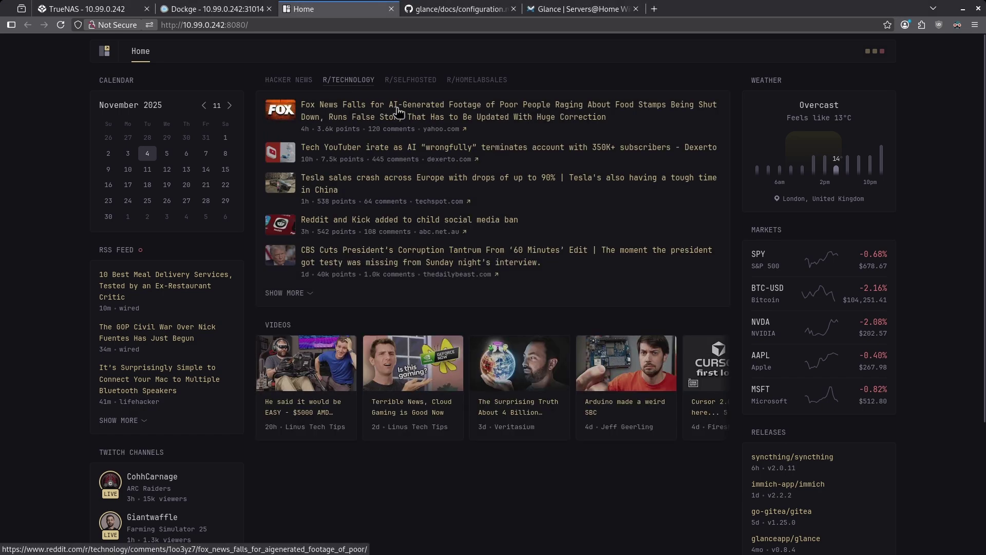
{"action": "left_click", "coordinate": [404, 82]}
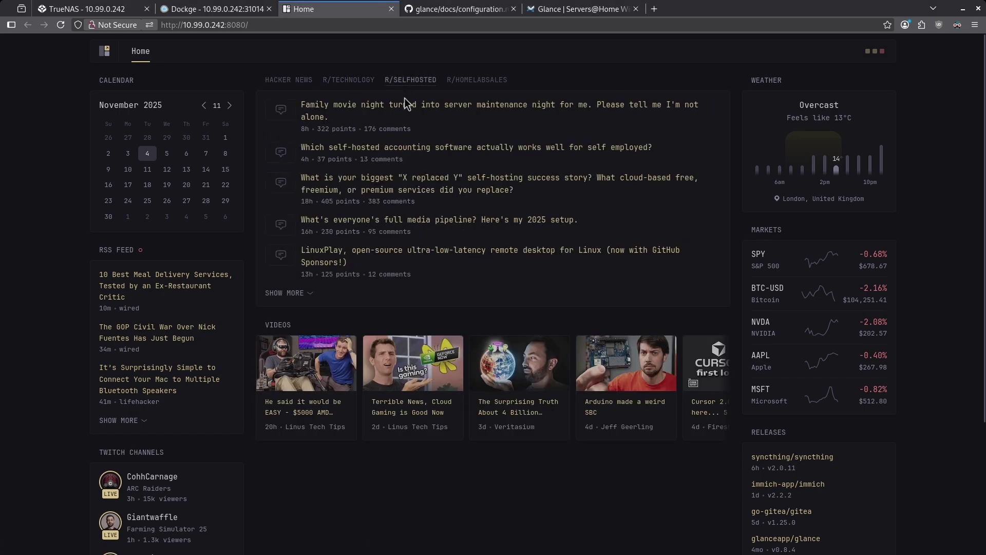
{"action": "left_click", "coordinate": [474, 82]}
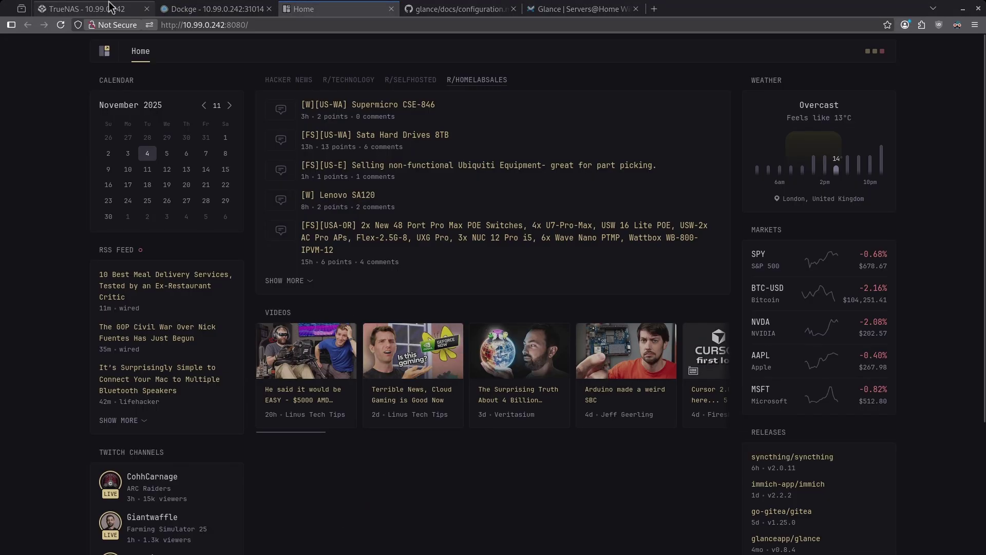
{"action": "left_click", "coordinate": [108, 8]}
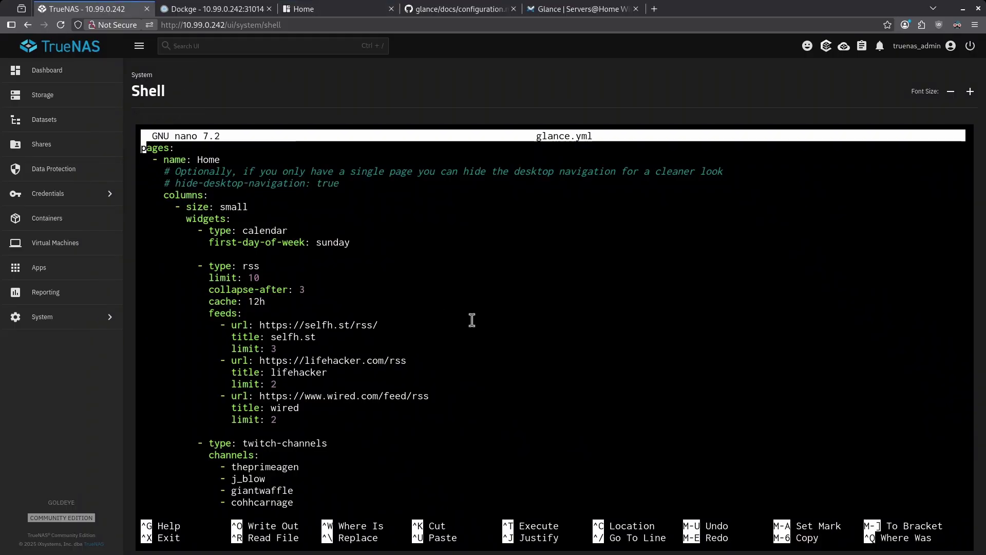
Swap the five video channel lines for one pasted channel ID, then save glance.yml and exit.
{"action": "scroll", "coordinate": [472, 320], "scroll_direction": "down", "scroll_amount": 8}
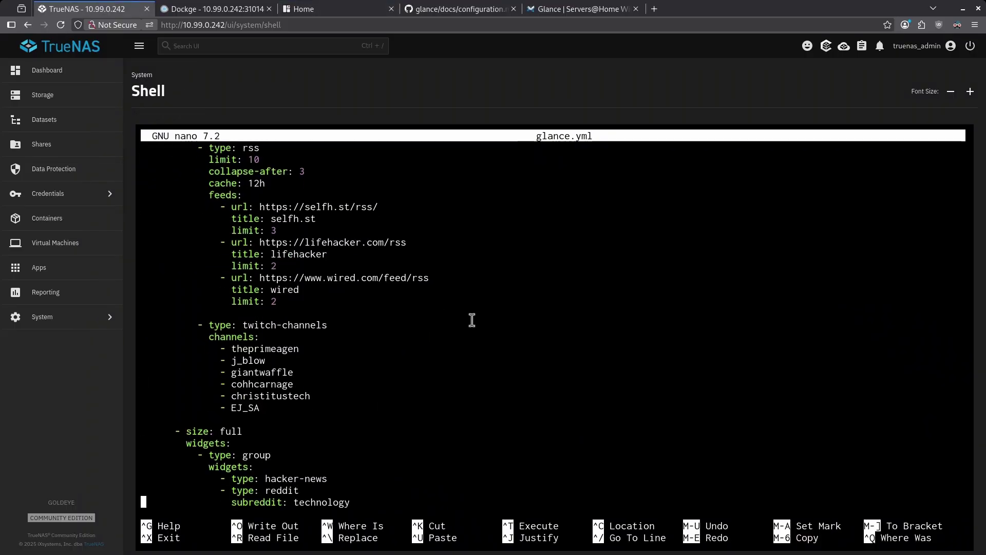
{"action": "scroll", "coordinate": [472, 320], "scroll_direction": "down", "scroll_amount": 8}
{"action": "scroll", "coordinate": [472, 320], "scroll_direction": "up", "scroll_amount": 5}
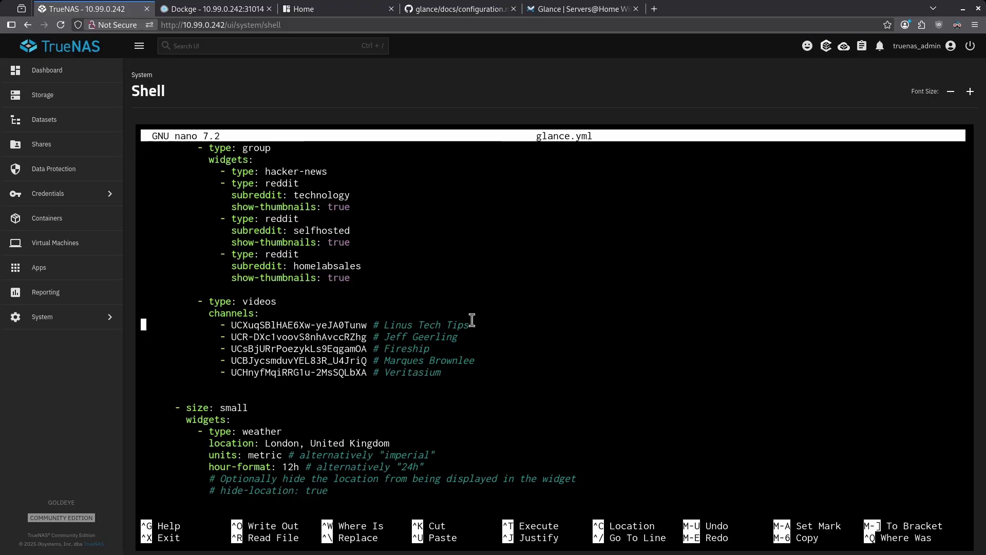
{"action": "key", "text": "ctrl+k"}
{"action": "key", "text": "ctrl+k"}
{"action": "key", "text": "ctrl+k"}
{"action": "key", "text": "ctrl+k"}
{"action": "key", "text": "ctrl+k"}
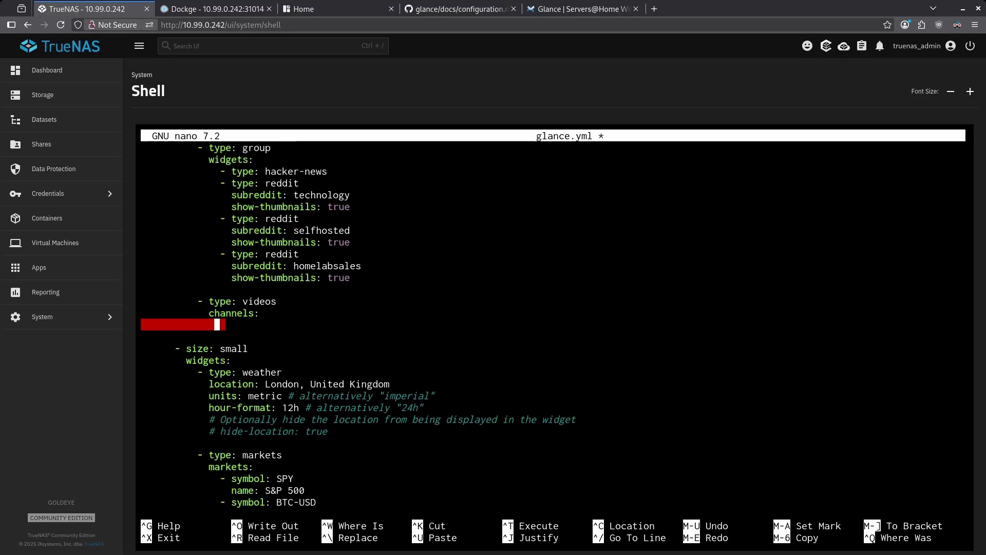
{"action": "type", "text": "-"}
{"action": "key", "text": "ctrl+shift+v"}
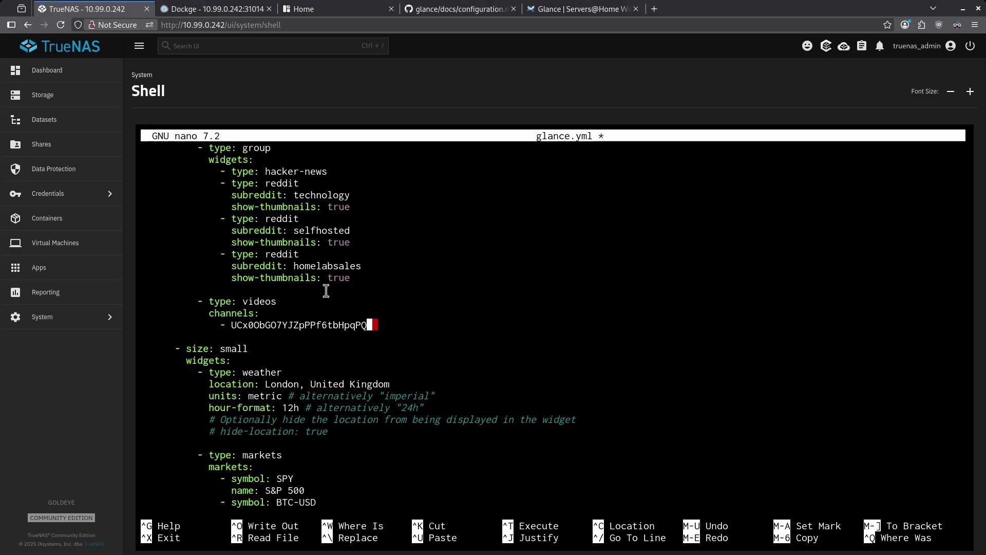
{"action": "key", "text": "ctrl+x"}
{"action": "key", "text": "y"}
{"action": "key", "text": "Return"}
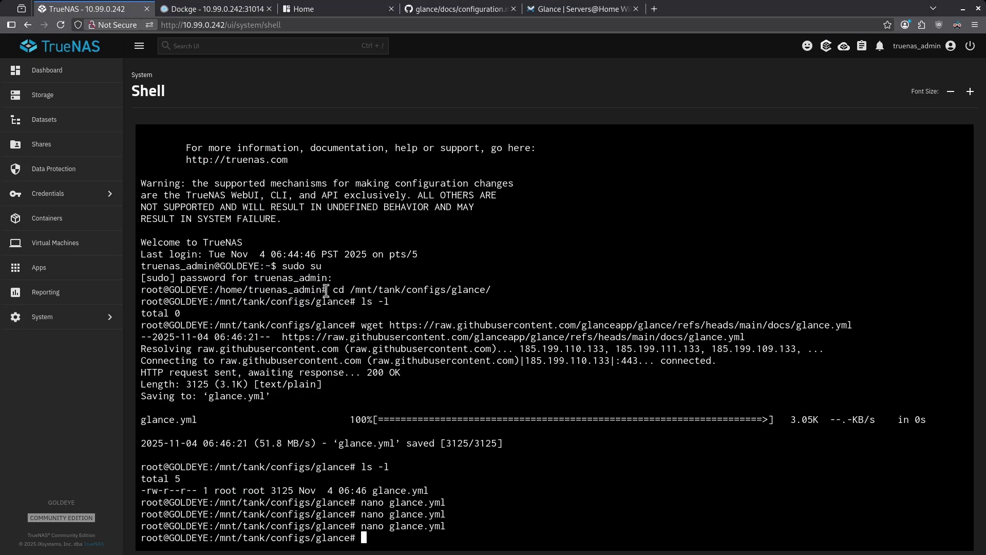
Restart the glance stack in Dockge and check the dashboard's ServersatHome-only videos row.
{"action": "left_click", "coordinate": [216, 9]}
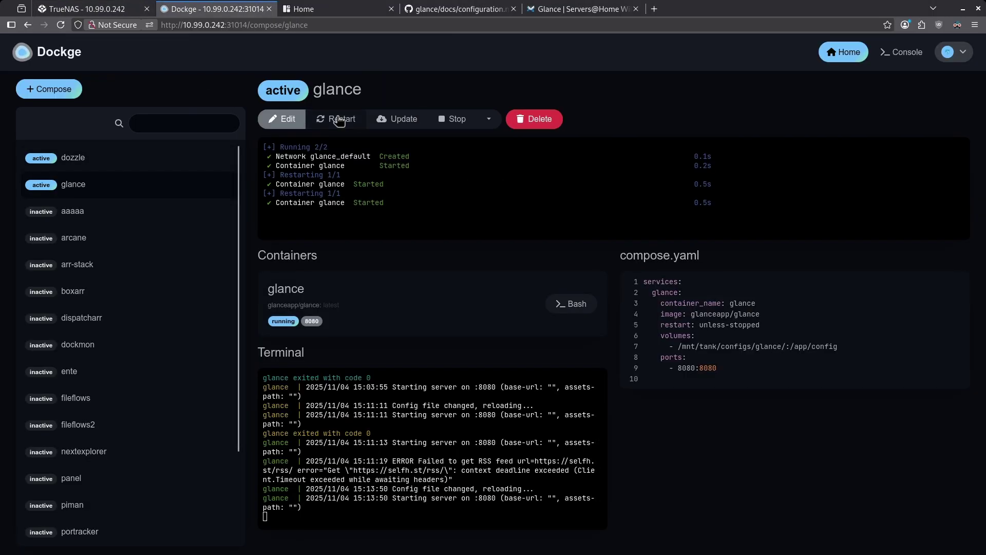
{"action": "left_click", "coordinate": [340, 125]}
{"action": "left_click", "coordinate": [308, 9]}
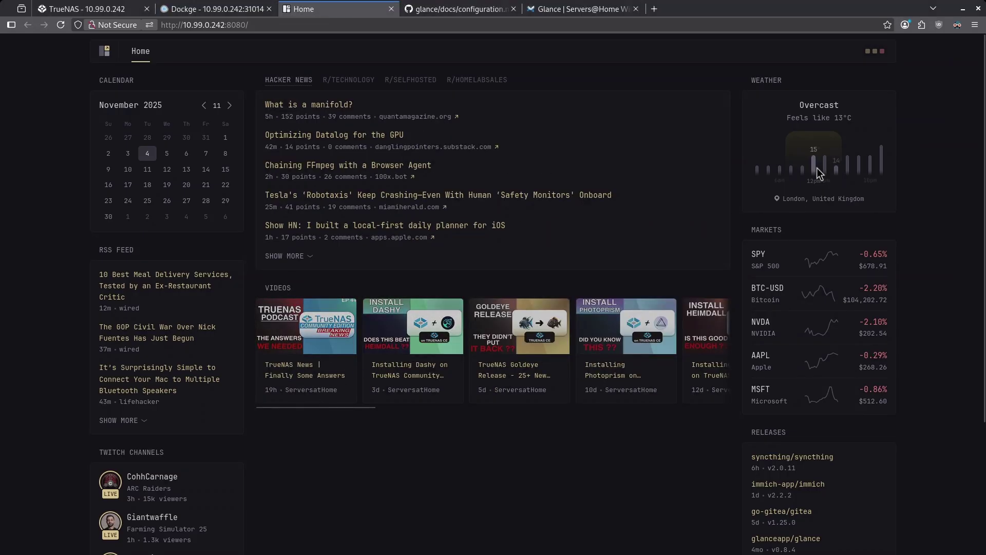
{"action": "mouse_move", "coordinate": [818, 172]}
{"action": "scroll", "coordinate": [817, 195], "scroll_direction": "down", "scroll_amount": 3}
{"action": "scroll", "coordinate": [817, 168], "scroll_direction": "up", "scroll_amount": 3}
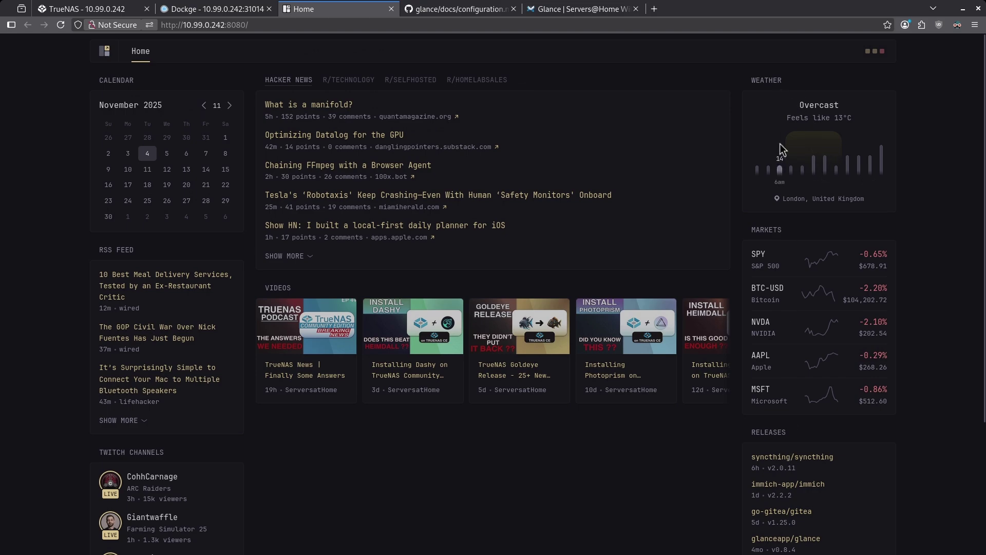
Copy the four-line weather widget block and cut everything below the video channel entry.
{"action": "left_click", "coordinate": [133, 10]}
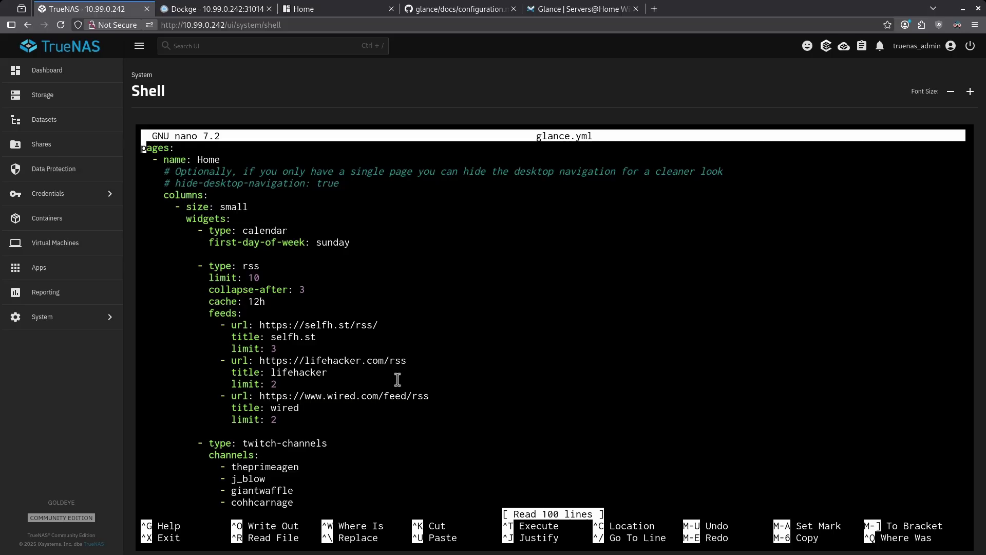
{"action": "scroll", "coordinate": [397, 380], "scroll_direction": "down", "scroll_amount": 15}
{"action": "scroll", "coordinate": [397, 379], "scroll_direction": "up", "scroll_amount": 4}
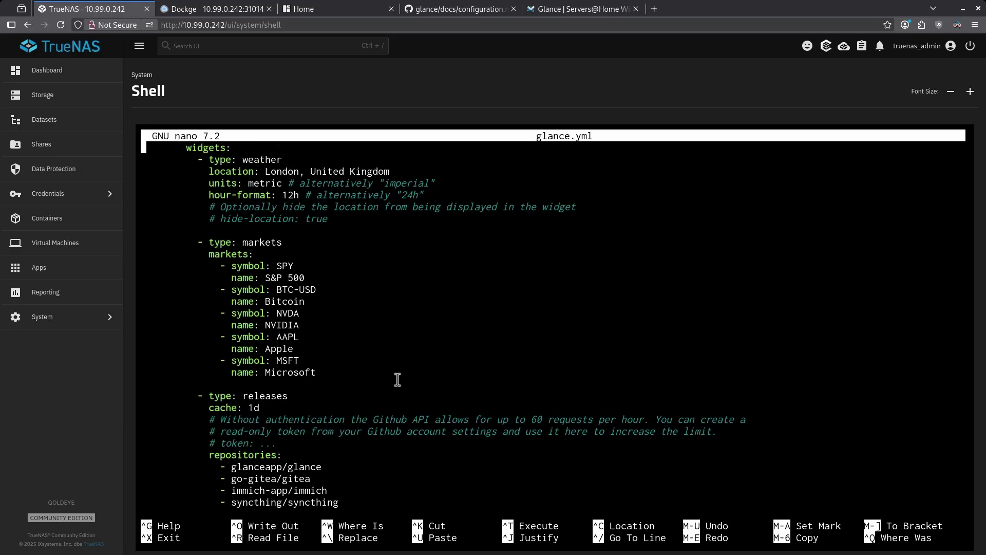
{"action": "scroll", "coordinate": [397, 380], "scroll_direction": "up", "scroll_amount": 1}
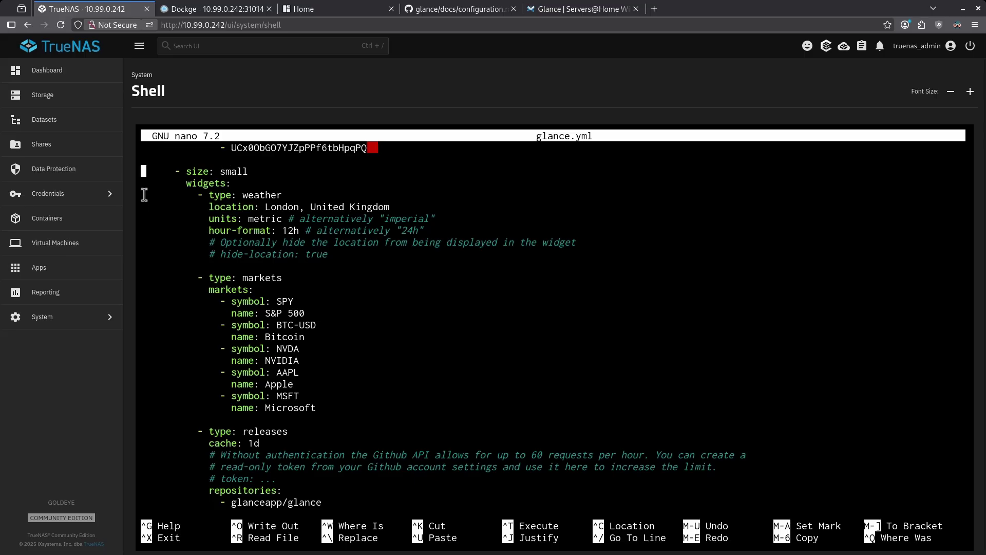
{"action": "left_click_drag", "start_coordinate": [146, 194], "coordinate": [575, 231]}
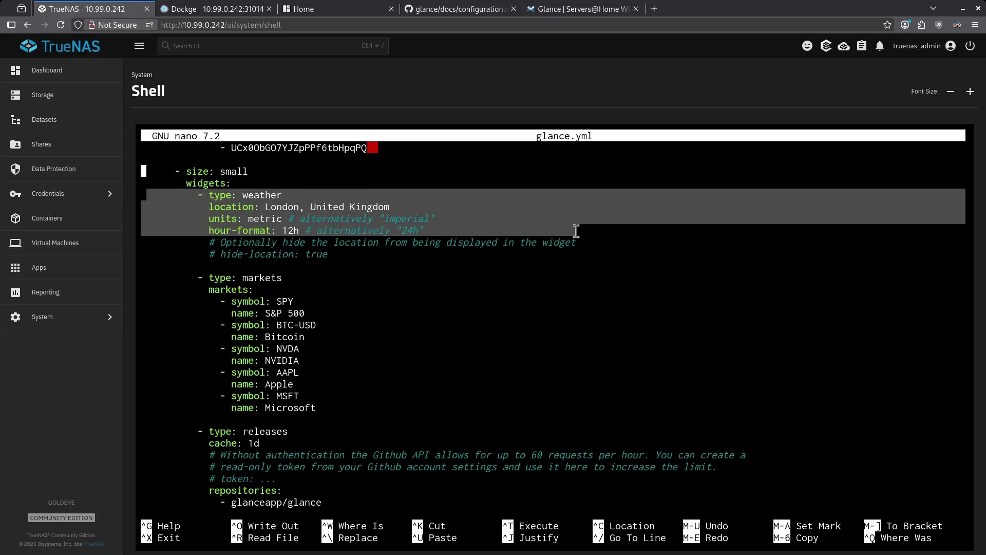
{"action": "left_click", "coordinate": [576, 231]}
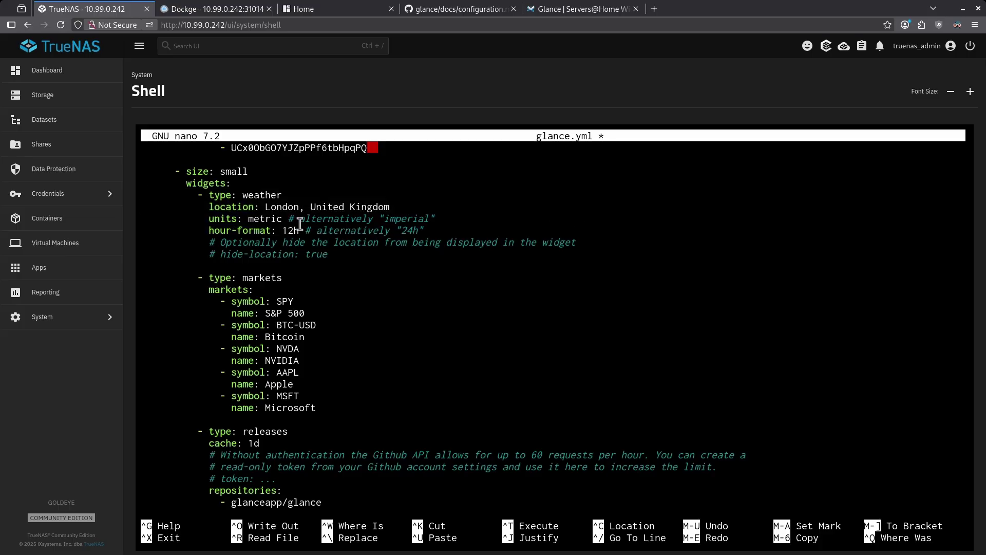
{"action": "key", "text": "ctrl+k"}
{"action": "key", "text": "ctrl+k"}
{"action": "key", "text": "ctrl+k"}
{"action": "key", "text": "ctrl+k"}
{"action": "key", "text": "ctrl+k"}
{"action": "key", "text": "ctrl+k"}
{"action": "key", "text": "ctrl+k"}
{"action": "key", "text": "ctrl+k"}
{"action": "key", "text": "ctrl+k"}
{"action": "key", "text": "ctrl+k"}
{"action": "key", "text": "ctrl+k"}
{"action": "key", "text": "ctrl+k"}
{"action": "key", "text": "ctrl+k"}
{"action": "key", "text": "ctrl+k"}
{"action": "key", "text": "ctrl+k"}
{"action": "key", "text": "ctrl+k"}
{"action": "key", "text": "ctrl+k"}
{"action": "key", "text": "ctrl+k"}
{"action": "key", "text": "ctrl+k"}
{"action": "key", "text": "ctrl+k"}
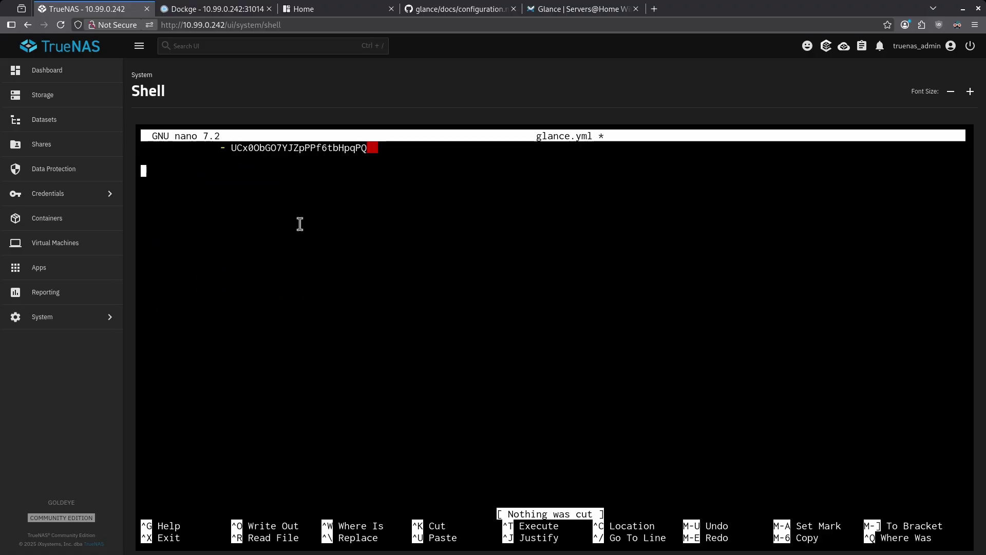
Paste the weather widget below the calendar in the left column.
{"action": "scroll", "coordinate": [299, 224], "scroll_direction": "up", "scroll_amount": 10}
{"action": "scroll", "coordinate": [300, 224], "scroll_direction": "down", "scroll_amount": 3}
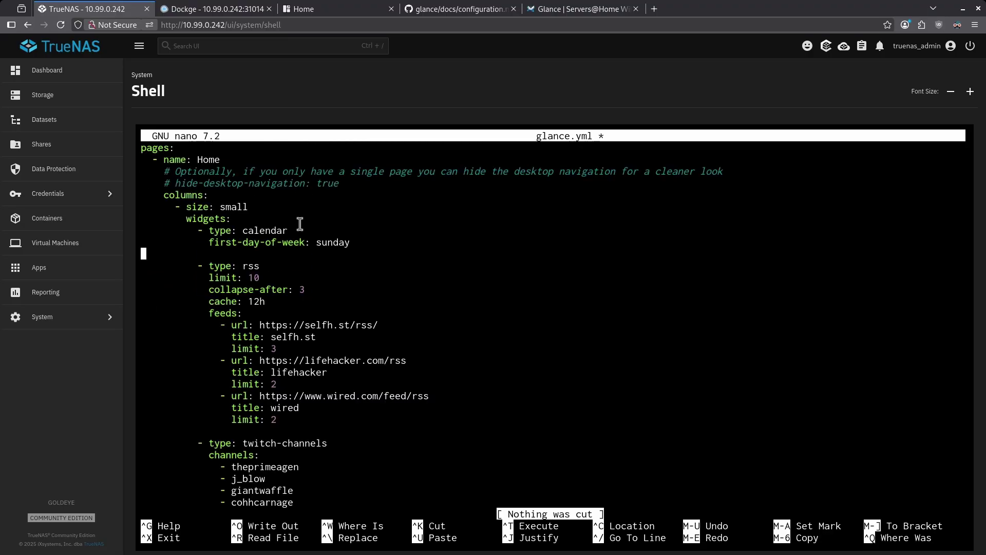
{"action": "key", "text": "Return"}
{"action": "key", "text": "Return"}
{"action": "key", "text": "Up"}
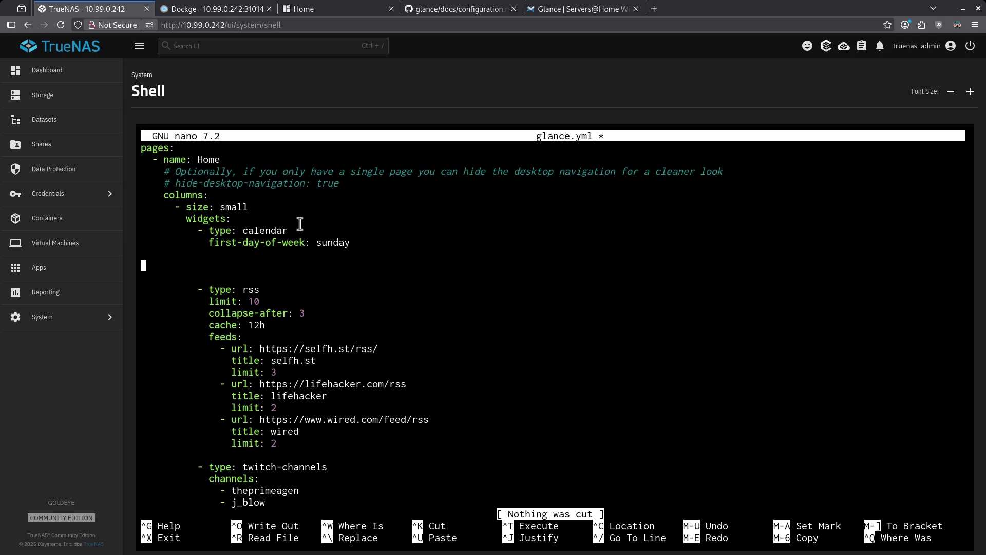
{"action": "key", "text": "ctrl+shift+v"}
Save glance.yml, restart the glance stack, and review the dashboard with weather under the calendar.
{"action": "key", "text": "ctrl+x"}
{"action": "key", "text": "y"}
{"action": "key", "text": "Return"}
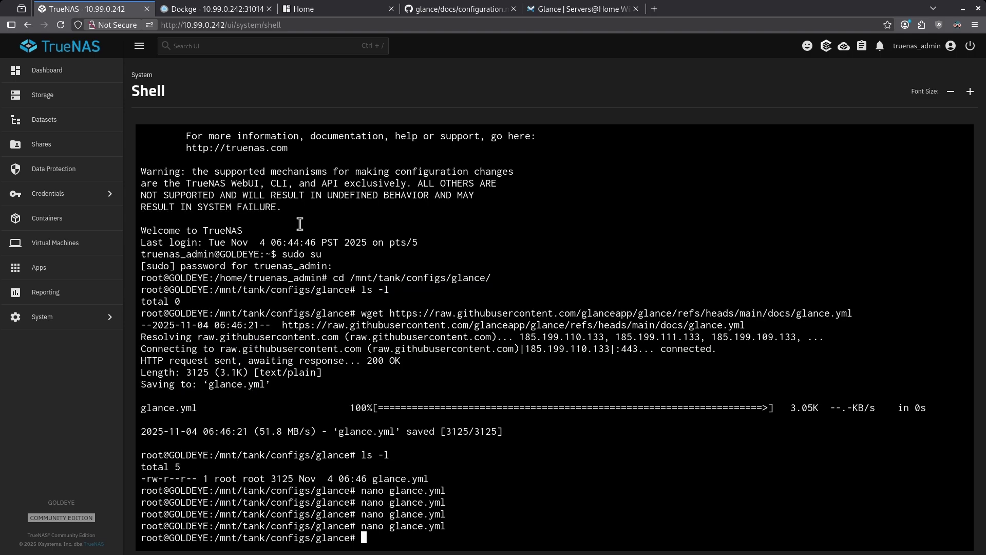
{"action": "left_click", "coordinate": [216, 8]}
{"action": "left_click", "coordinate": [323, 119]}
{"action": "left_click", "coordinate": [323, 13]}
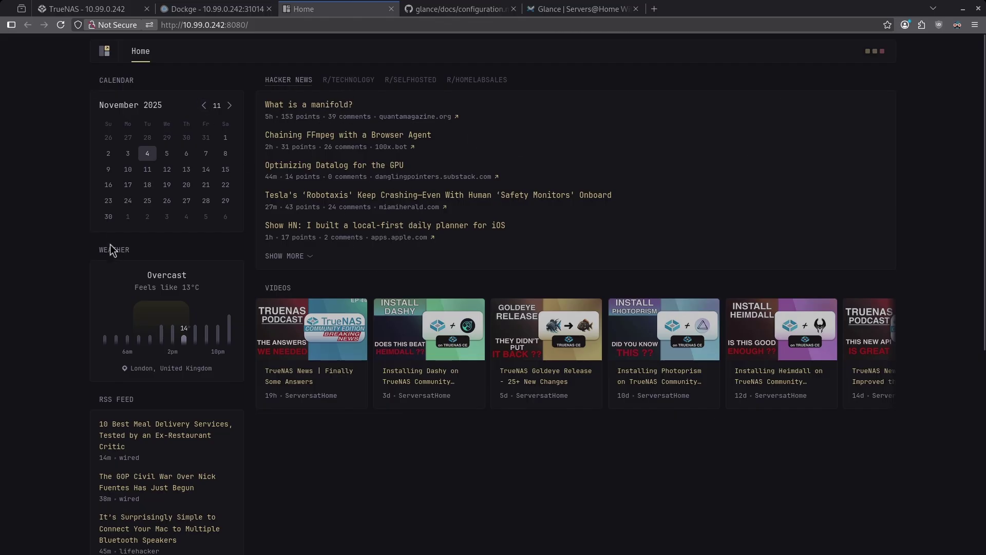
{"action": "scroll", "coordinate": [117, 273], "scroll_direction": "down", "scroll_amount": 6}
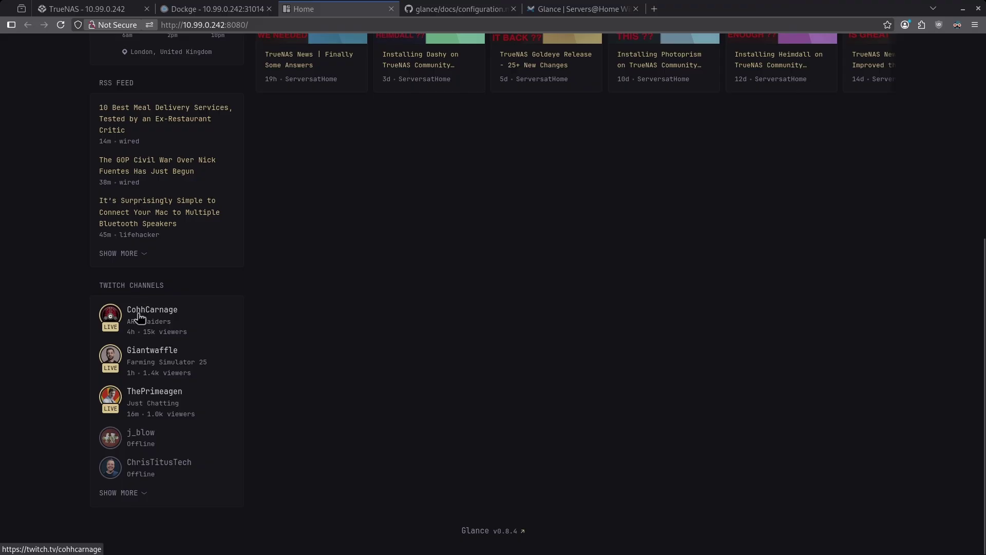
{"action": "scroll", "coordinate": [182, 316], "scroll_direction": "up", "scroll_amount": 6}
Jump to the Docker Containers section of configuration.md and select its docker-containers example snippet.
{"action": "left_click", "coordinate": [447, 9]}
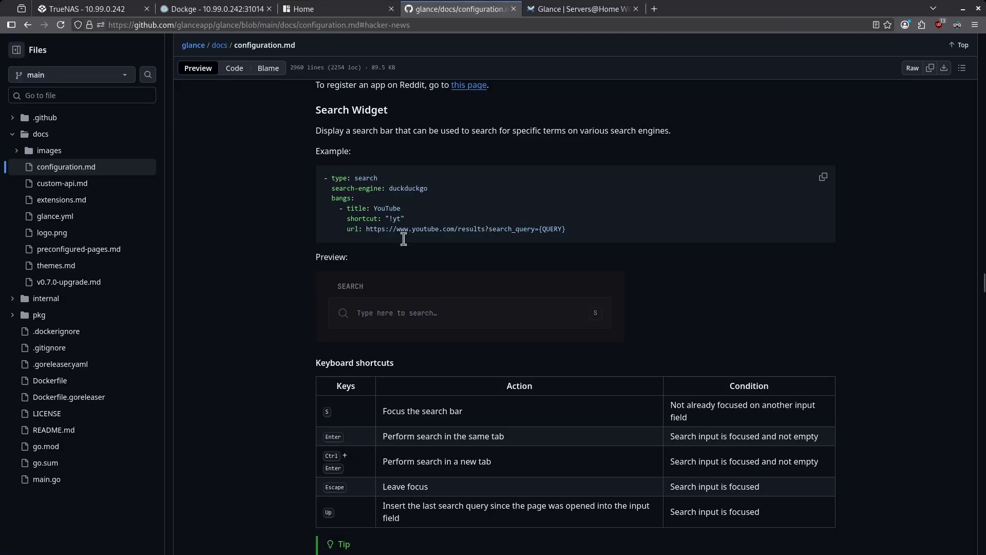
{"action": "left_click_drag", "start_coordinate": [984, 283], "coordinate": [984, 38]}
{"action": "key", "text": "alt+Left"}
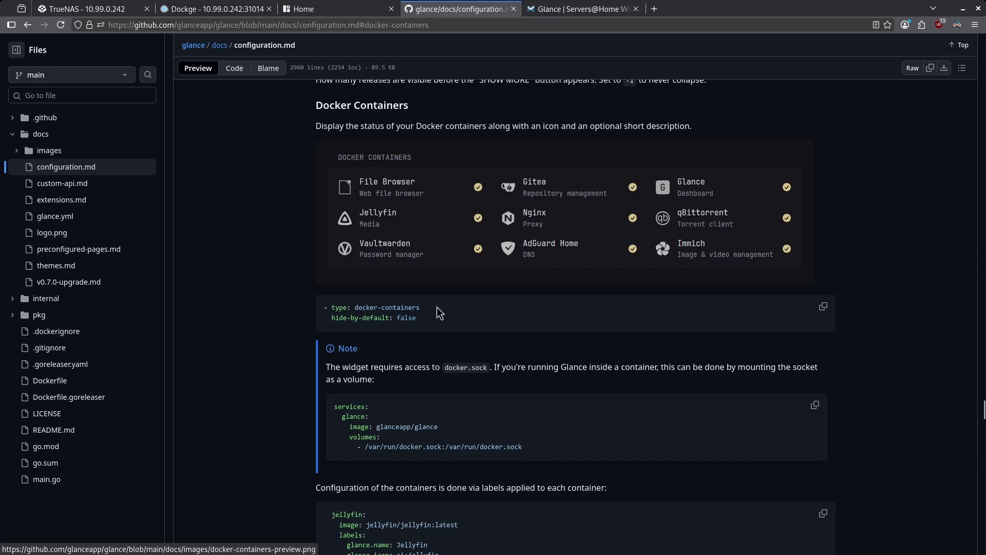
{"action": "scroll", "coordinate": [275, 396], "scroll_direction": "down", "scroll_amount": 1}
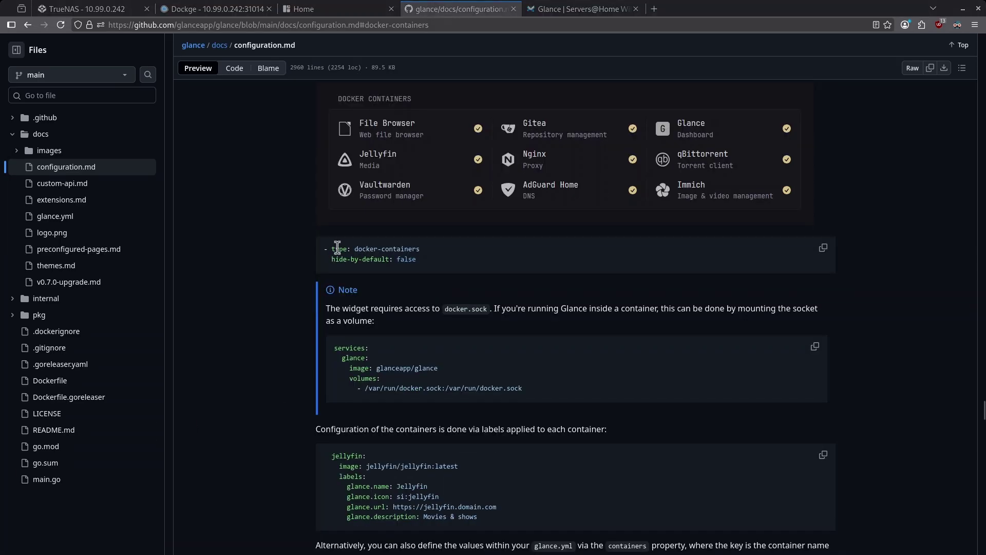
{"action": "left_click_drag", "start_coordinate": [325, 249], "coordinate": [441, 266]}
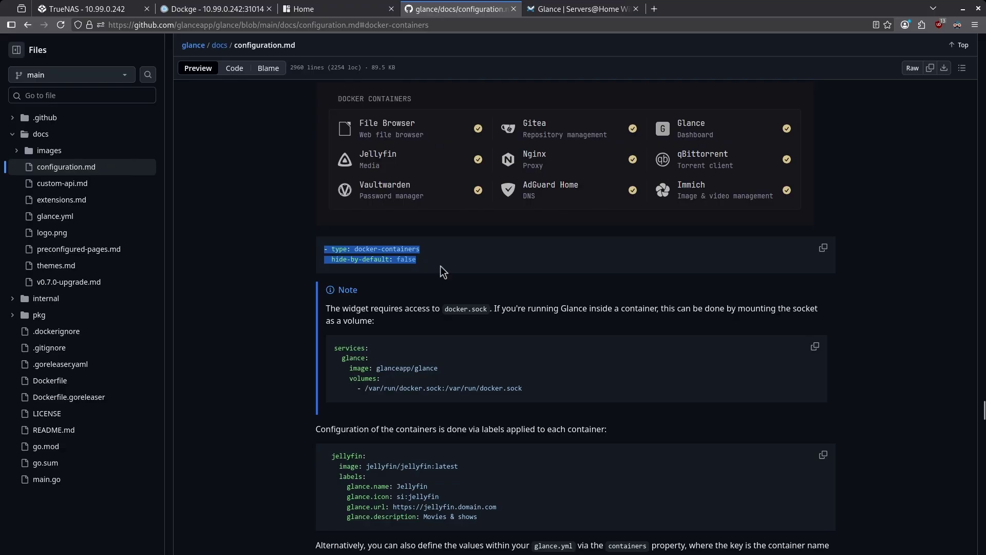
{"action": "left_click", "coordinate": [383, 260]}
{"action": "scroll", "coordinate": [383, 260], "scroll_direction": "up", "scroll_amount": 1}
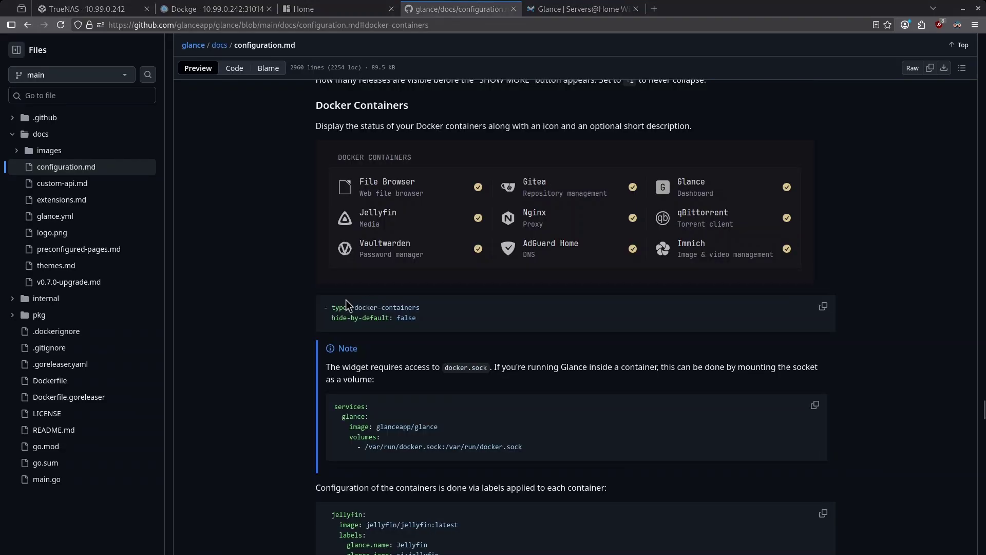
Copy the docker-containers example and reopen glance.yml at the end of the file.
{"action": "left_click", "coordinate": [822, 306]}
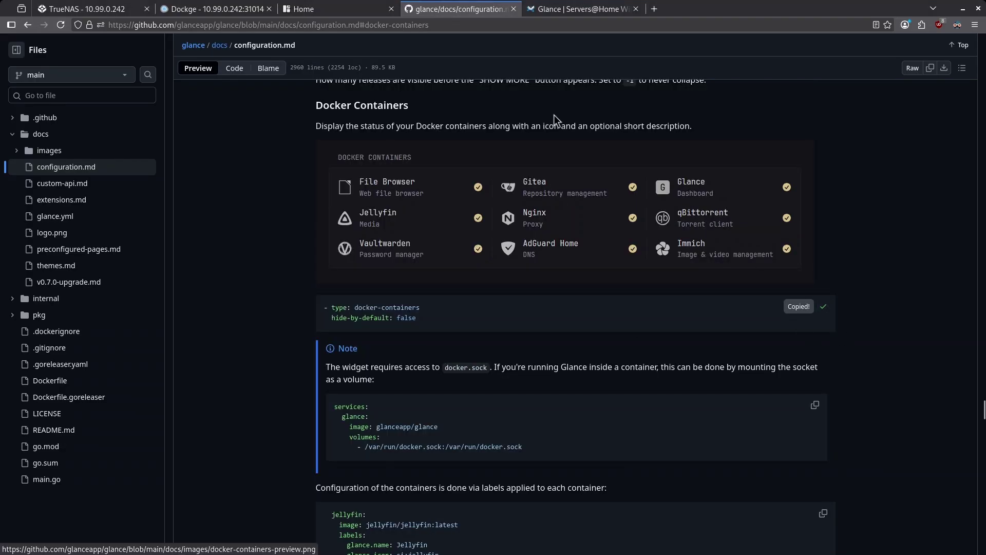
{"action": "left_click", "coordinate": [118, 11]}
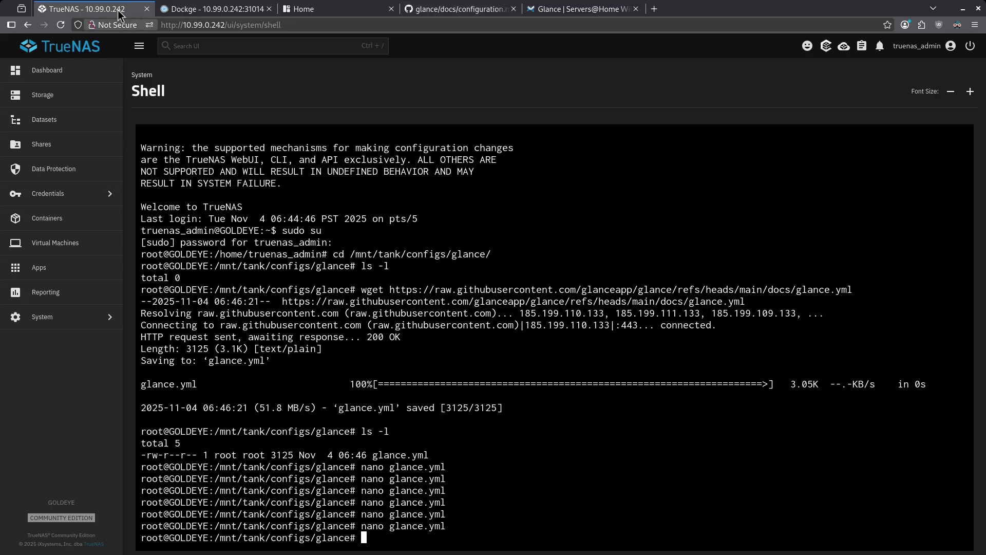
{"action": "key", "text": "Up"}
{"action": "key", "text": "Return"}
{"action": "key", "text": "ctrl+End"}
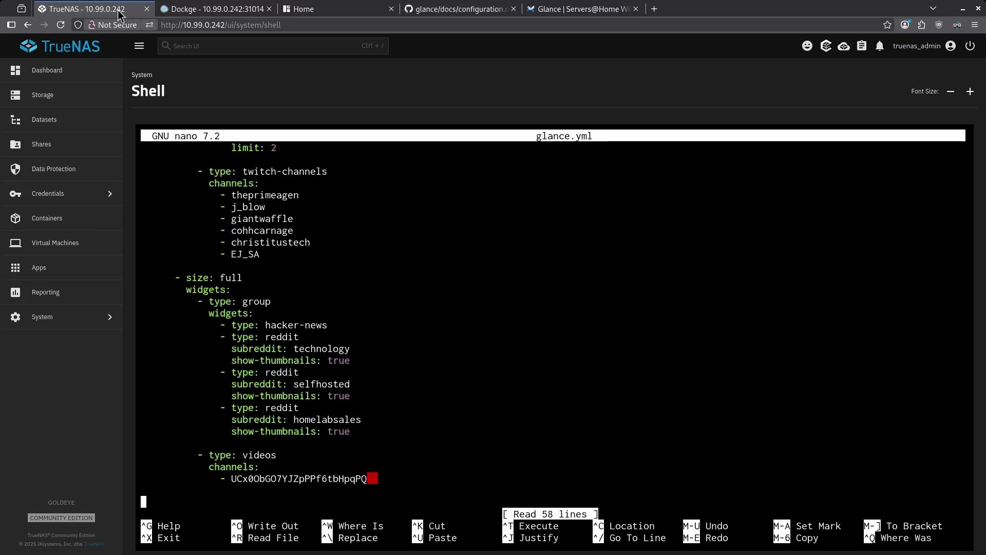
Paste the docker-containers widget with hide-by-default: false, indented to match the videos widget.
{"action": "key", "text": "Return"}
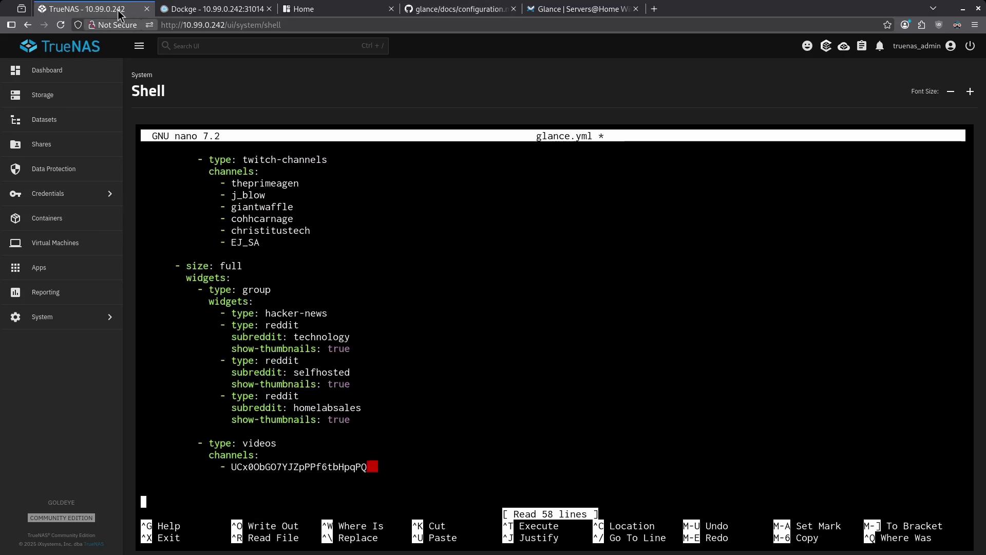
{"action": "key", "text": "ctrl+shift+v"}
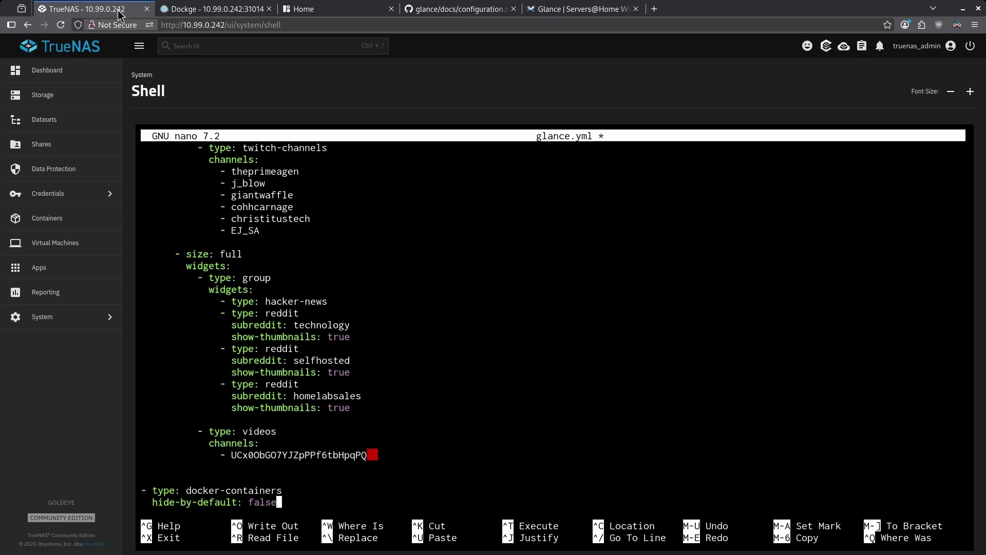
{"action": "key", "text": "Up"}
{"action": "key", "text": "Home"}
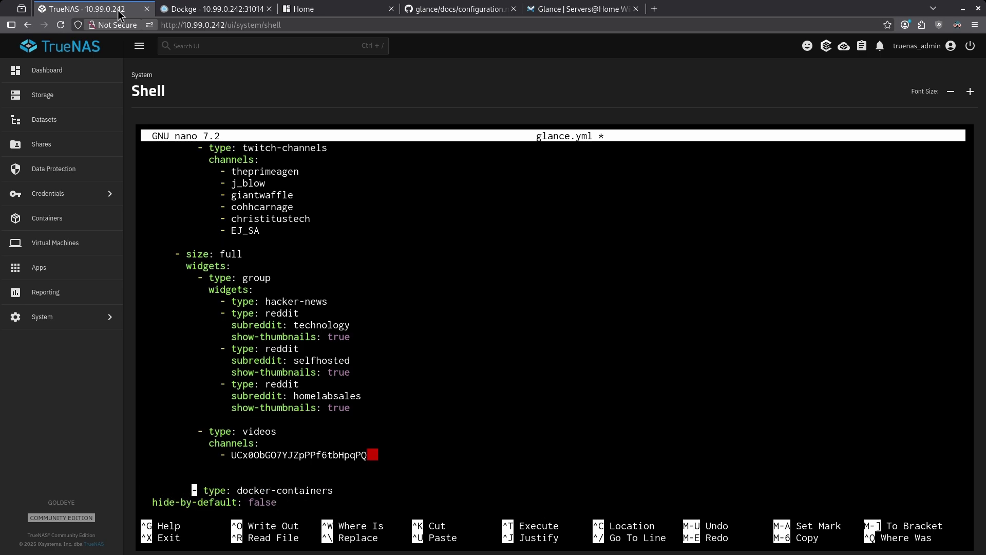
{"action": "key", "text": "Up"}
{"action": "key", "text": "Up"}
{"action": "key", "text": "Up"}
{"action": "key", "text": "Up"}
{"action": "key", "text": "Up"}
{"action": "key", "text": "Down"}
{"action": "key", "text": "Down"}
{"action": "key", "text": "Down"}
{"action": "key", "text": "Down"}
{"action": "key", "text": "Down"}
{"action": "key", "text": "Down"}
{"action": "key", "text": "Home"}
{"action": "key", "text": "Left"}
{"action": "key", "text": "Left"}
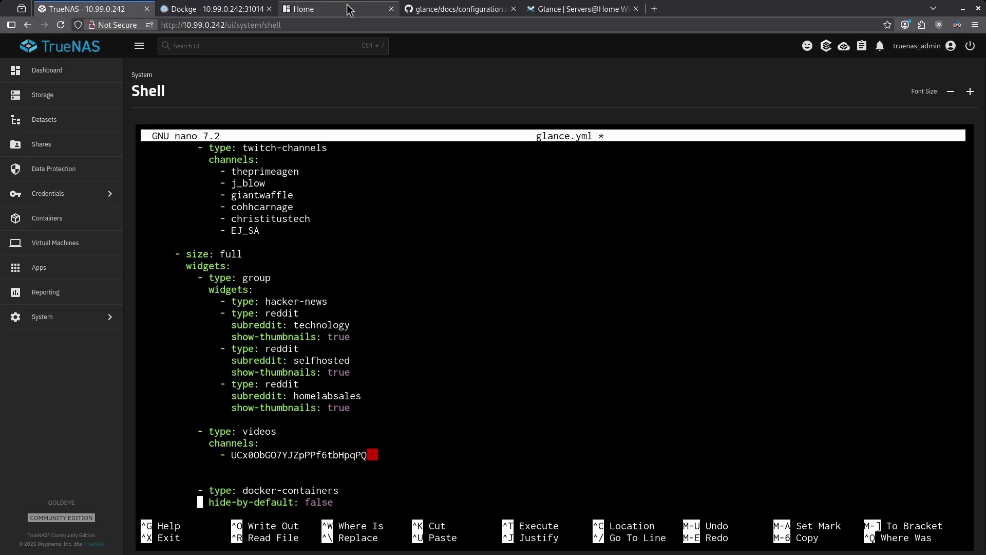
Select and copy the example containers block from the Docker Containers docs.
{"action": "left_click", "coordinate": [469, 9]}
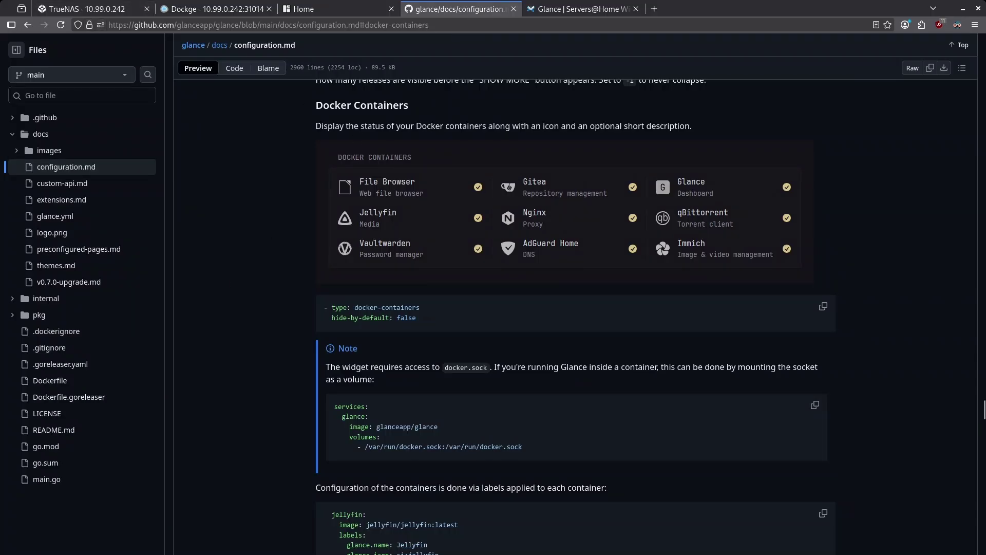
{"action": "scroll", "coordinate": [265, 241], "scroll_direction": "down", "scroll_amount": 5}
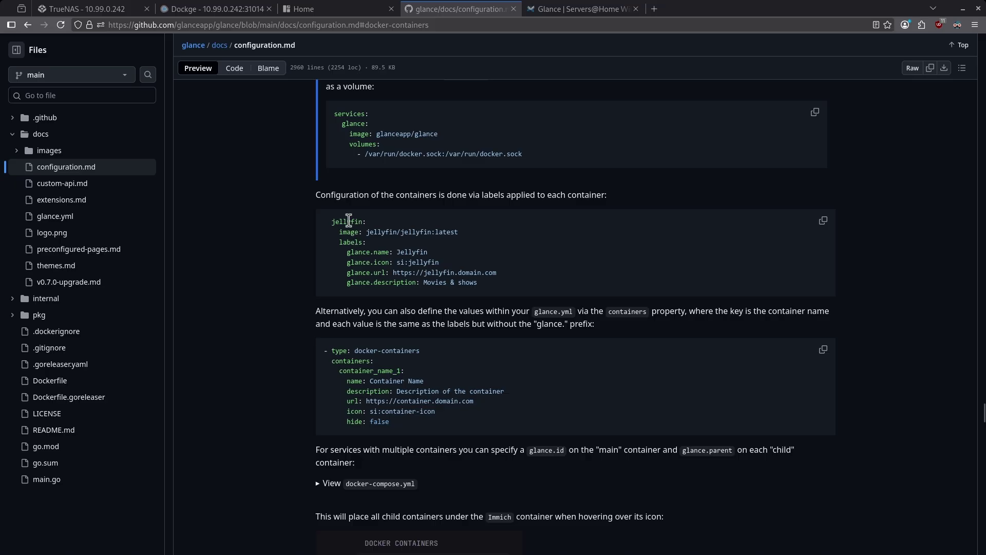
{"action": "double_click", "coordinate": [364, 241]}
{"action": "left_click_drag", "start_coordinate": [331, 359], "coordinate": [389, 421]}
{"action": "scroll", "coordinate": [389, 422], "scroll_direction": "up", "scroll_amount": 1}
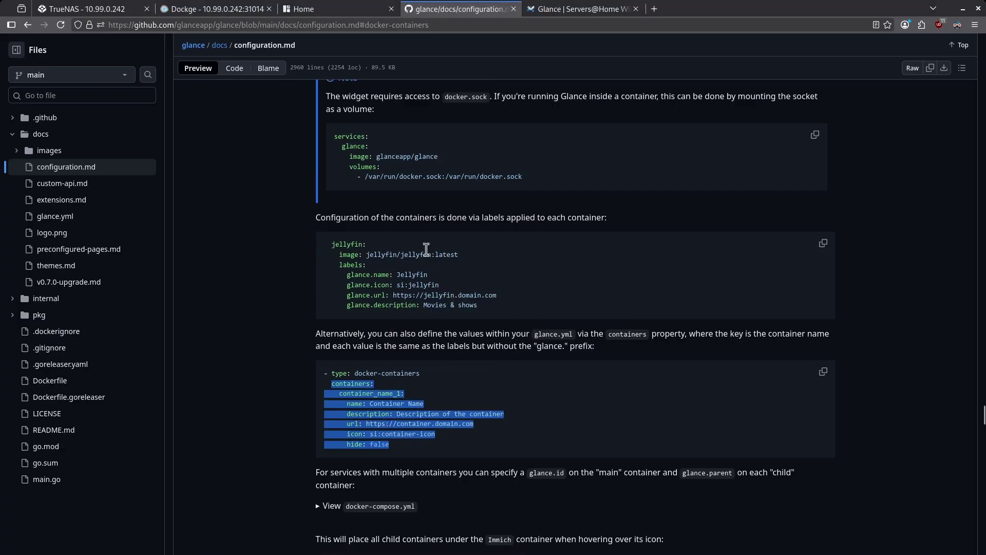
{"action": "left_click", "coordinate": [88, 9]}
Paste the containers block under hide-by-default and rename the container key to nextexplorer.
{"action": "key", "text": "Down"}
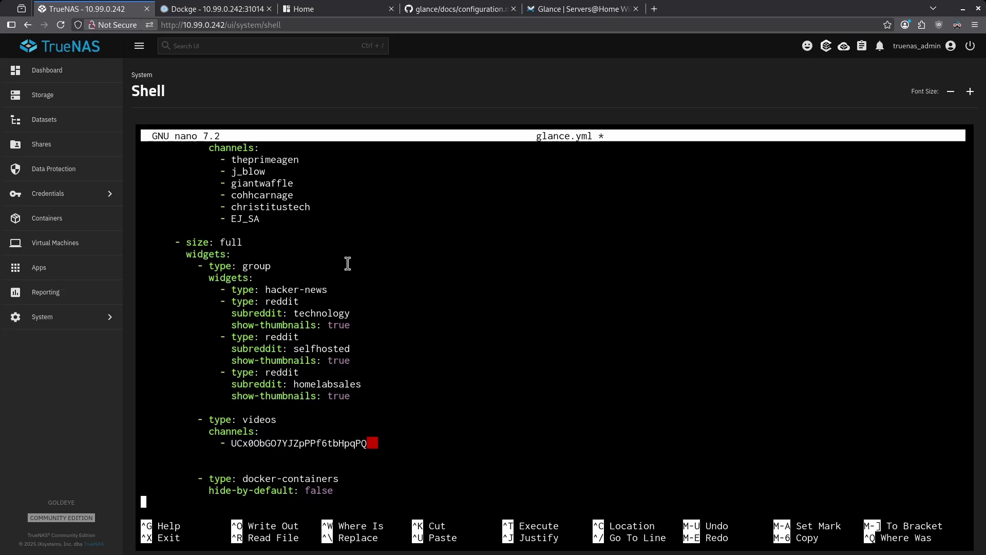
{"action": "key", "text": "ctrl+shift+v"}
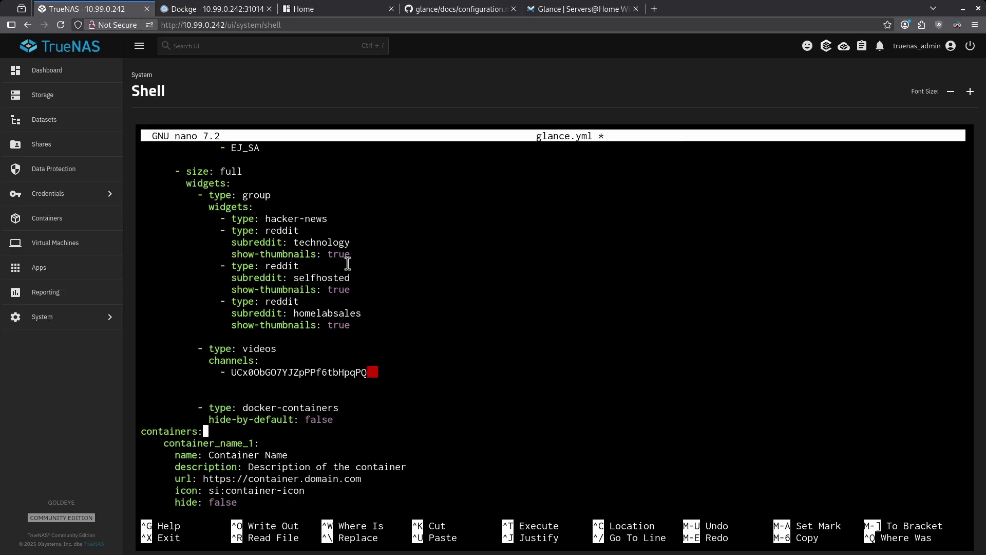
{"action": "key", "text": "Home"}
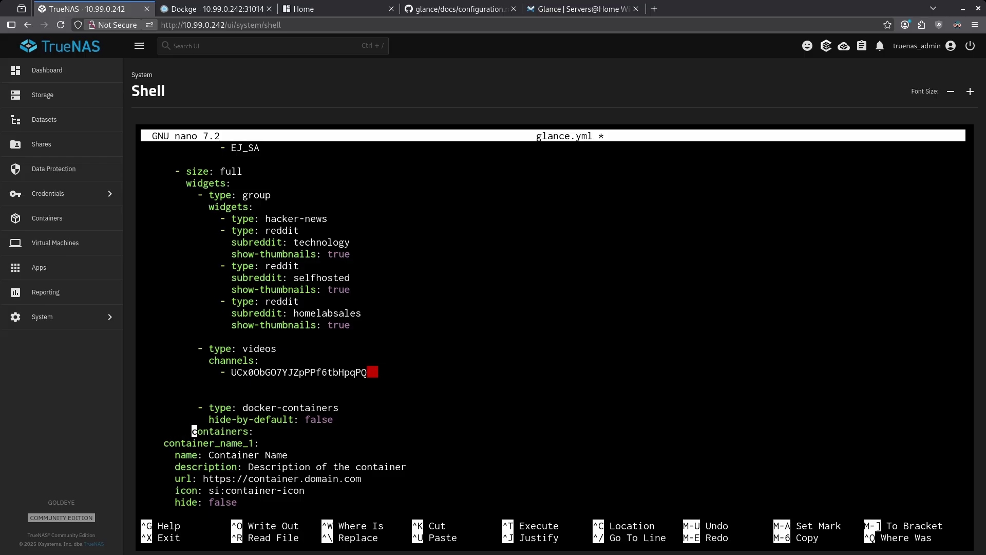
{"action": "key", "text": "ctrl+shift+v"}
{"action": "key", "text": "Up"}
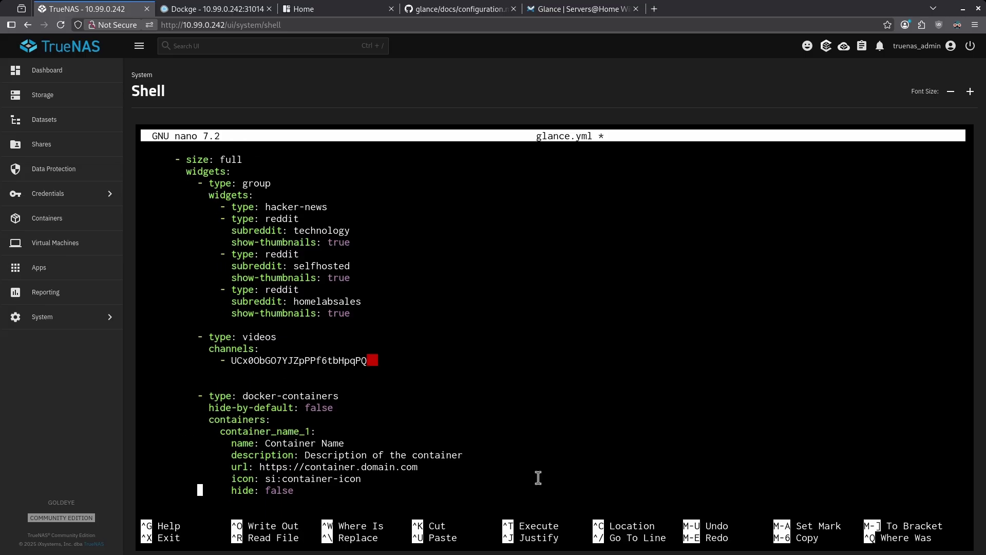
{"action": "key", "text": "Up"}
{"action": "key", "text": "Up"}
{"action": "key", "text": "Up"}
{"action": "key", "text": "Up"}
{"action": "key", "text": "Up"}
{"action": "key", "text": "Right"}
{"action": "key", "text": "Right"}
{"action": "key", "text": "Right"}
{"action": "key", "text": "Right"}
{"action": "key", "text": "Right"}
{"action": "key", "text": "Right"}
{"action": "key", "text": "Right"}
{"action": "key", "text": "Right"}
{"action": "key", "text": "Right"}
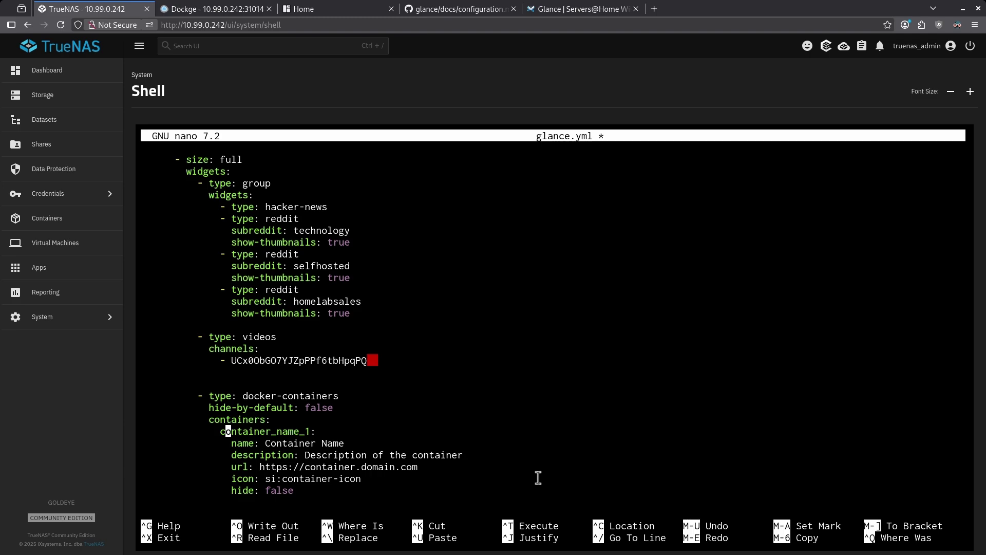
{"action": "key", "text": "Right"}
{"action": "key", "text": "Right"}
{"action": "key", "text": "Right"}
{"action": "key", "text": "Right"}
{"action": "key", "text": "Right"}
{"action": "key", "text": "Right"}
{"action": "key", "text": "Right"}
{"action": "key", "text": "Right"}
{"action": "key", "text": "Right"}
{"action": "key", "text": "Right"}
{"action": "key", "text": "Right"}
{"action": "key", "text": "BackSpace"}
{"action": "key", "text": "BackSpace"}
{"action": "key", "text": "BackSpace"}
{"action": "key", "text": "BackSpace"}
{"action": "key", "text": "BackSpace"}
{"action": "key", "text": "BackSpace"}
{"action": "key", "text": "BackSpace"}
{"action": "key", "text": "BackSpace"}
{"action": "key", "text": "BackSpace"}
{"action": "key", "text": "BackSpace"}
{"action": "key", "text": "BackSpace"}
{"action": "key", "text": "BackSpace"}
{"action": "key", "text": "BackSpace"}
{"action": "key", "text": "BackSpace"}
{"action": "key", "text": "BackSpace"}
{"action": "key", "text": "BackSpace"}
{"action": "type", "text": "nextexplorer"}
{"action": "key", "text": "Down"}
{"action": "key", "text": "Right"}
{"action": "key", "text": "Right"}
{"action": "key", "text": "Right"}
{"action": "key", "text": "Right"}
{"action": "key", "text": "Right"}
{"action": "key", "text": "Right"}
{"action": "key", "text": "Right"}
{"action": "key", "text": "Right"}
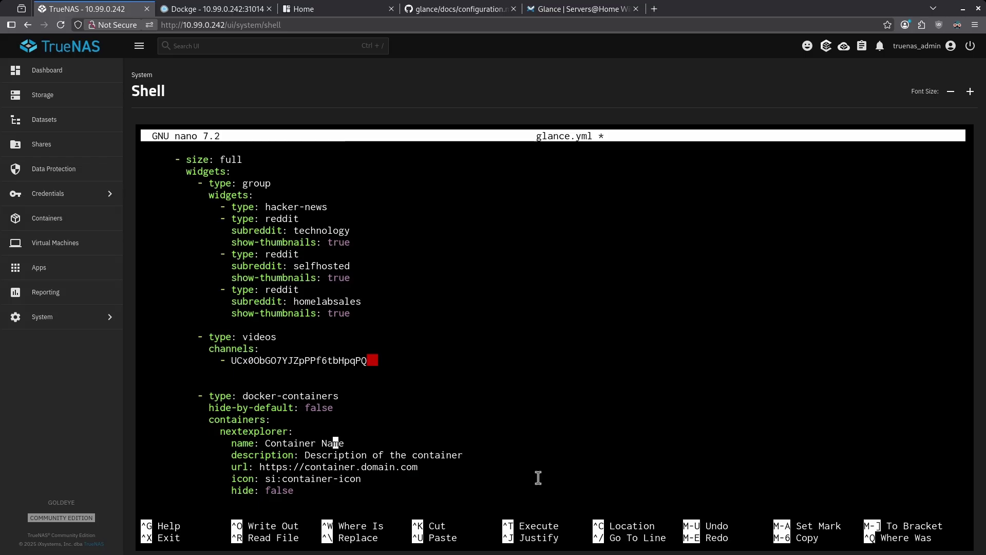
{"action": "key", "text": "Delete"}
{"action": "key", "text": "Delete"}
{"action": "key", "text": "BackSpace"}
{"action": "key", "text": "BackSpace"}
{"action": "key", "text": "BackSpace"}
{"action": "key", "text": "BackSpace"}
{"action": "key", "text": "BackSpace"}
{"action": "key", "text": "BackSpace"}
{"action": "key", "text": "BackSpace"}
{"action": "key", "text": "BackSpace"}
{"action": "key", "text": "BackSpace"}
{"action": "key", "text": "BackSpace"}
{"action": "key", "text": "BackSpace"}
{"action": "key", "text": "BackSpace"}
{"action": "type", "text": "NextExplorer"}
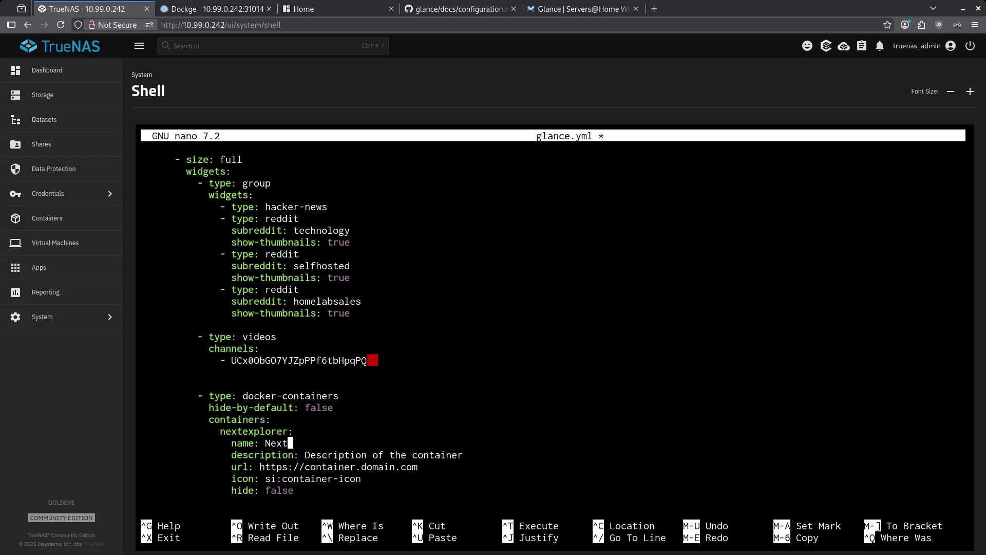
{"action": "key", "text": "Down"}
{"action": "key", "text": "End"}
{"action": "key", "text": "BackSpace"}
{"action": "key", "text": "BackSpace"}
{"action": "key", "text": "BackSpace"}
{"action": "key", "text": "BackSpace"}
{"action": "key", "text": "BackSpace"}
{"action": "key", "text": "BackSpace"}
{"action": "key", "text": "BackSpace"}
{"action": "key", "text": "BackSpace"}
{"action": "key", "text": "BackSpace"}
{"action": "key", "text": "BackSpace"}
{"action": "key", "text": "BackSpace"}
{"action": "key", "text": "BackSpace"}
{"action": "key", "text": "BackSpace"}
{"action": "key", "text": "BackSpace"}
{"action": "key", "text": "BackSpace"}
{"action": "key", "text": "BackSpace"}
{"action": "key", "text": "BackSpace"}
{"action": "key", "text": "BackSpace"}
{"action": "key", "text": "BackSpace"}
{"action": "key", "text": "BackSpace"}
{"action": "key", "text": "BackSpace"}
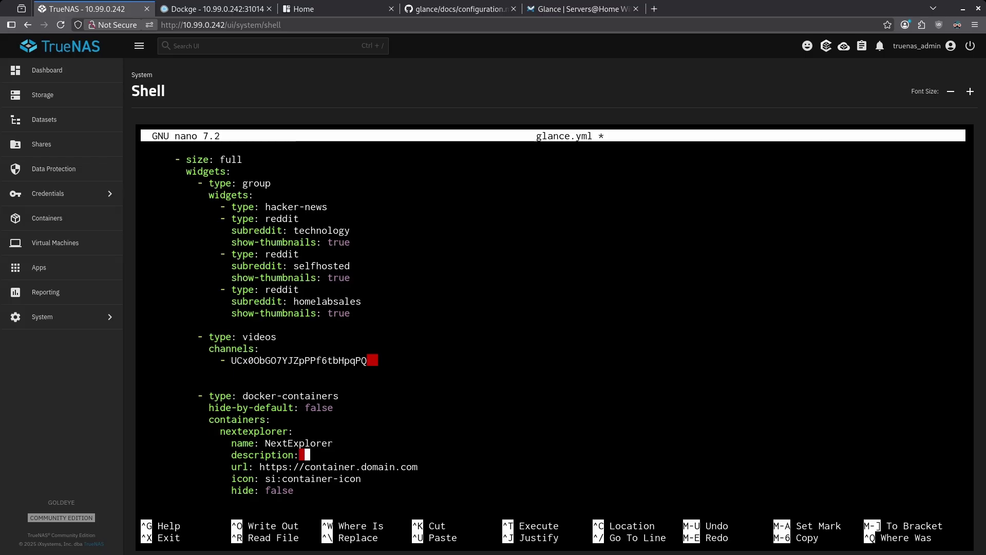
{"action": "type", "text": "File browser for TrueNAS"}
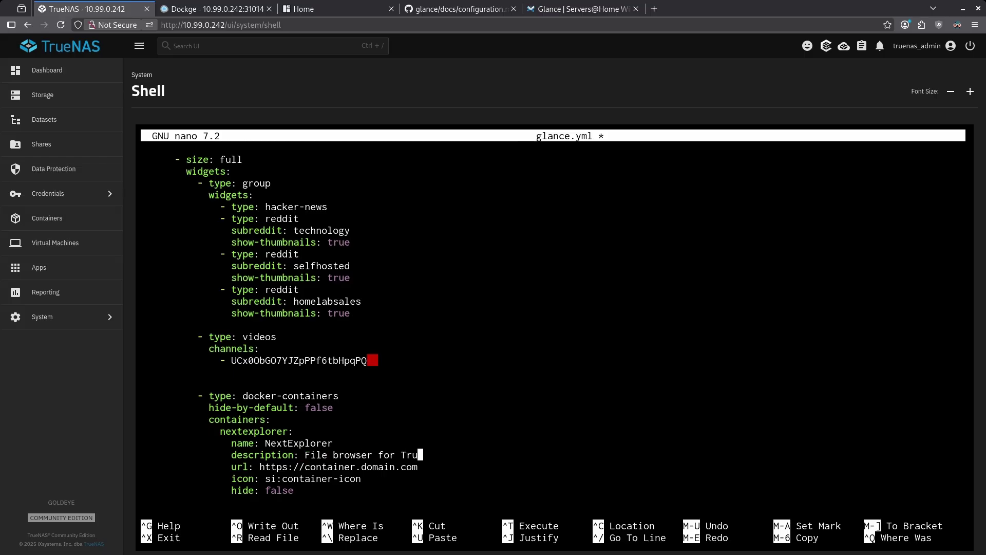
{"action": "key", "text": "Down"}
{"action": "key", "text": "BackSpace"}
{"action": "key", "text": "BackSpace"}
{"action": "key", "text": "BackSpace"}
{"action": "key", "text": "BackSpace"}
{"action": "key", "text": "BackSpace"}
{"action": "key", "text": "BackSpace"}
{"action": "key", "text": "BackSpace"}
{"action": "key", "text": "BackSpace"}
{"action": "key", "text": "BackSpace"}
{"action": "key", "text": "BackSpace"}
{"action": "key", "text": "BackSpace"}
{"action": "key", "text": "BackSpace"}
{"action": "key", "text": "BackSpace"}
{"action": "key", "text": "BackSpace"}
{"action": "key", "text": "BackSpace"}
{"action": "key", "text": "BackSpace"}
{"action": "key", "text": "BackSpace"}
{"action": "key", "text": "BackSpace"}
{"action": "key", "text": "BackSpace"}
{"action": "key", "text": "BackSpace"}
{"action": "key", "text": "BackSpace"}
{"action": "key", "text": "BackSpace"}
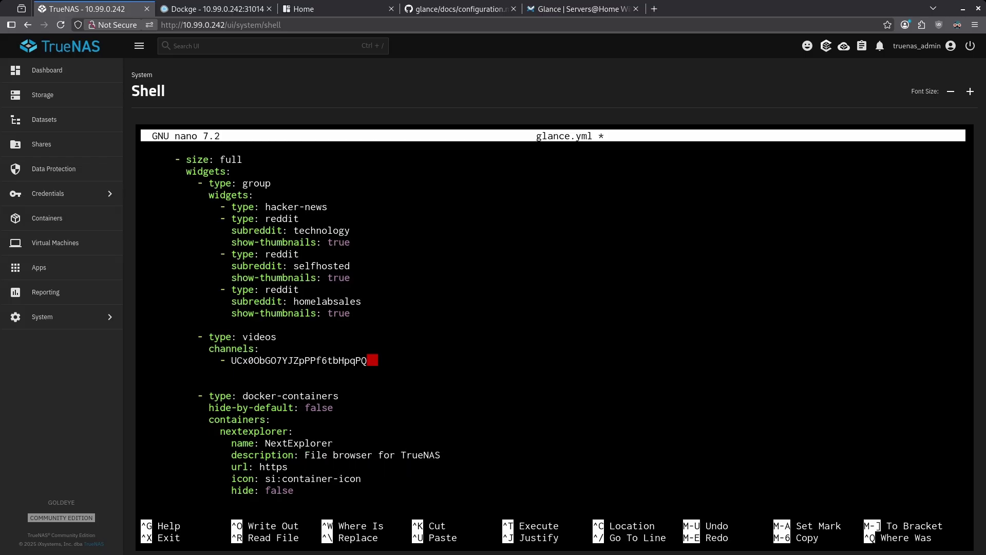
{"action": "type", "text": "://10.99.0.242:3000"}
{"action": "key", "text": "Down"}
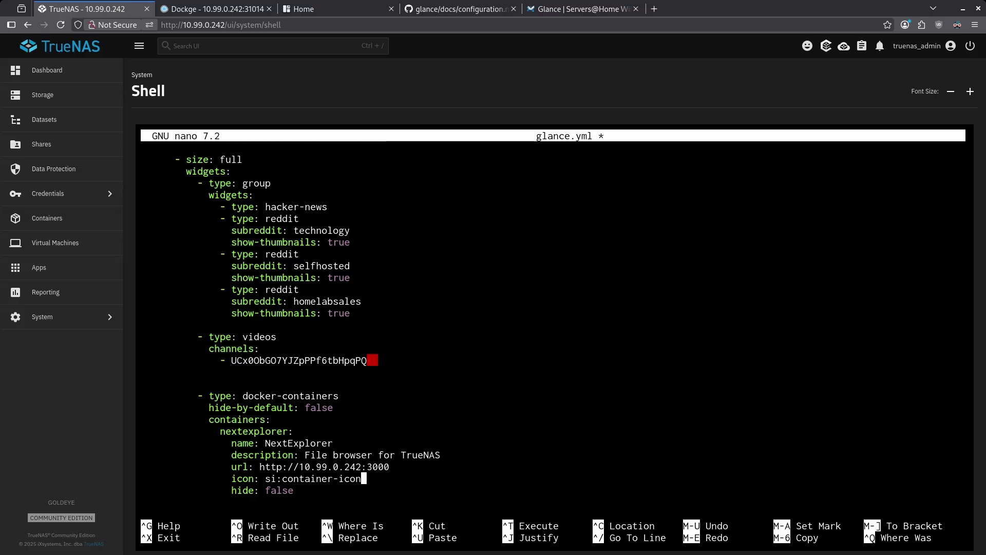
{"action": "key", "text": "BackSpace"}
{"action": "key", "text": "BackSpace"}
{"action": "key", "text": "BackSpace"}
{"action": "key", "text": "BackSpace"}
{"action": "key", "text": "BackSpace"}
{"action": "key", "text": "BackSpace"}
{"action": "key", "text": "BackSpace"}
{"action": "key", "text": "BackSpace"}
{"action": "key", "text": "BackSpace"}
{"action": "key", "text": "BackSpace"}
{"action": "key", "text": "BackSpace"}
{"action": "key", "text": "BackSpace"}
{"action": "key", "text": "BackSpace"}
{"action": "key", "text": "BackSpace"}
{"action": "key", "text": "BackSpace"}
{"action": "key", "text": "BackSpace"}
{"action": "key", "text": "BackSpace"}
Return to the Glance configuration docs and look up the Icons section's icon prefixes.
{"action": "left_click", "coordinate": [470, 16]}
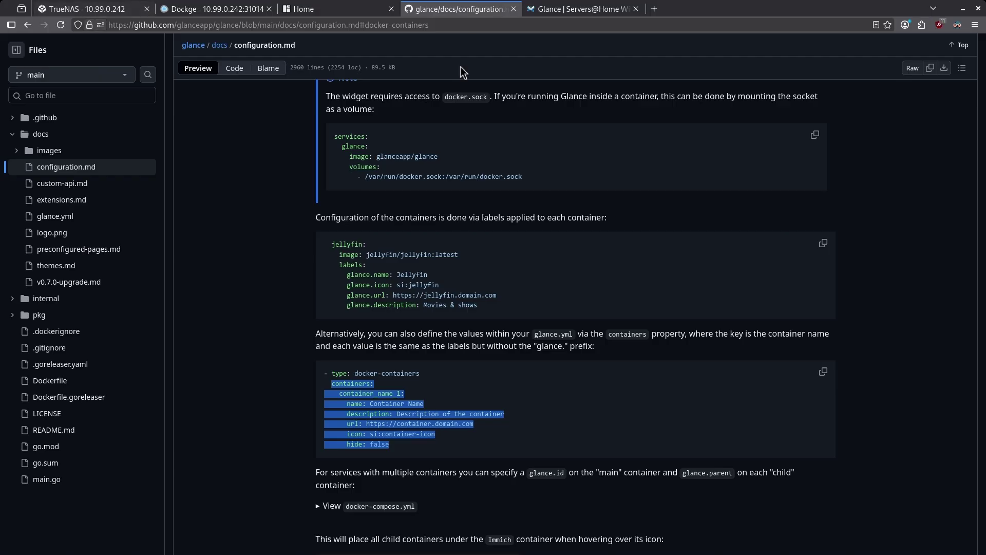
{"action": "scroll", "coordinate": [458, 365], "scroll_direction": "up", "scroll_amount": 15}
{"action": "scroll", "coordinate": [458, 364], "scroll_direction": "up", "scroll_amount": 10}
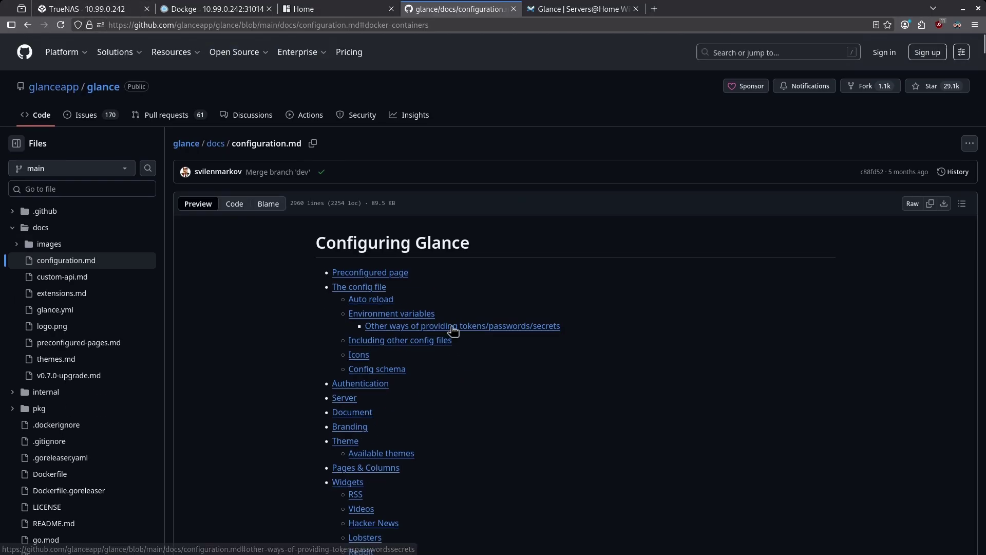
{"action": "left_click", "coordinate": [354, 359]}
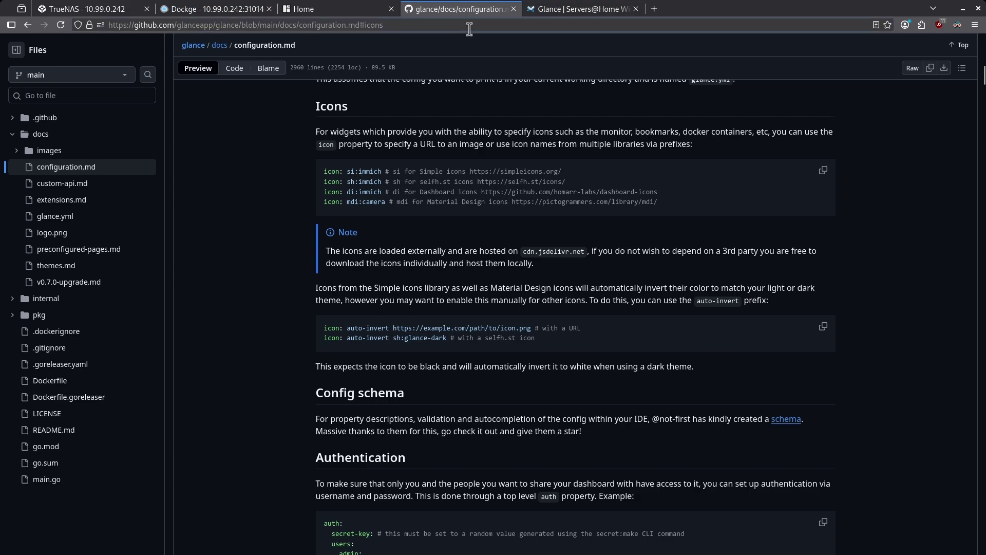
Give the NextExplorer entry the icon sh:nextexplorer and save glance.yml.
{"action": "left_click", "coordinate": [135, 7]}
{"action": "type", "text": "sh"}
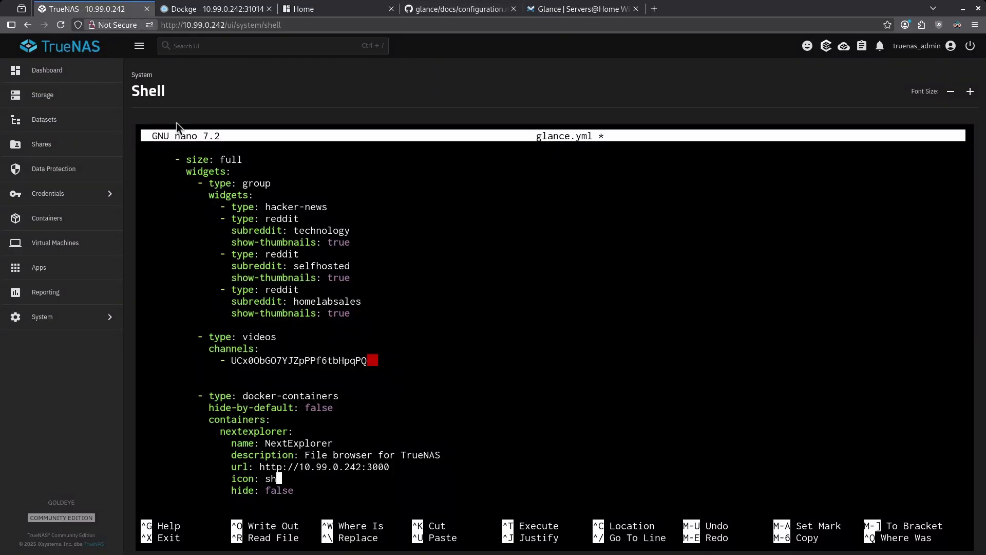
{"action": "type", "text": ":nextexploterer"}
{"action": "key", "text": "ctrl+x"}
{"action": "key", "text": "y"}
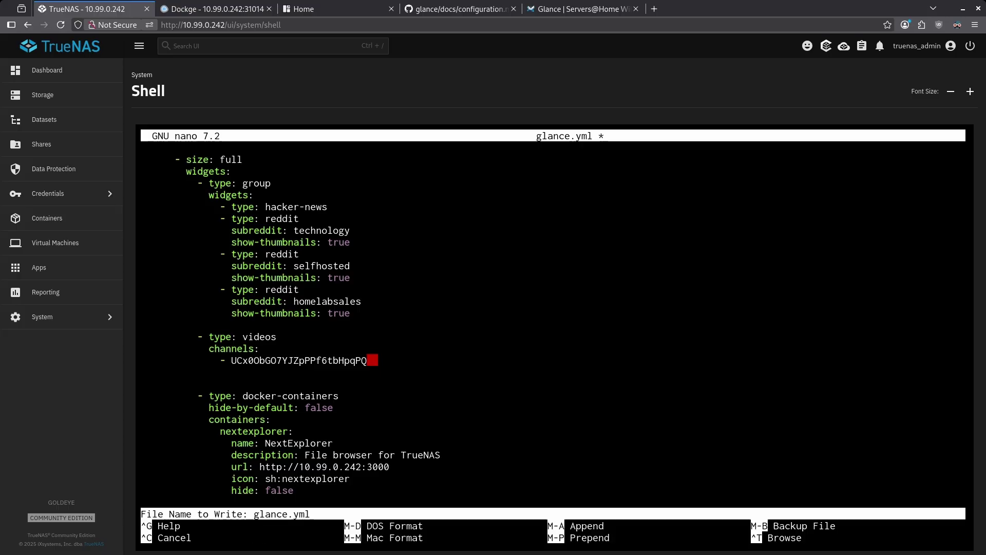
{"action": "key", "text": "Return"}
{"action": "left_click", "coordinate": [216, 9]}
Restart the nextexplorer stack in Dockge, then view the Glance dashboard's Docker Containers.
{"action": "left_click", "coordinate": [337, 118]}
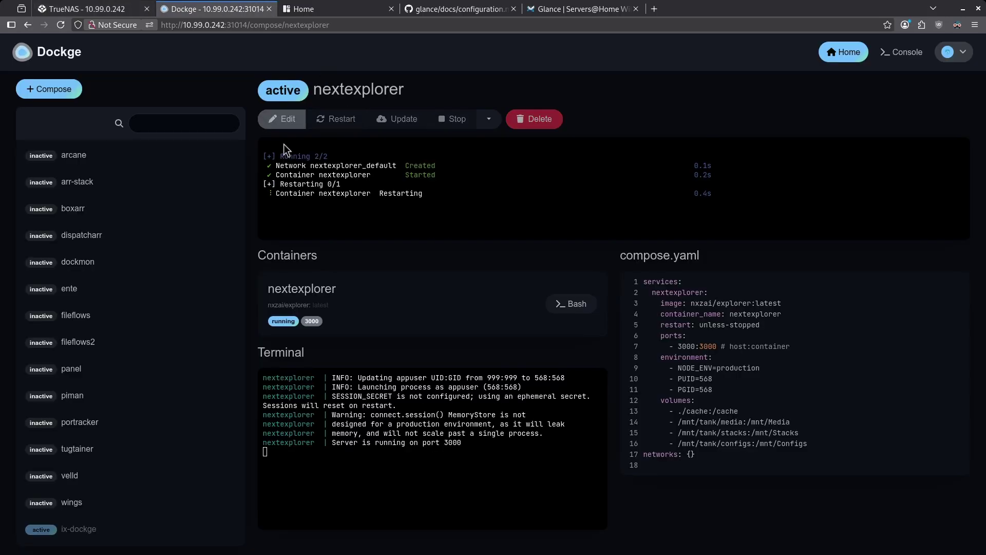
{"action": "left_click", "coordinate": [308, 9]}
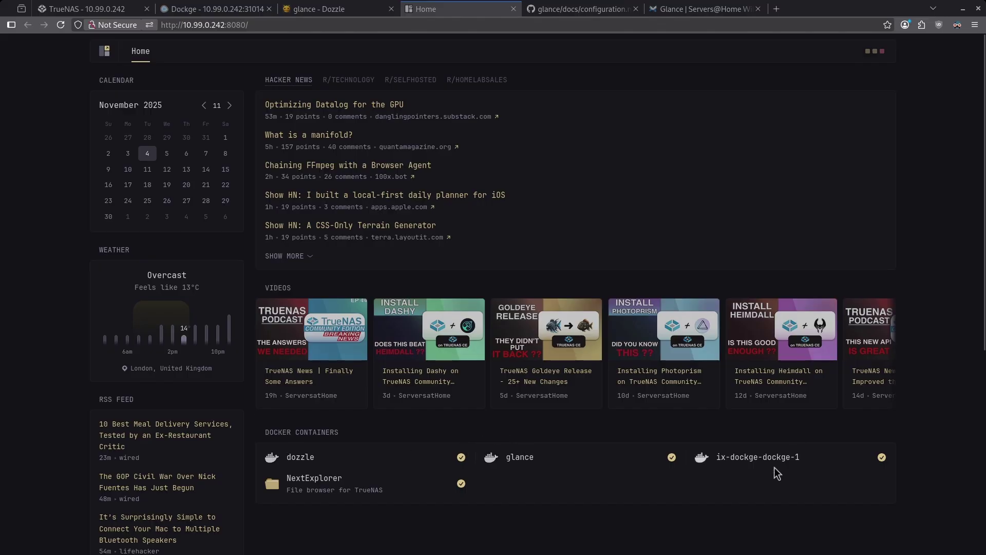
Highlight the ix-dockge-dockge-1 name and the 'File browser for TrueNAS' caption in Docker Containers.
{"action": "left_click_drag", "start_coordinate": [792, 456], "coordinate": [726, 459]}
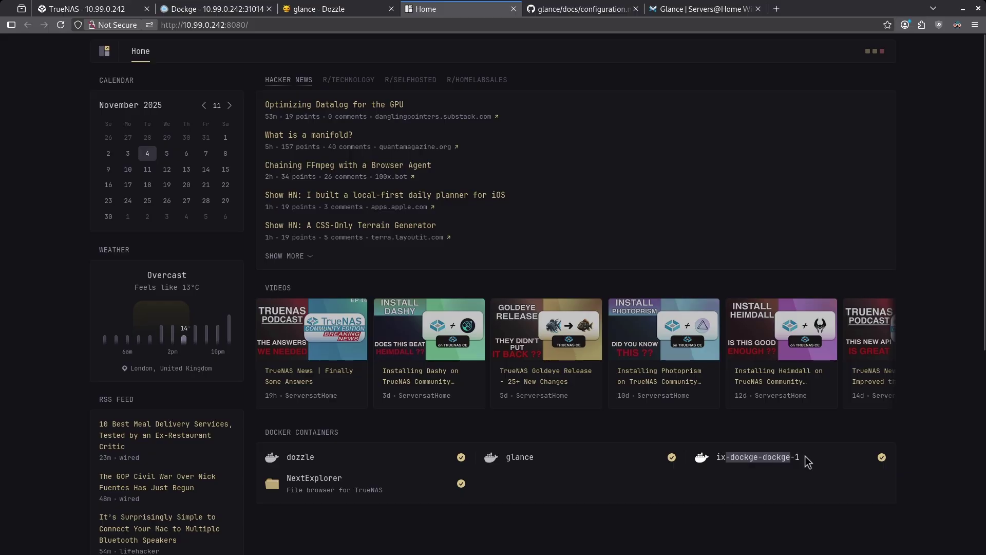
{"action": "left_click", "coordinate": [717, 458]}
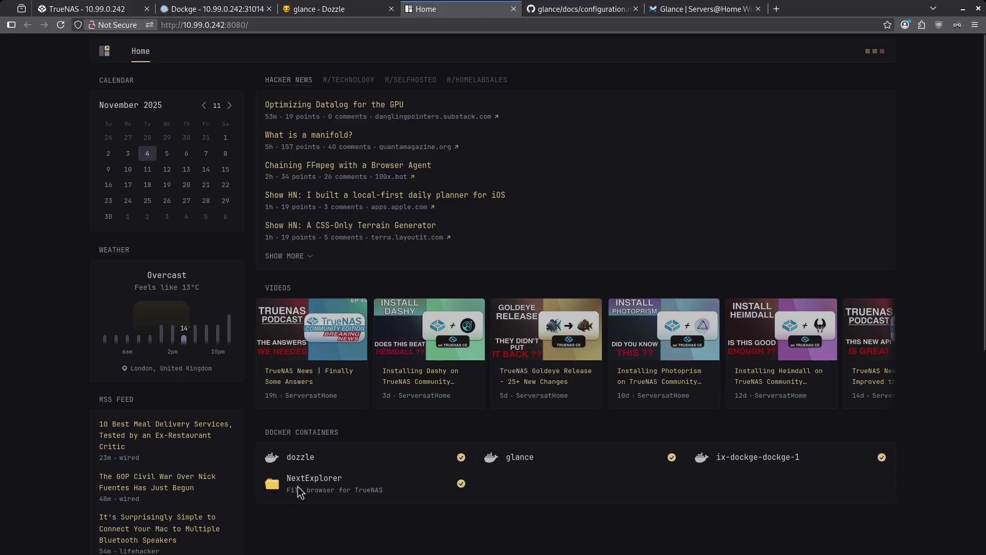
{"action": "mouse_move", "coordinate": [280, 492]}
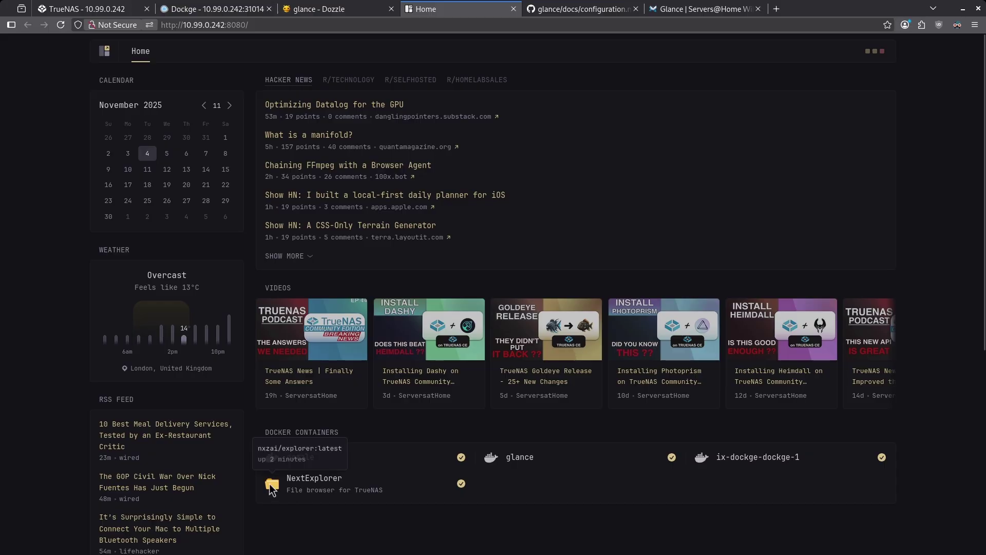
{"action": "left_click_drag", "start_coordinate": [287, 489], "coordinate": [342, 490]}
{"action": "left_click", "coordinate": [321, 484]}
Open NextExplorer's Explorer login page from the widget, close it, and return to the docs.
{"action": "left_click", "coordinate": [326, 484]}
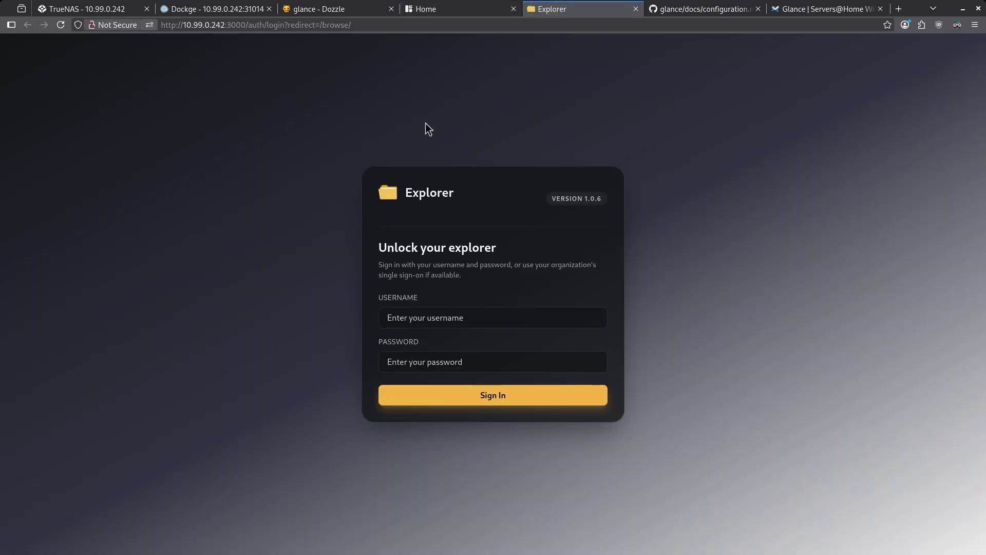
{"action": "left_click", "coordinate": [635, 9]}
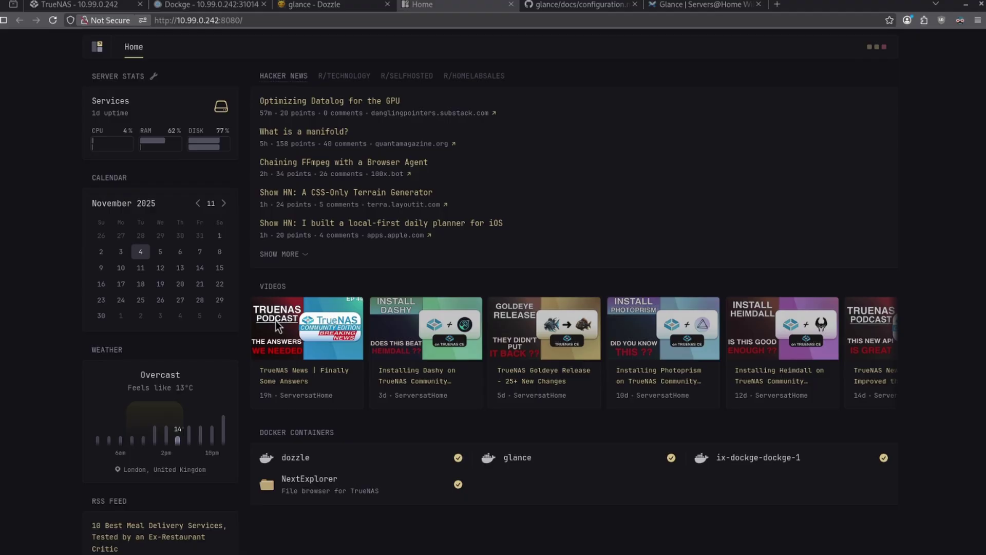
{"action": "key", "text": "ctrl+Tab"}
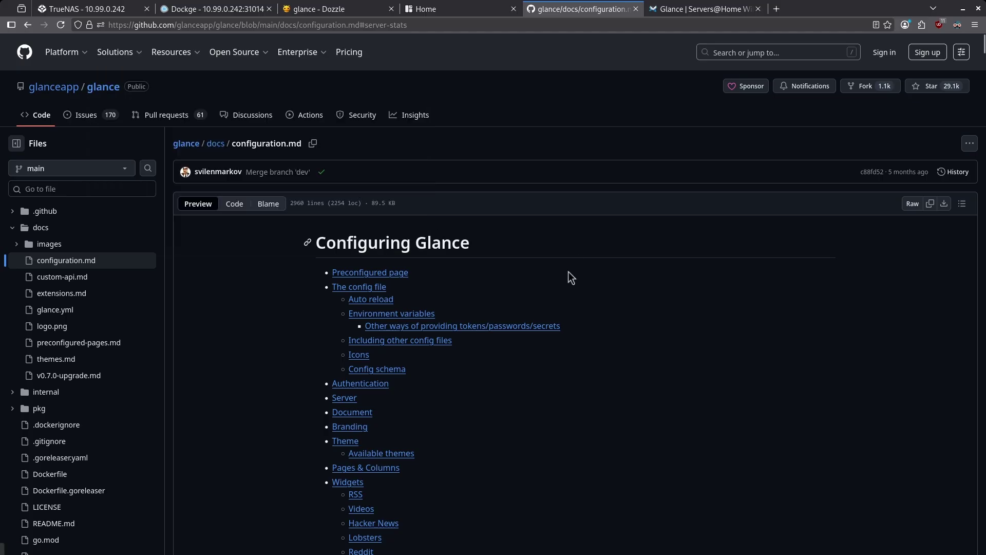
{"action": "scroll", "coordinate": [435, 286], "scroll_direction": "down", "scroll_amount": 2}
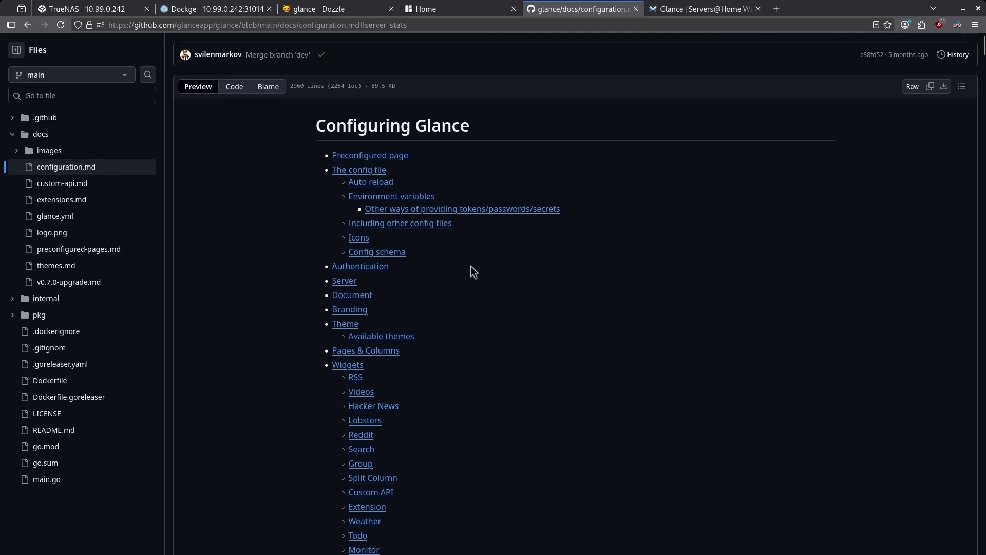
{"action": "scroll", "coordinate": [385, 206], "scroll_direction": "down", "scroll_amount": 4}
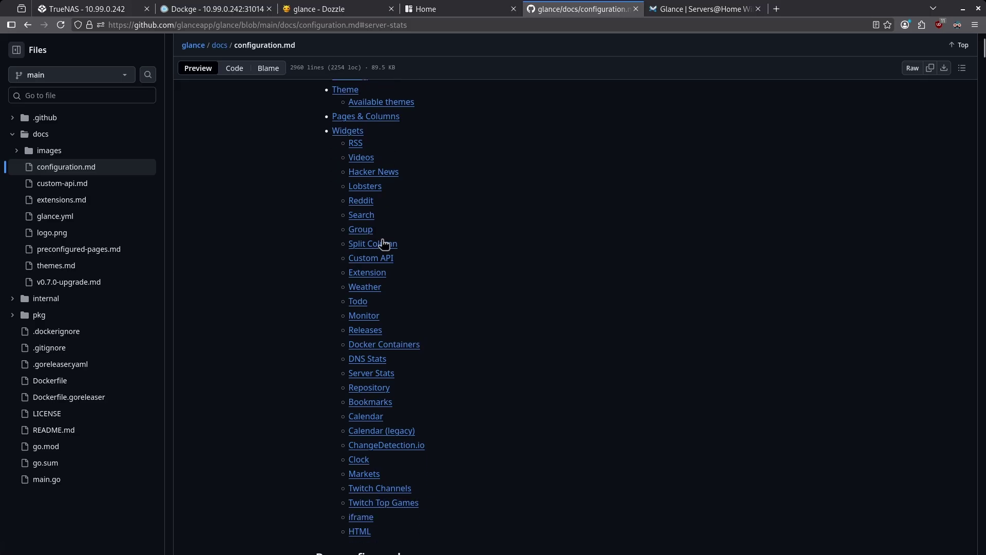
{"action": "scroll", "coordinate": [383, 243], "scroll_direction": "down", "scroll_amount": 6}
{"action": "scroll", "coordinate": [383, 244], "scroll_direction": "up", "scroll_amount": 12}
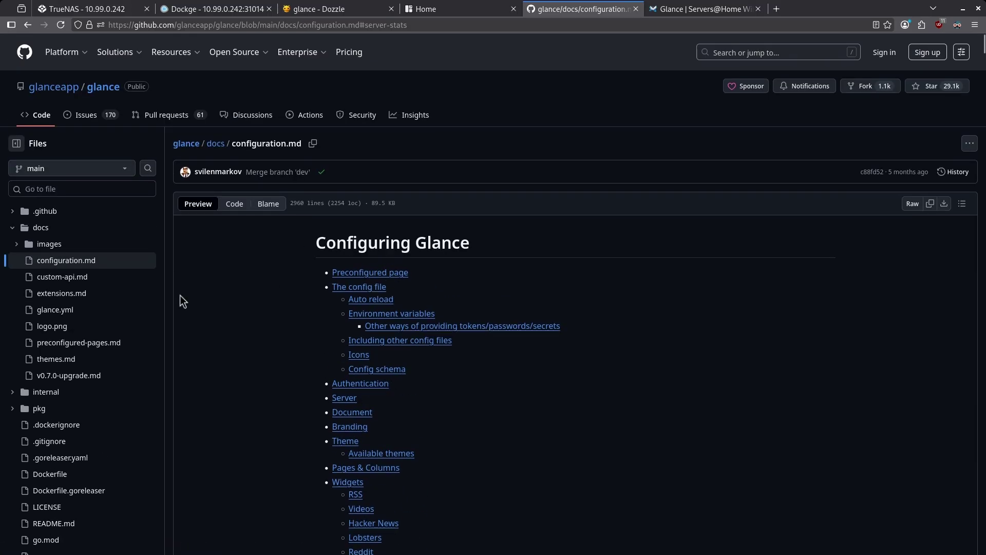